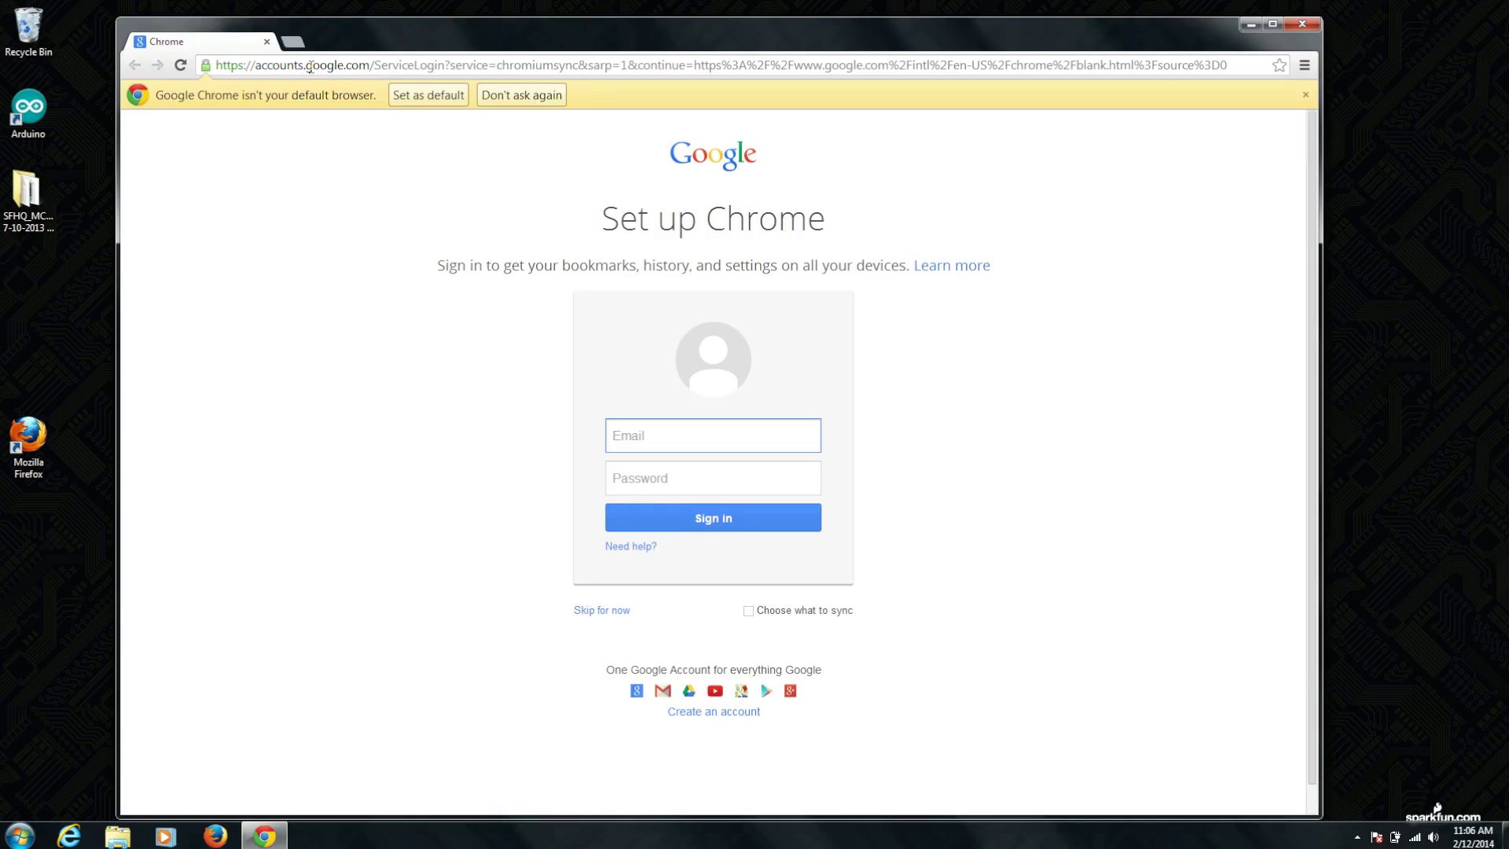
Open the Raspberry Pi downloads page at raspberrypi.org/downloads.
left_click(311, 67)
type("r")
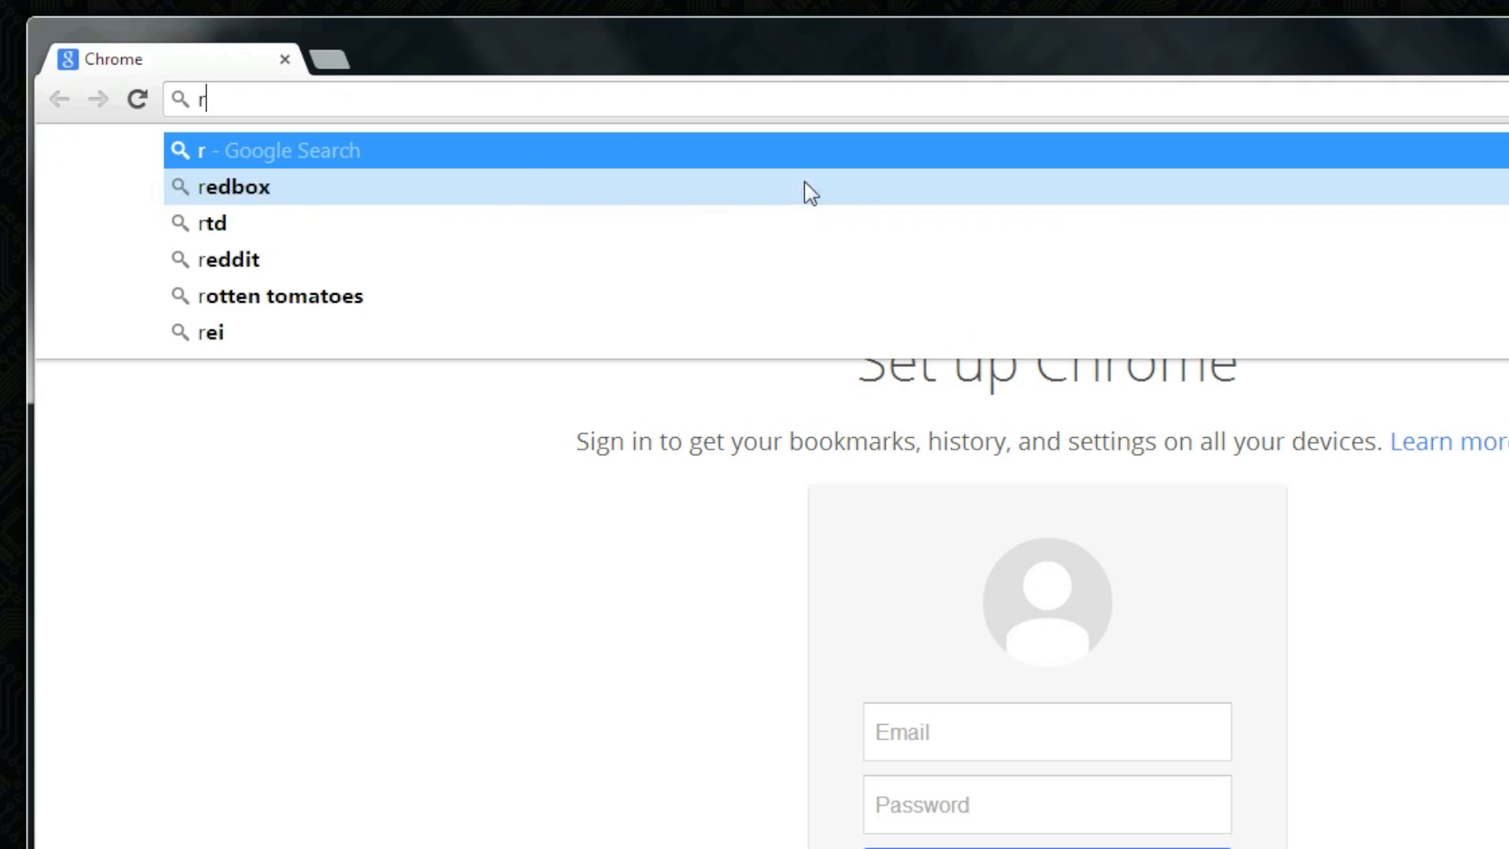
type("aspberrypi.org/d")
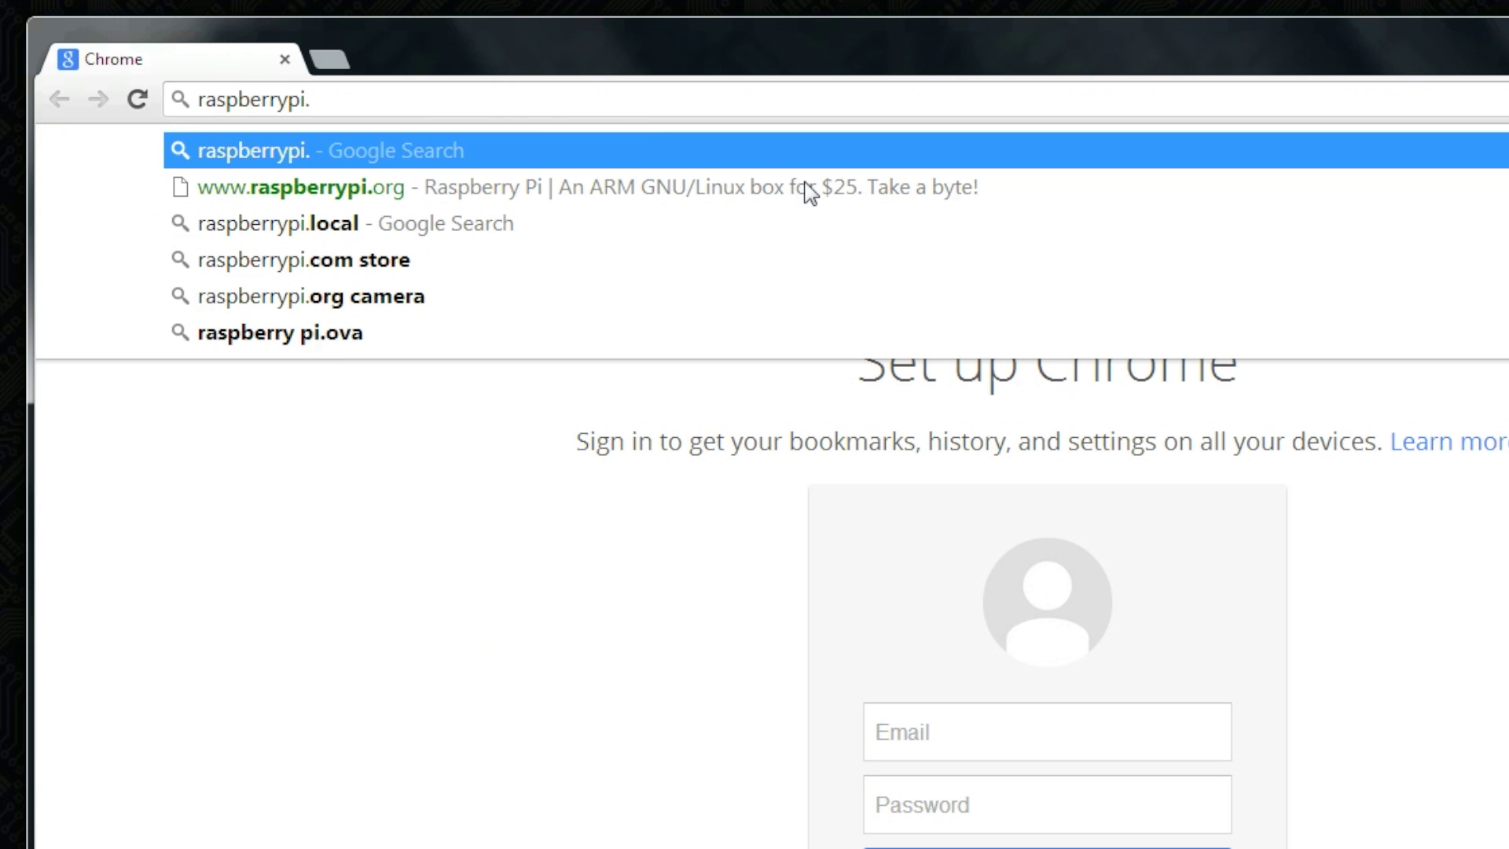
type("ownloads")
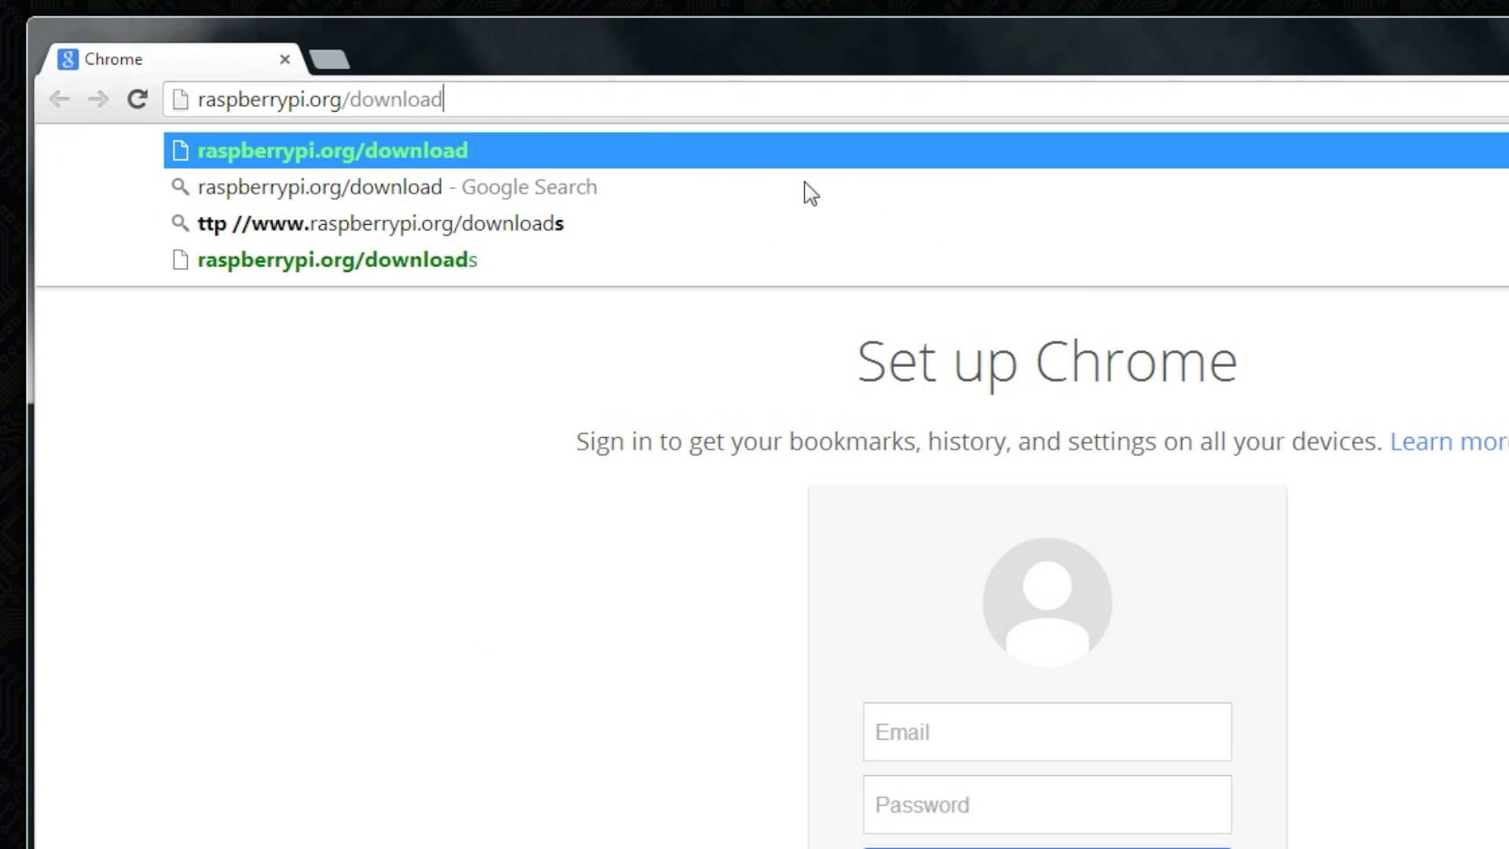
key("Return")
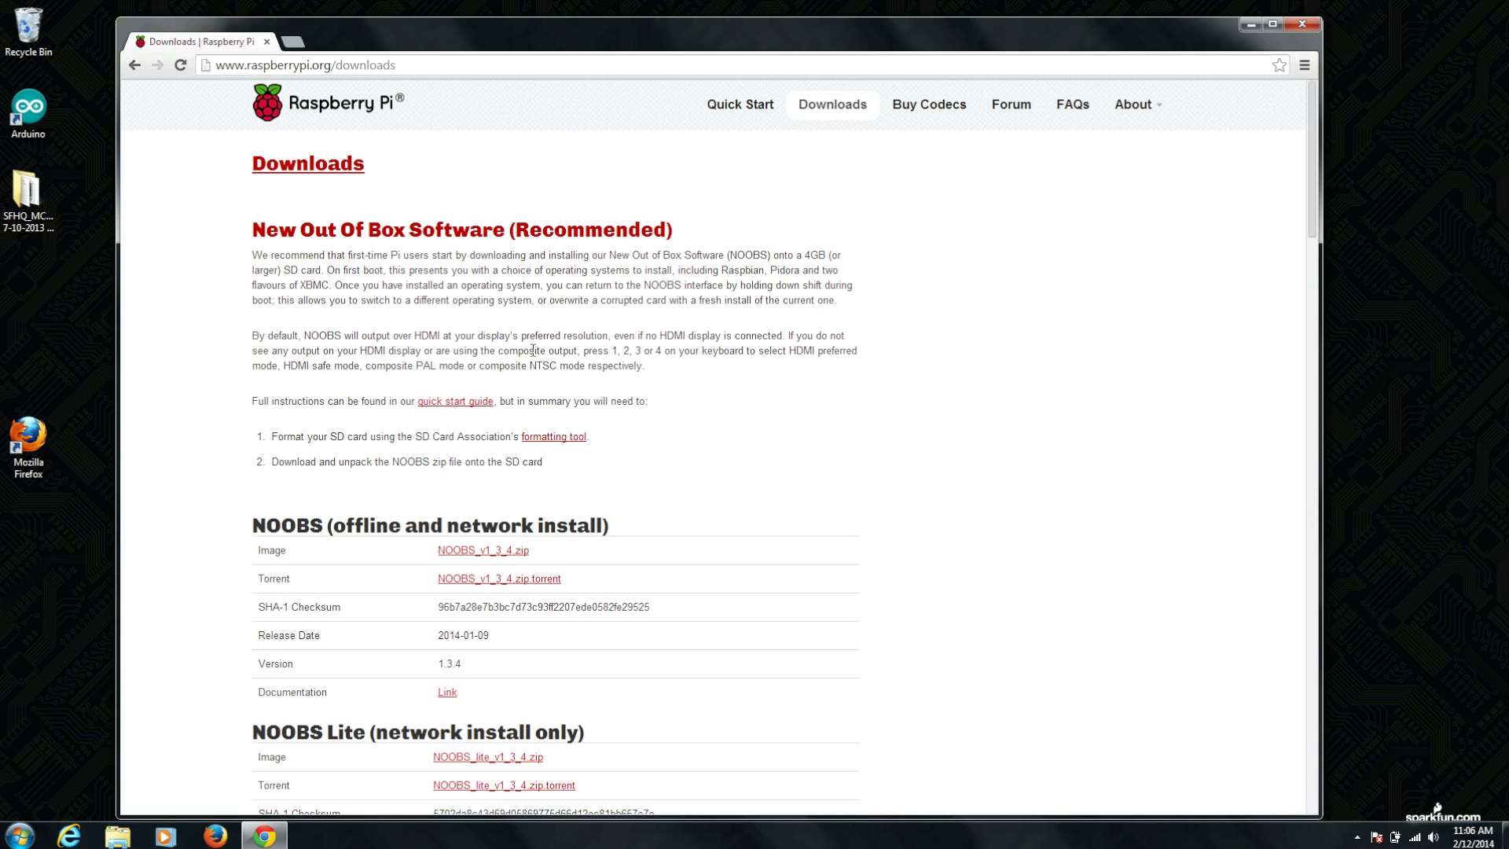
Save the Raspbian image 2014-01-07-wheezy-raspbian.zip to the Downloads folder and download Win32 Disk Imager from its linked SourceForge page.
scroll(533, 349, "down", 10)
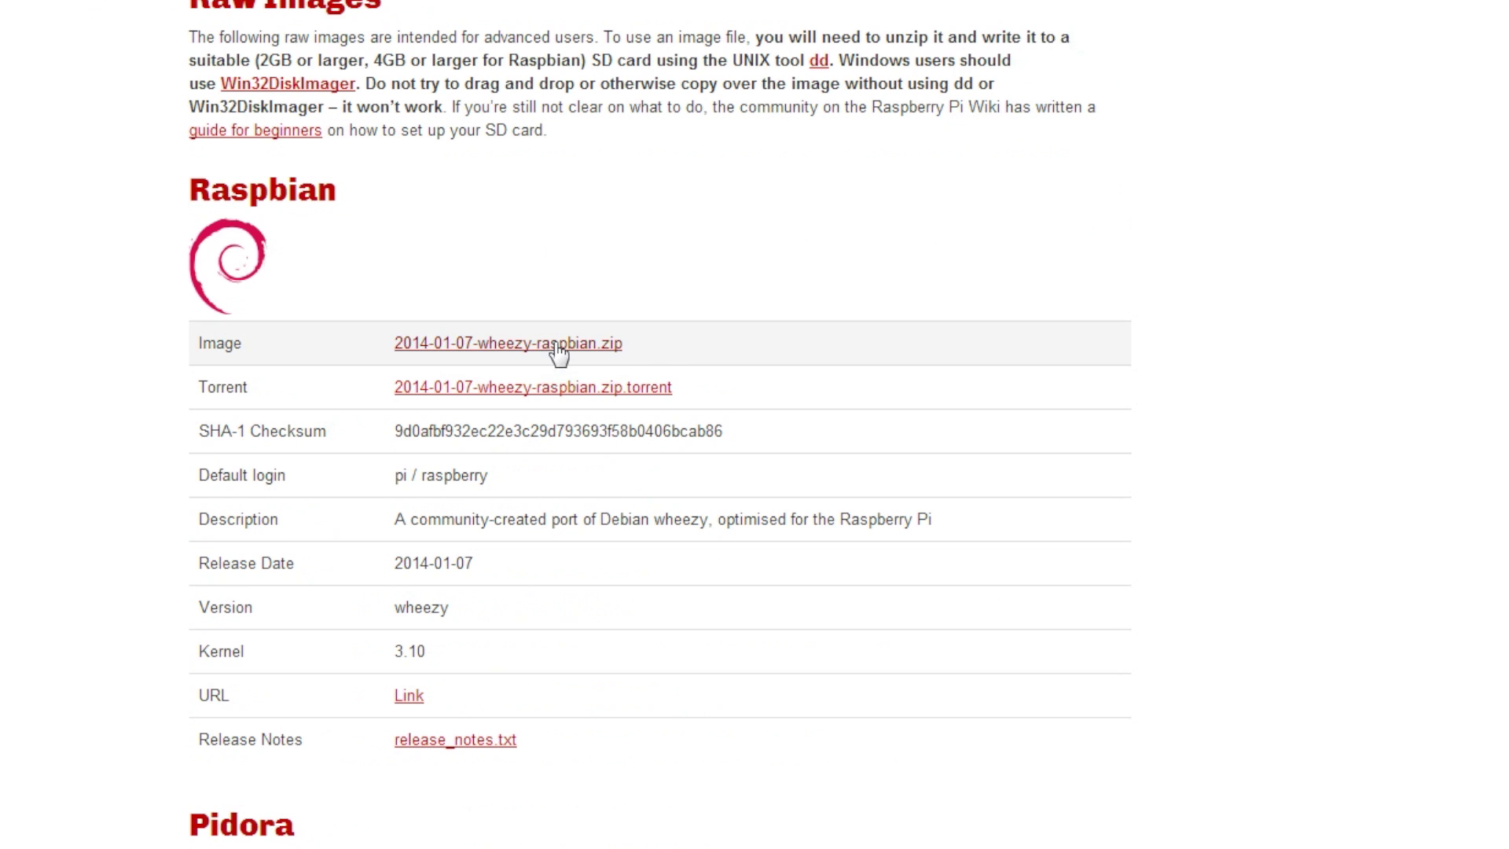
right_click(487, 371)
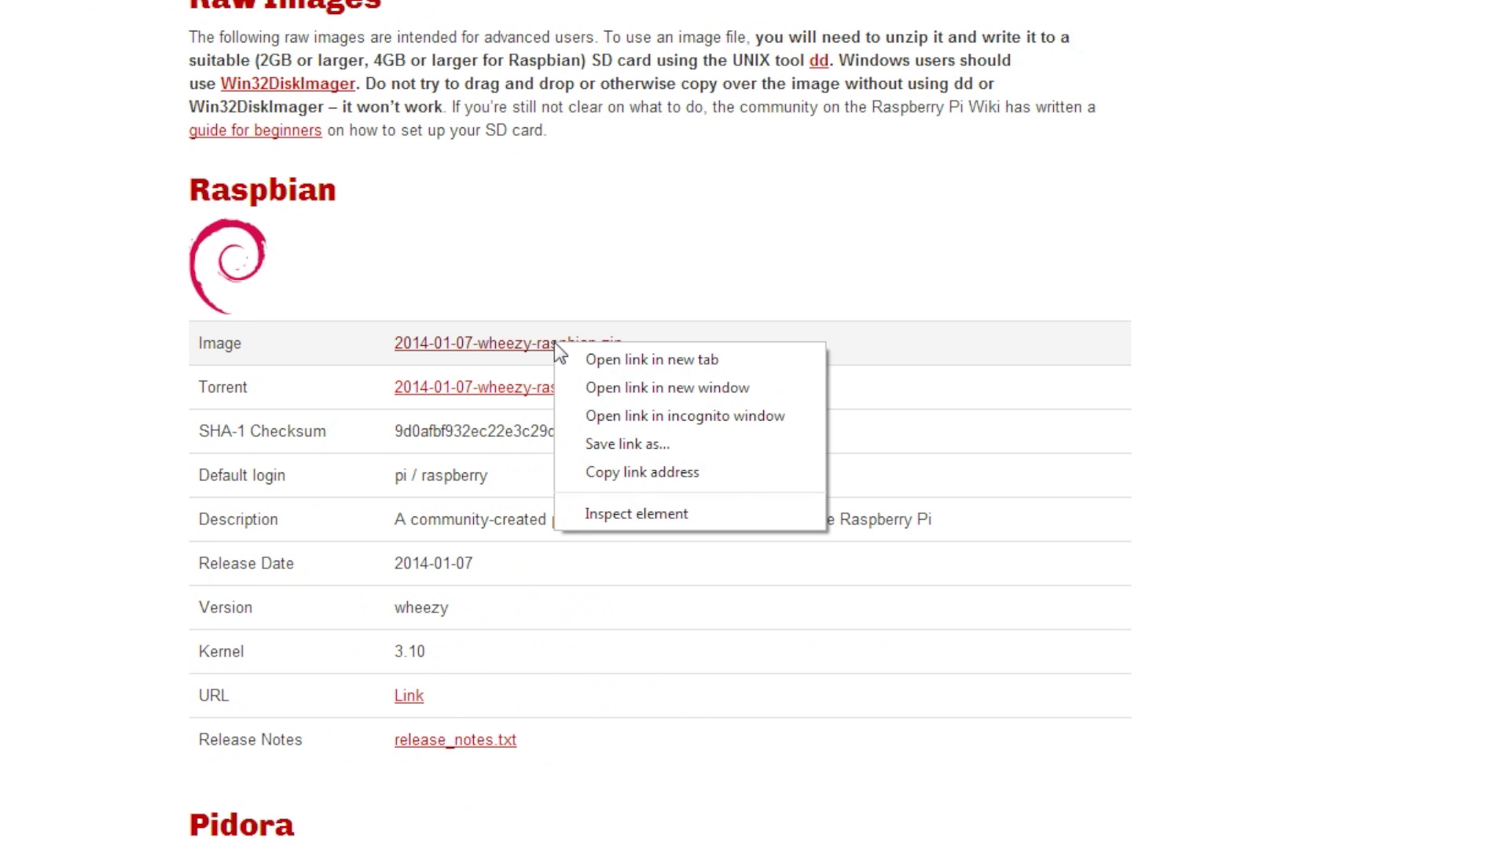
left_click(677, 452)
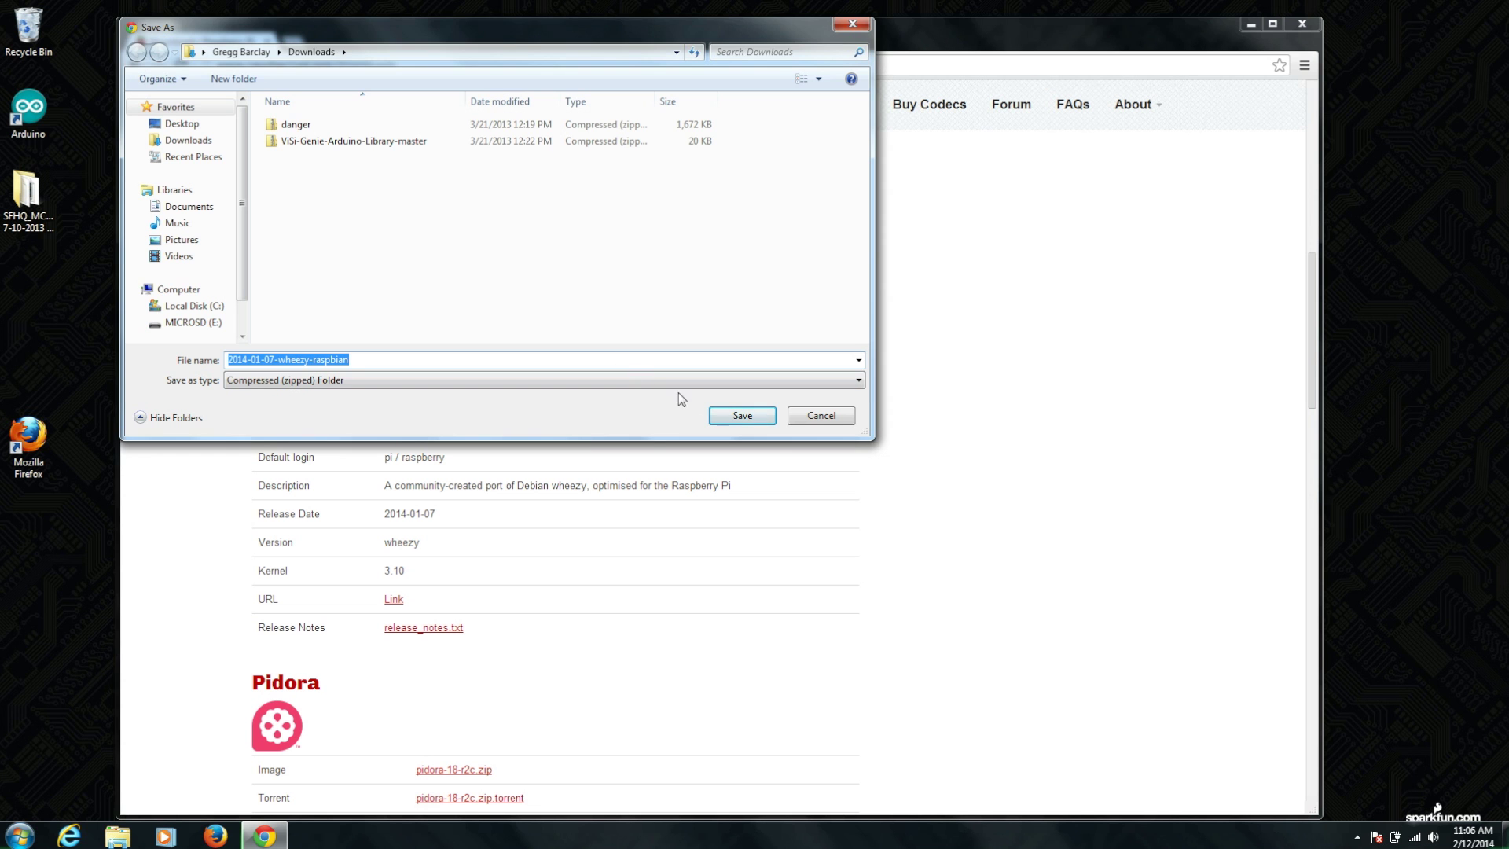
left_click(727, 421)
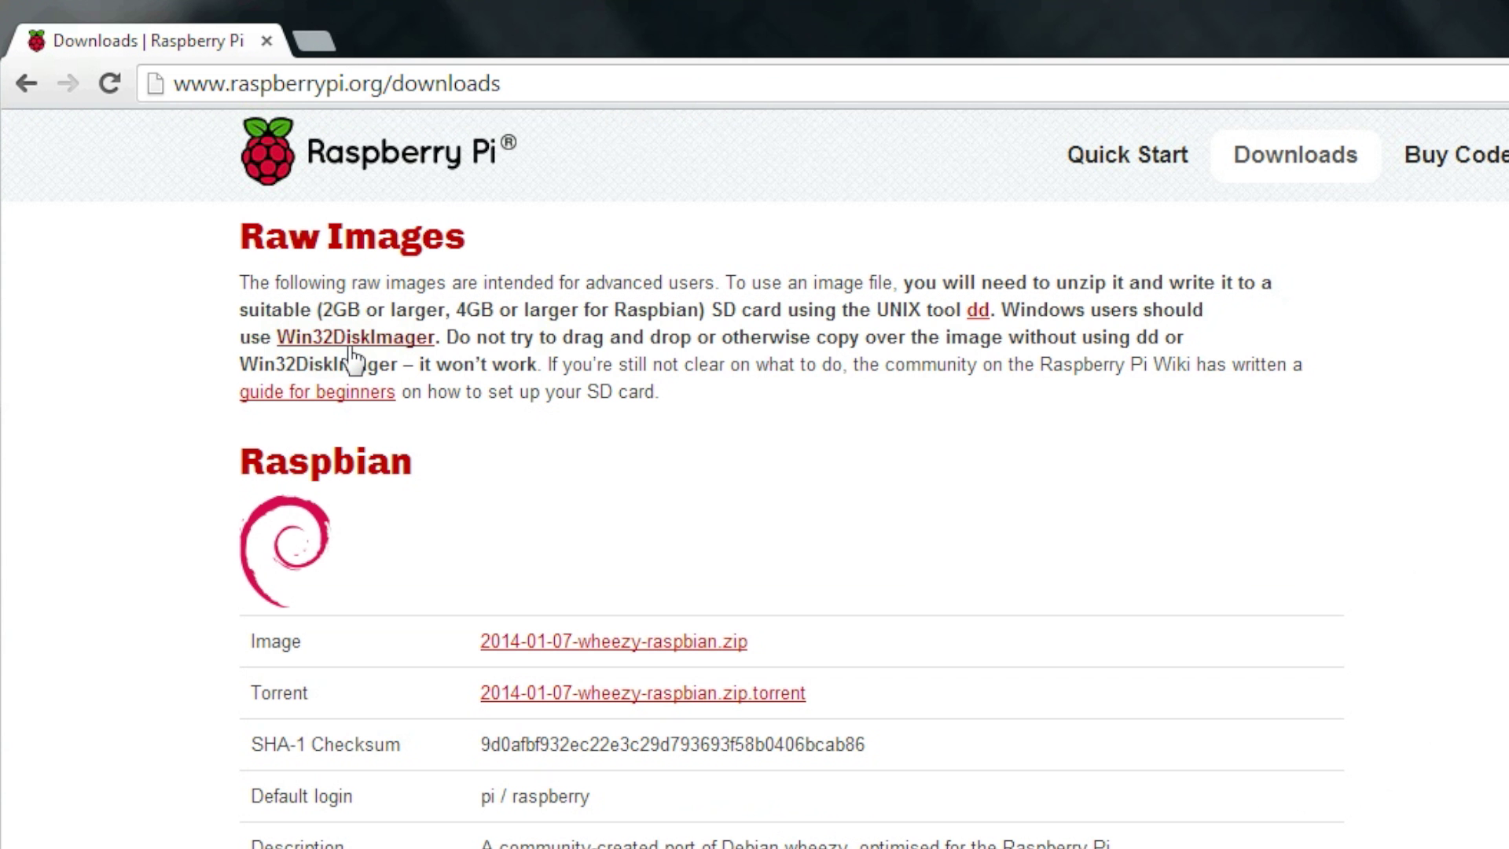
left_click(354, 338)
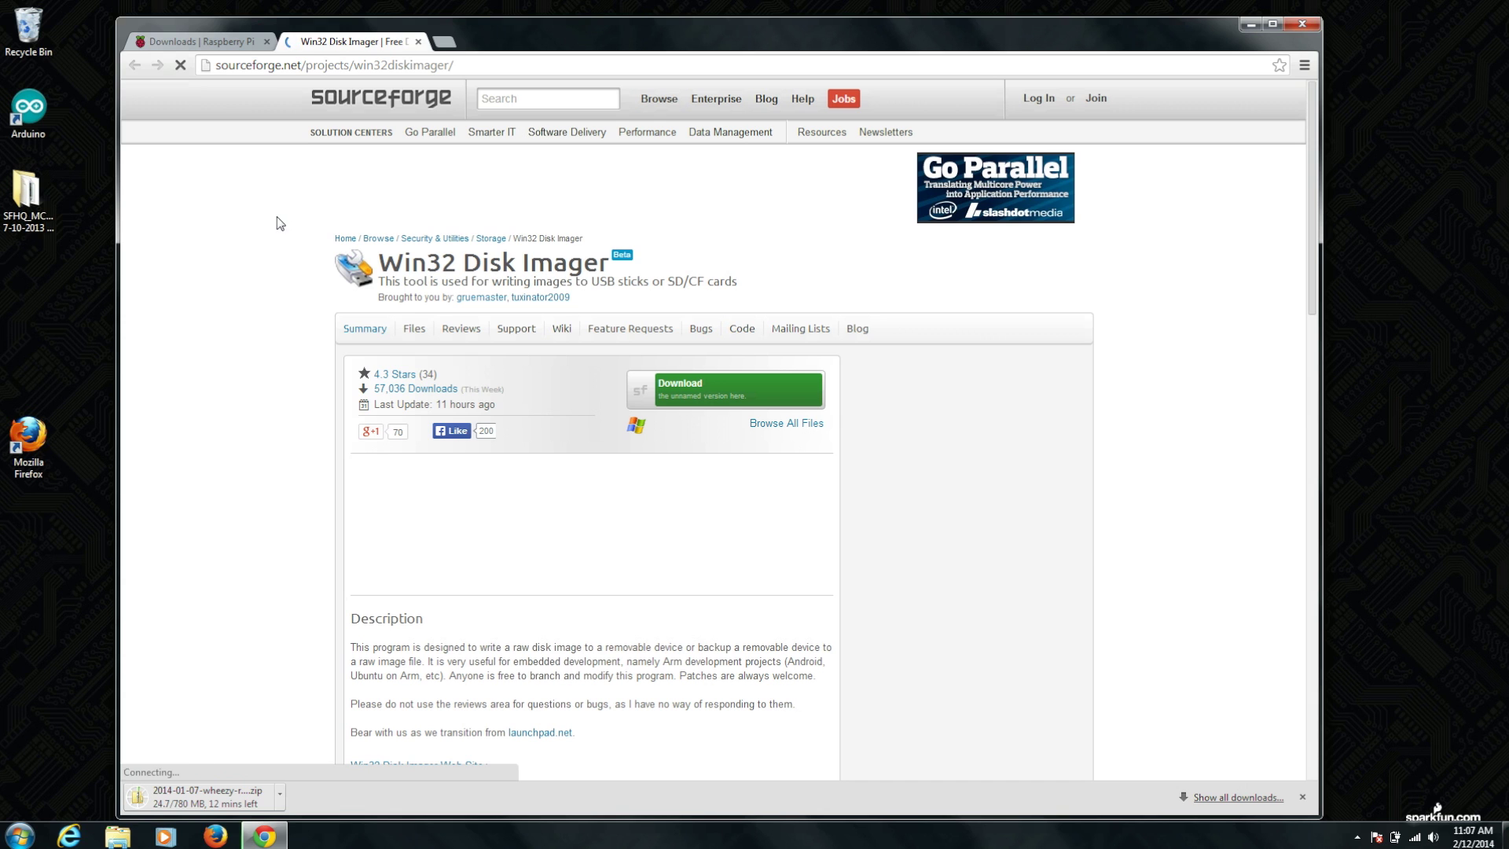
left_click(682, 391)
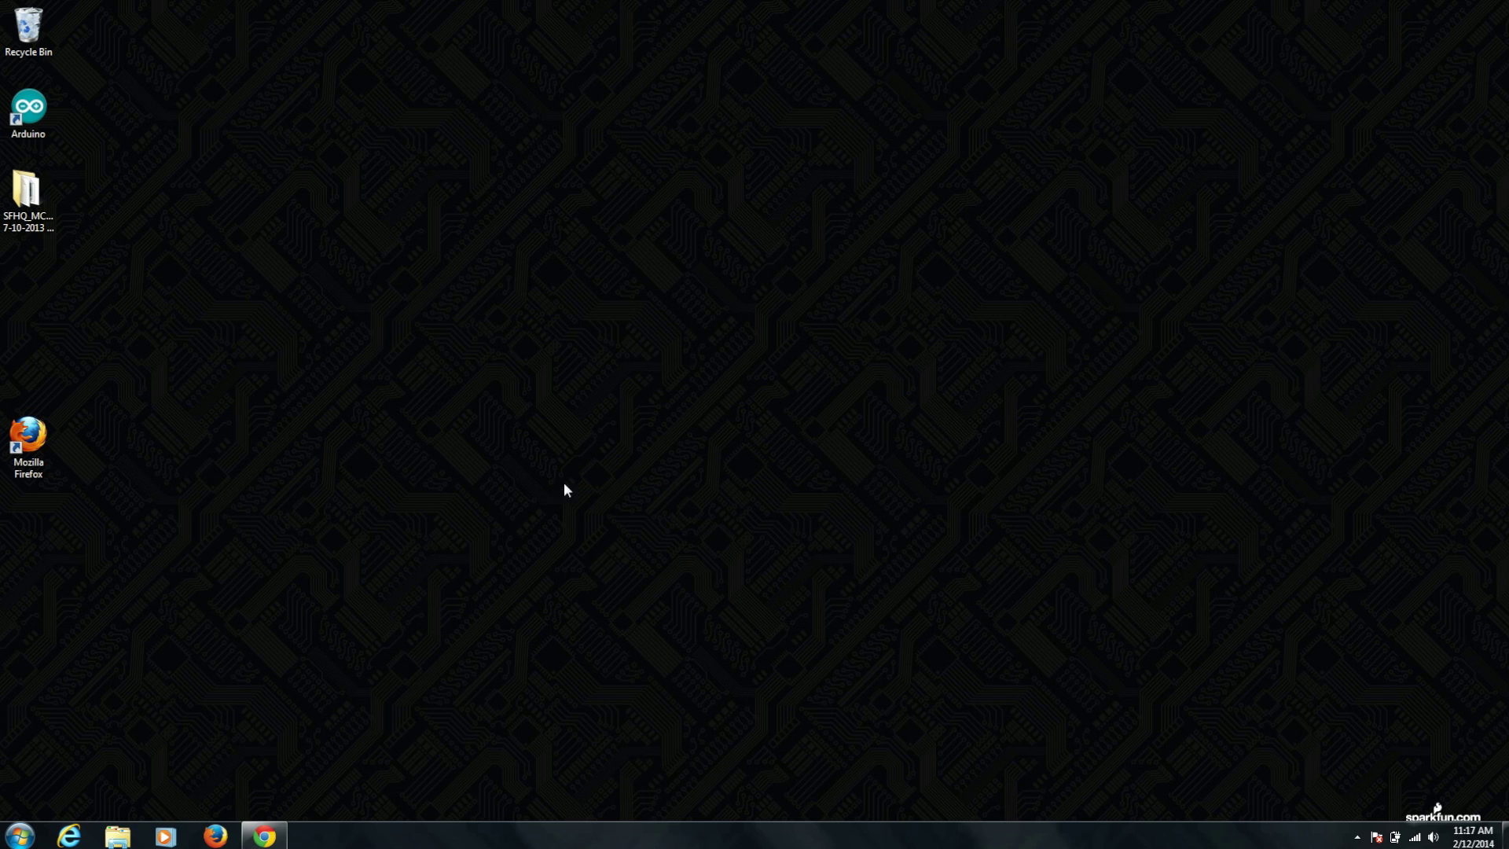
Extract the win32diskimager-v0.9-binary archive in the Downloads folder and close the window showing the extracted files.
left_click(118, 835)
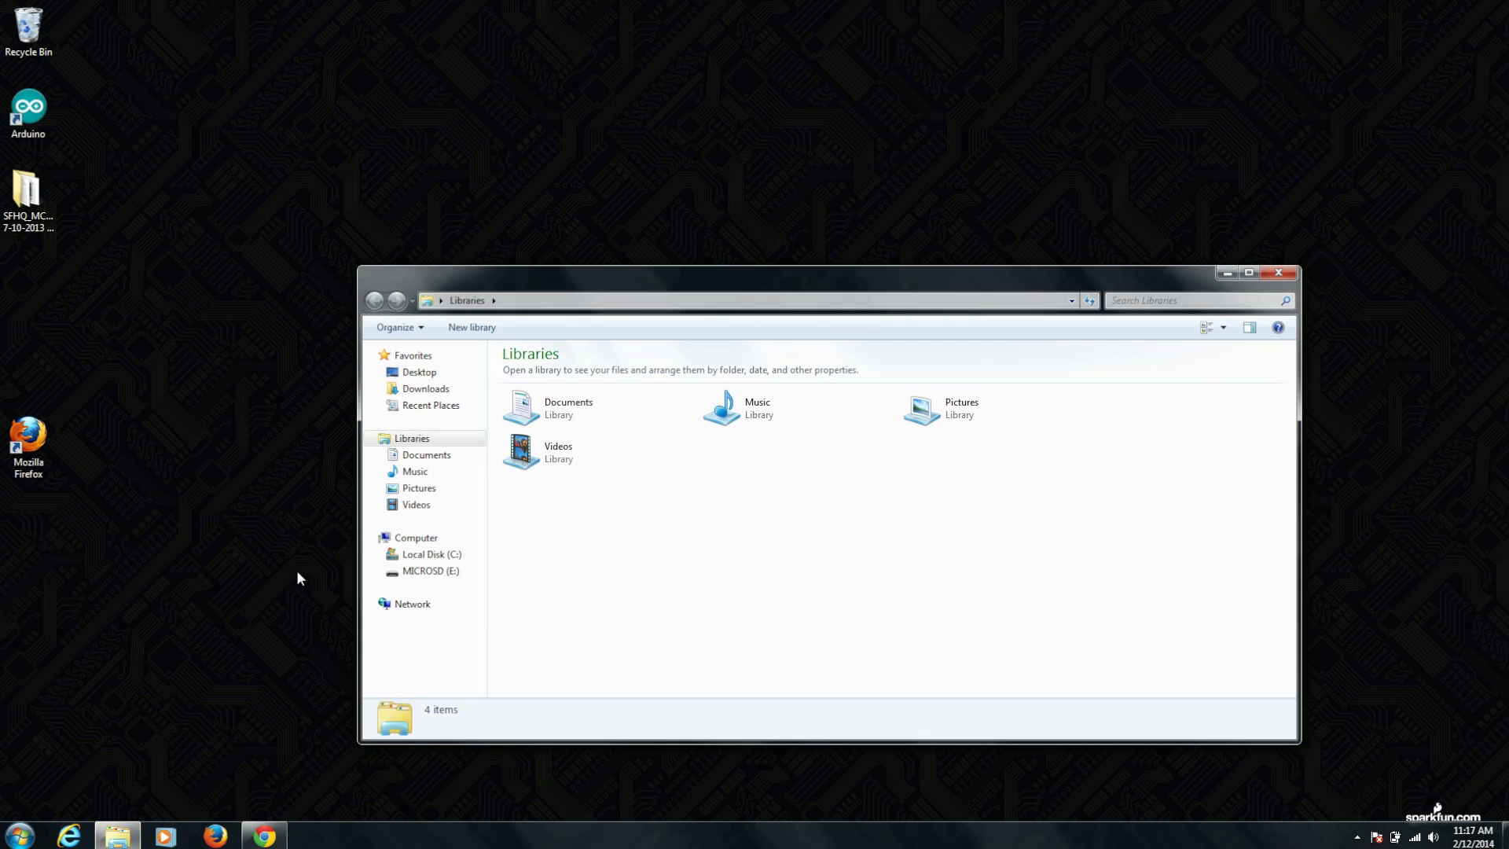
left_click(425, 388)
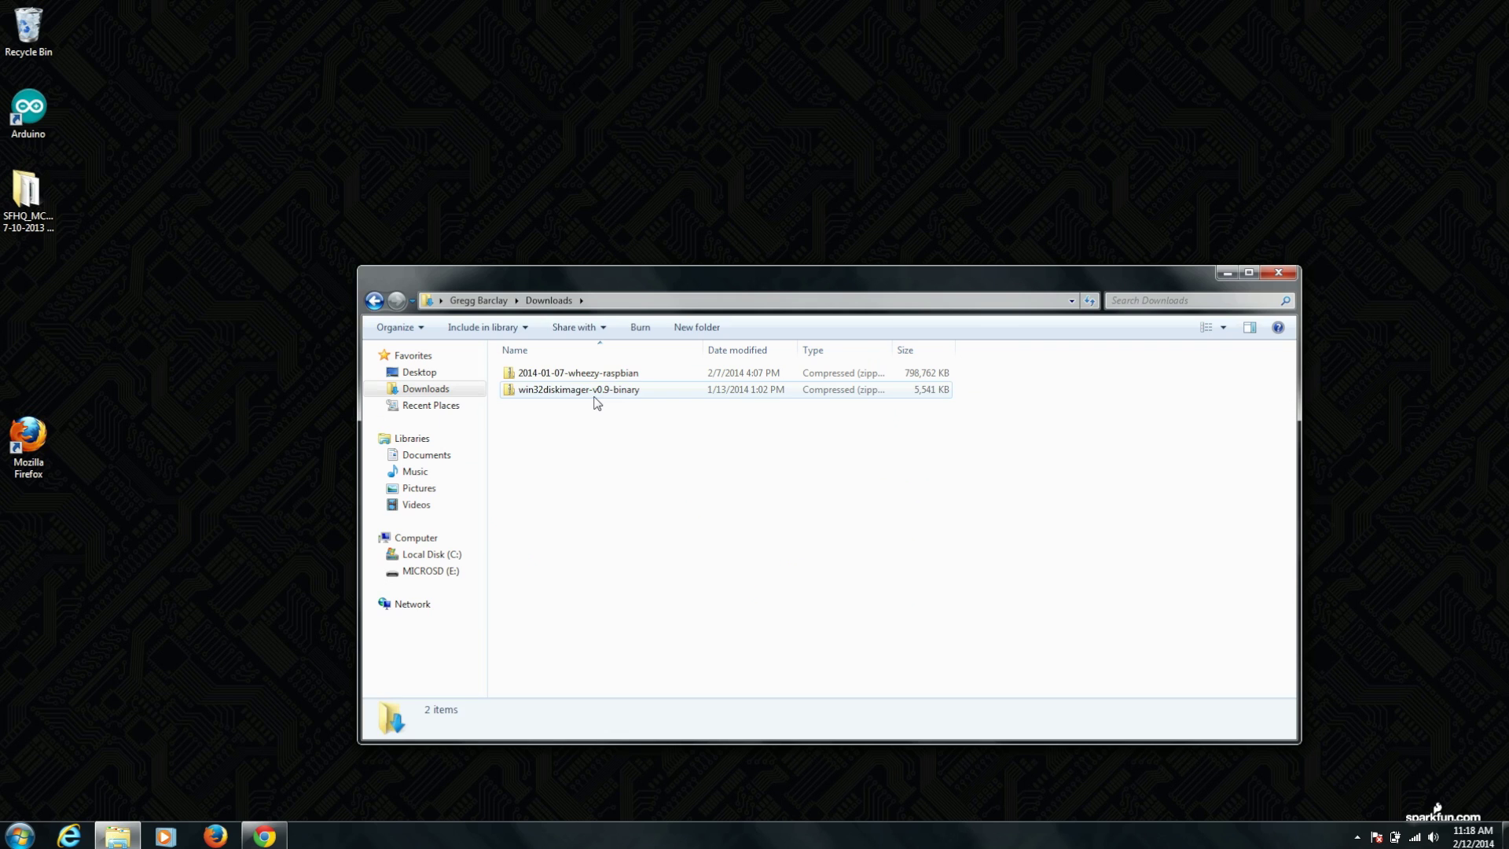
right_click(416, 272)
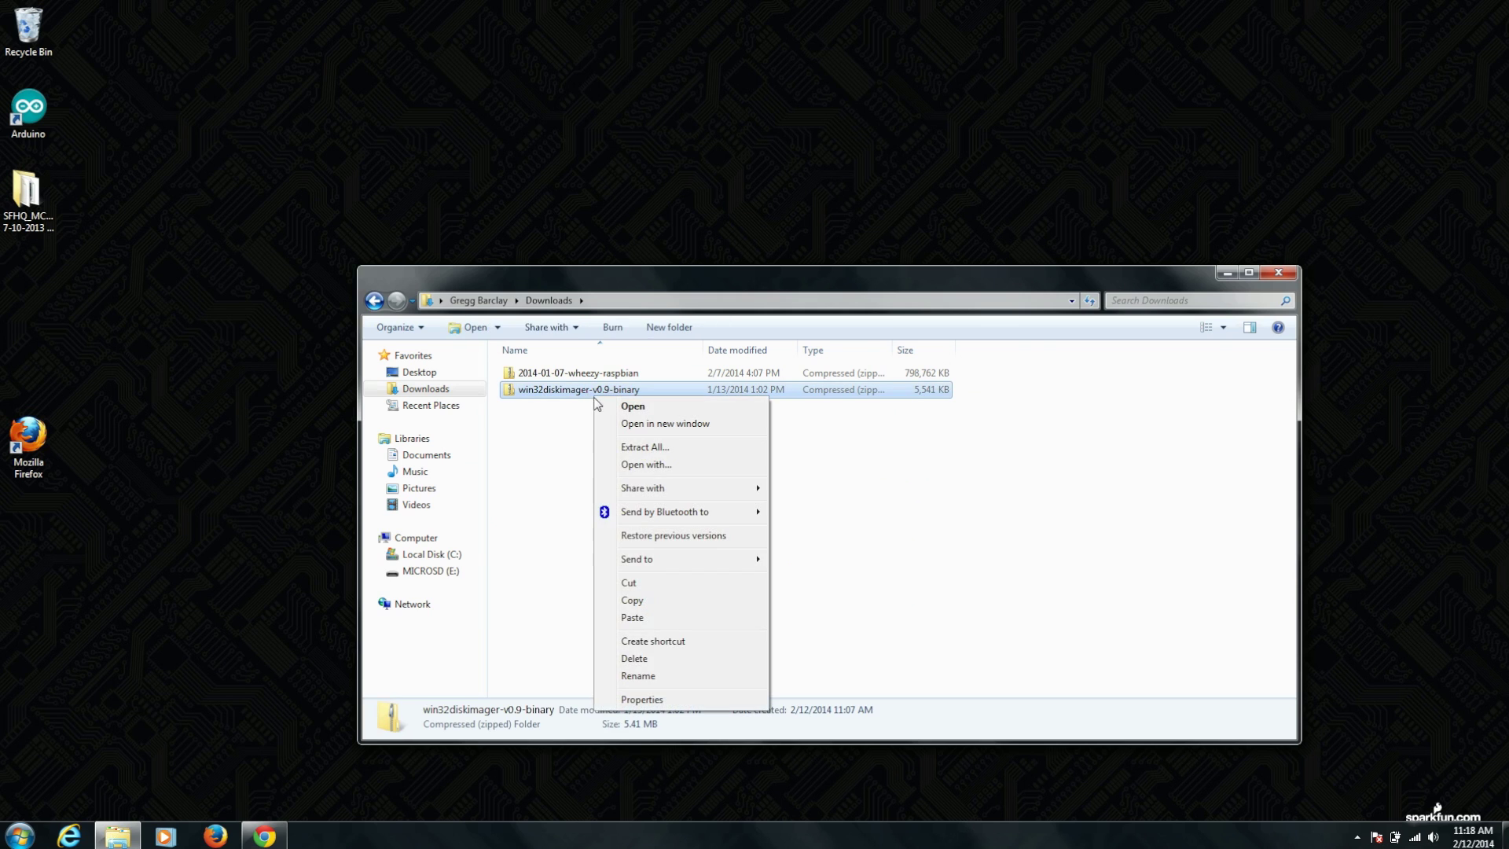
left_click(668, 448)
left_click(925, 572)
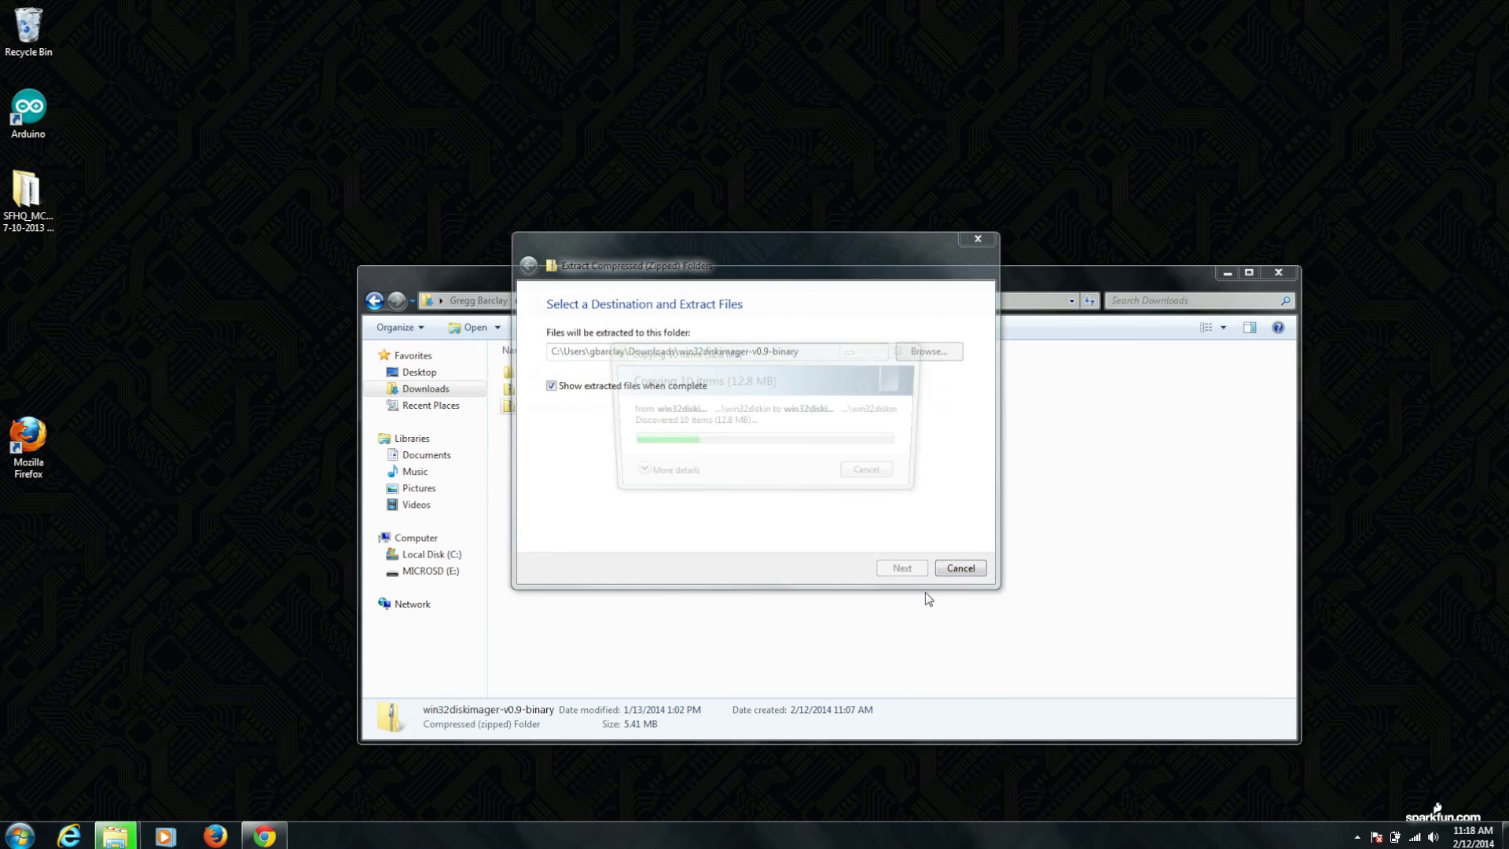
left_click(1298, 291)
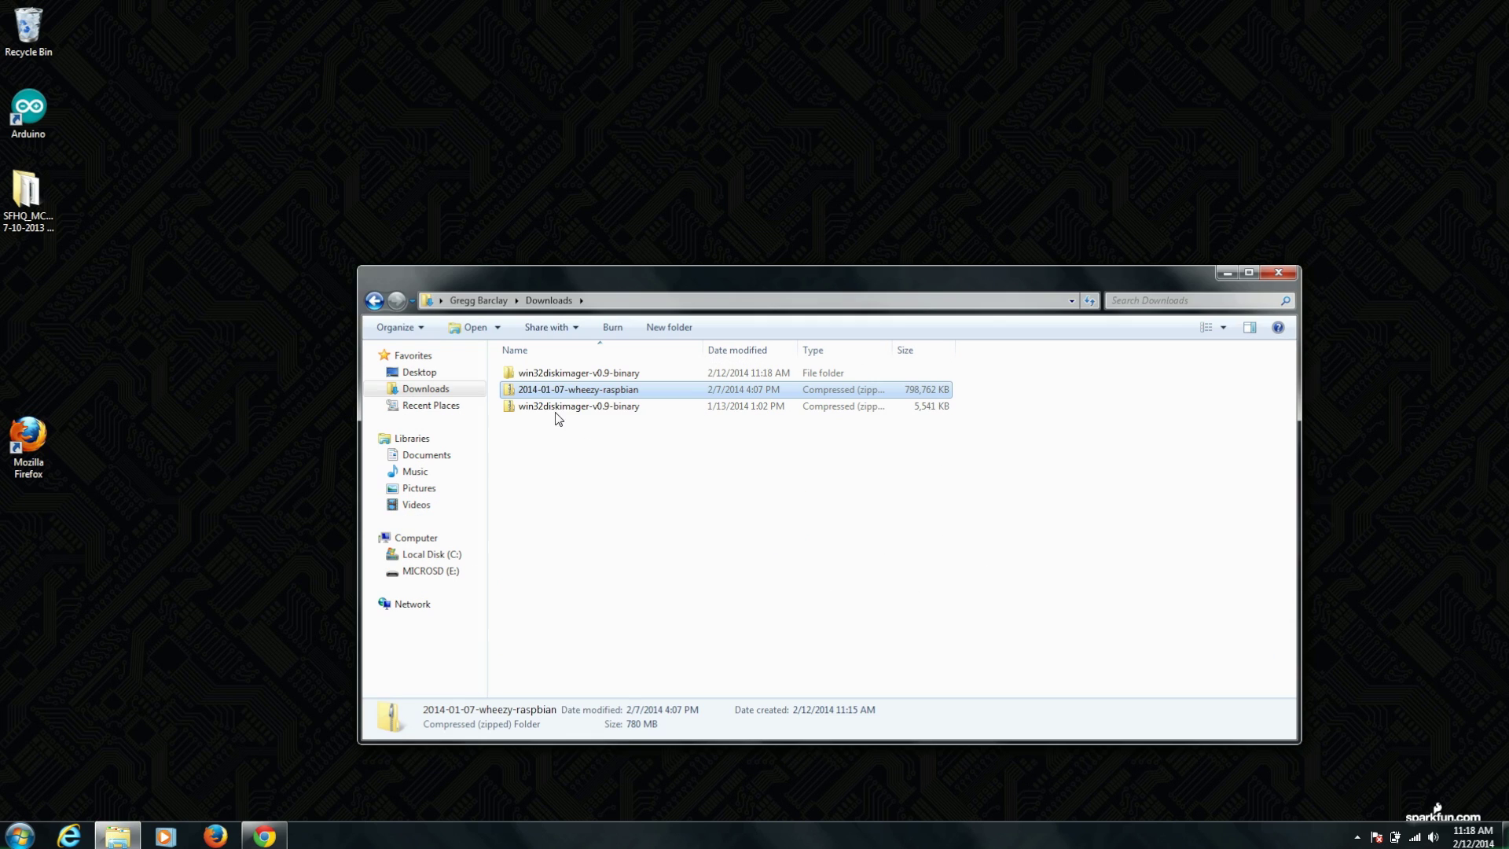
Extract the 2014-01-07-wheezy-raspbian archive into a folder of the same name in Downloads.
right_click(536, 397)
left_click(616, 442)
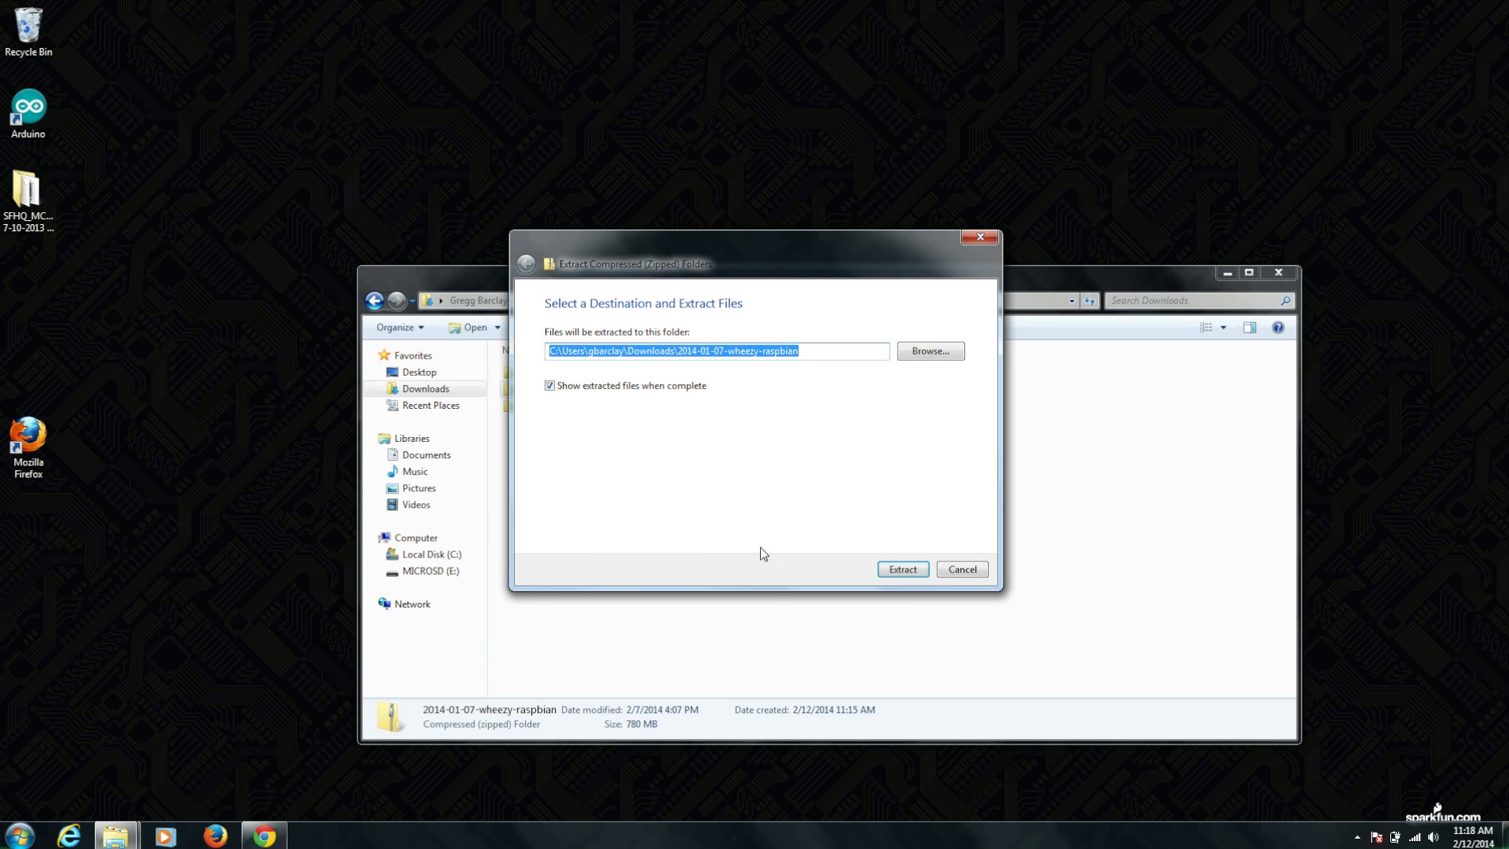
left_click(898, 571)
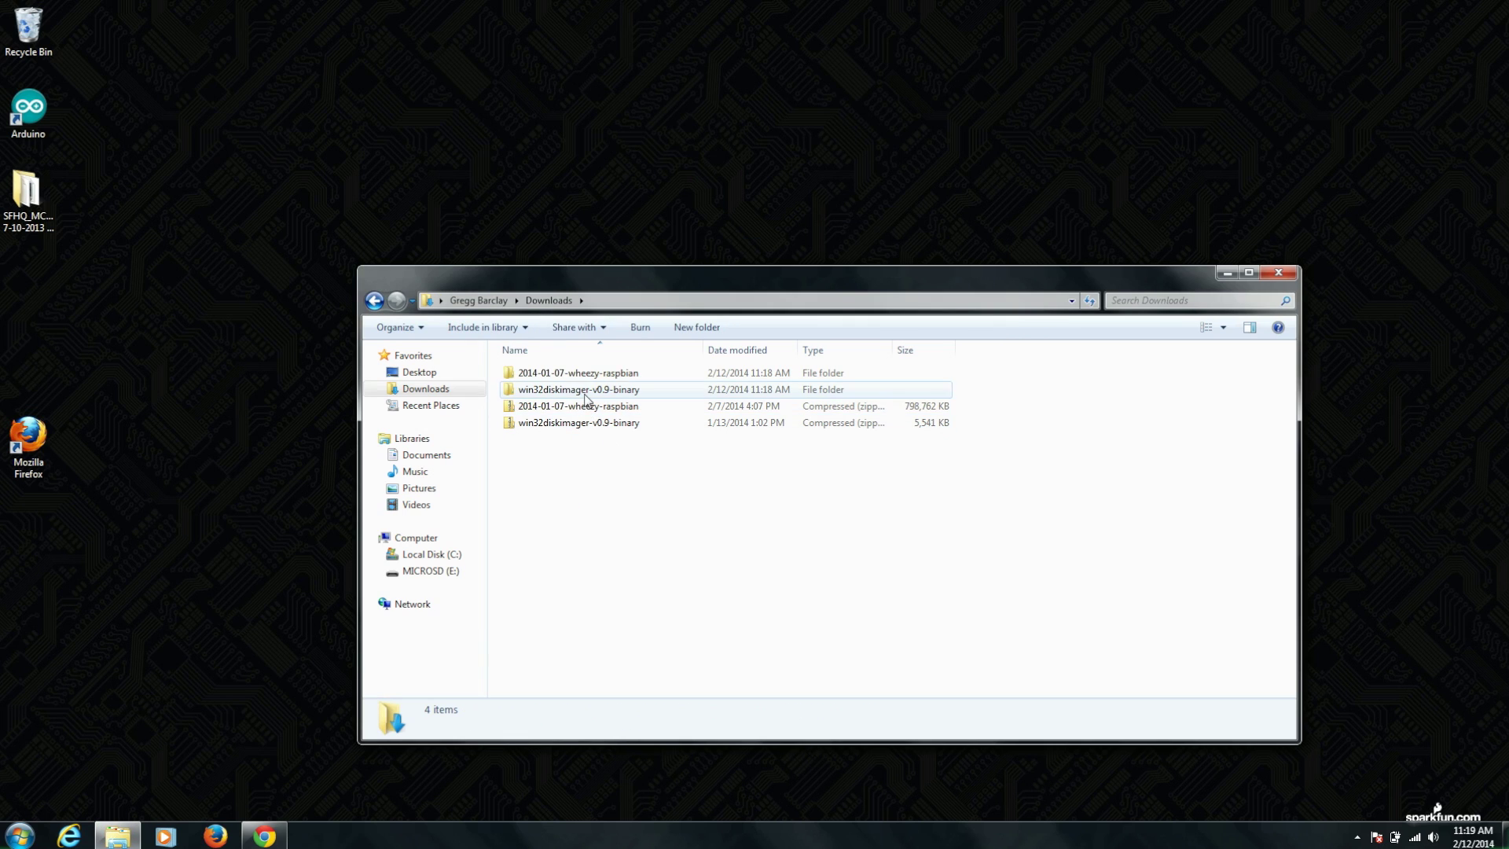
Run Win32DiskImager as administrator from the extracted win32diskimager-v0.9-binary folder.
left_click(590, 395)
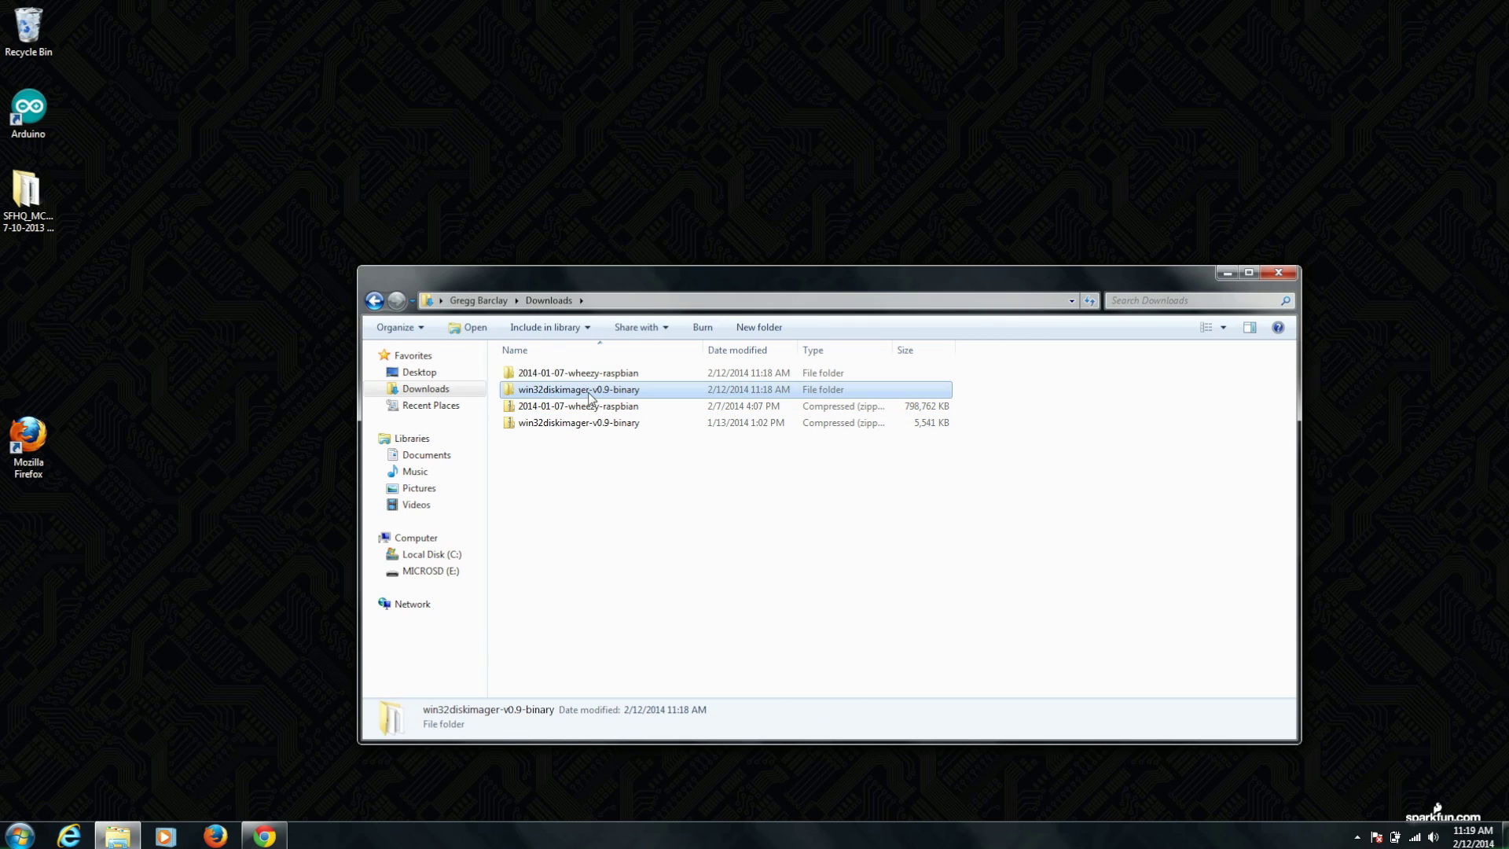
double_click(591, 395)
left_click(553, 523)
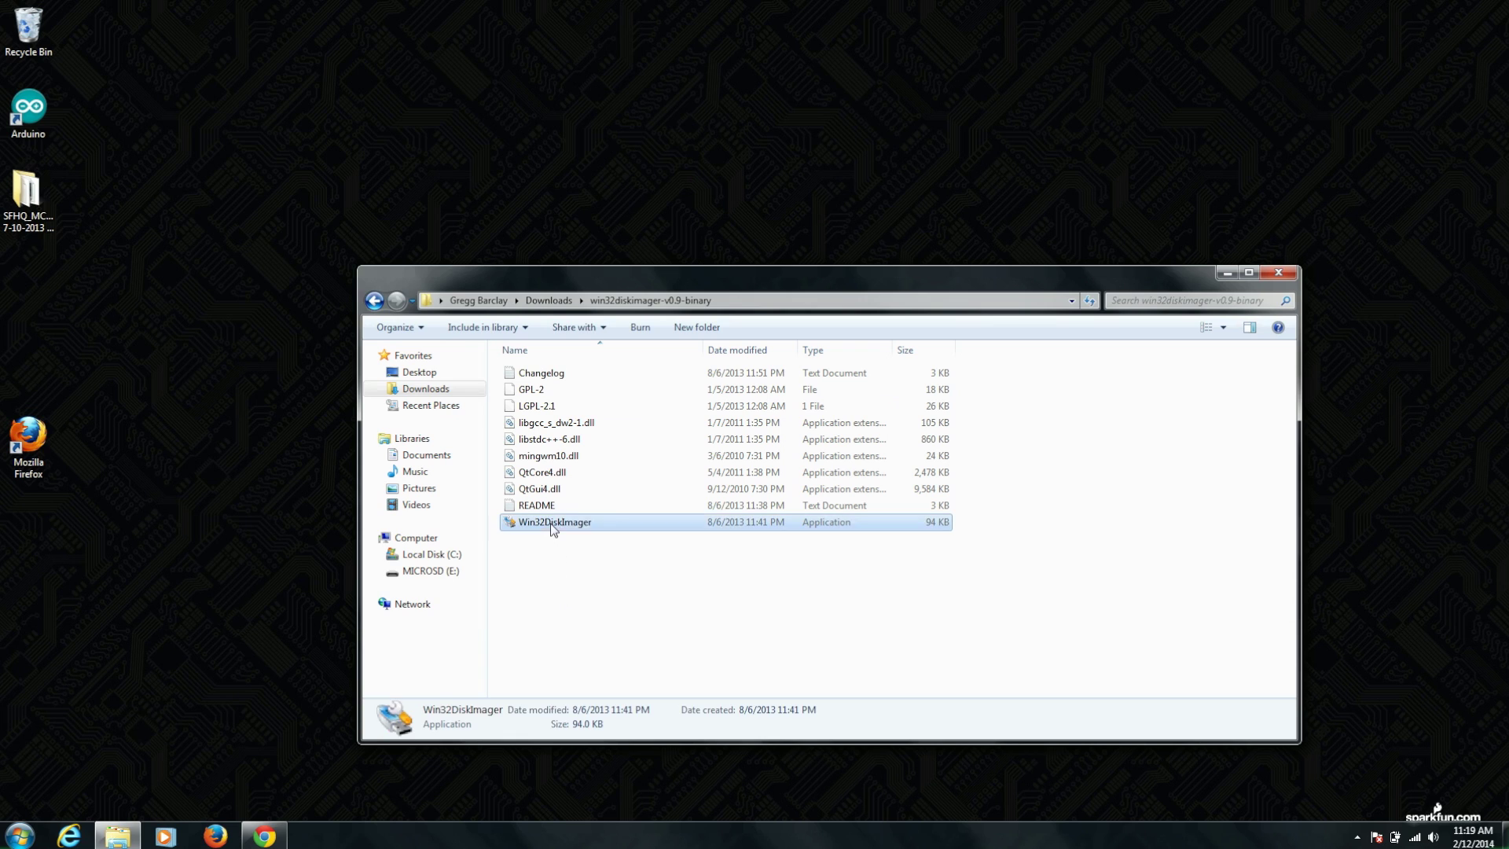
right_click(552, 523)
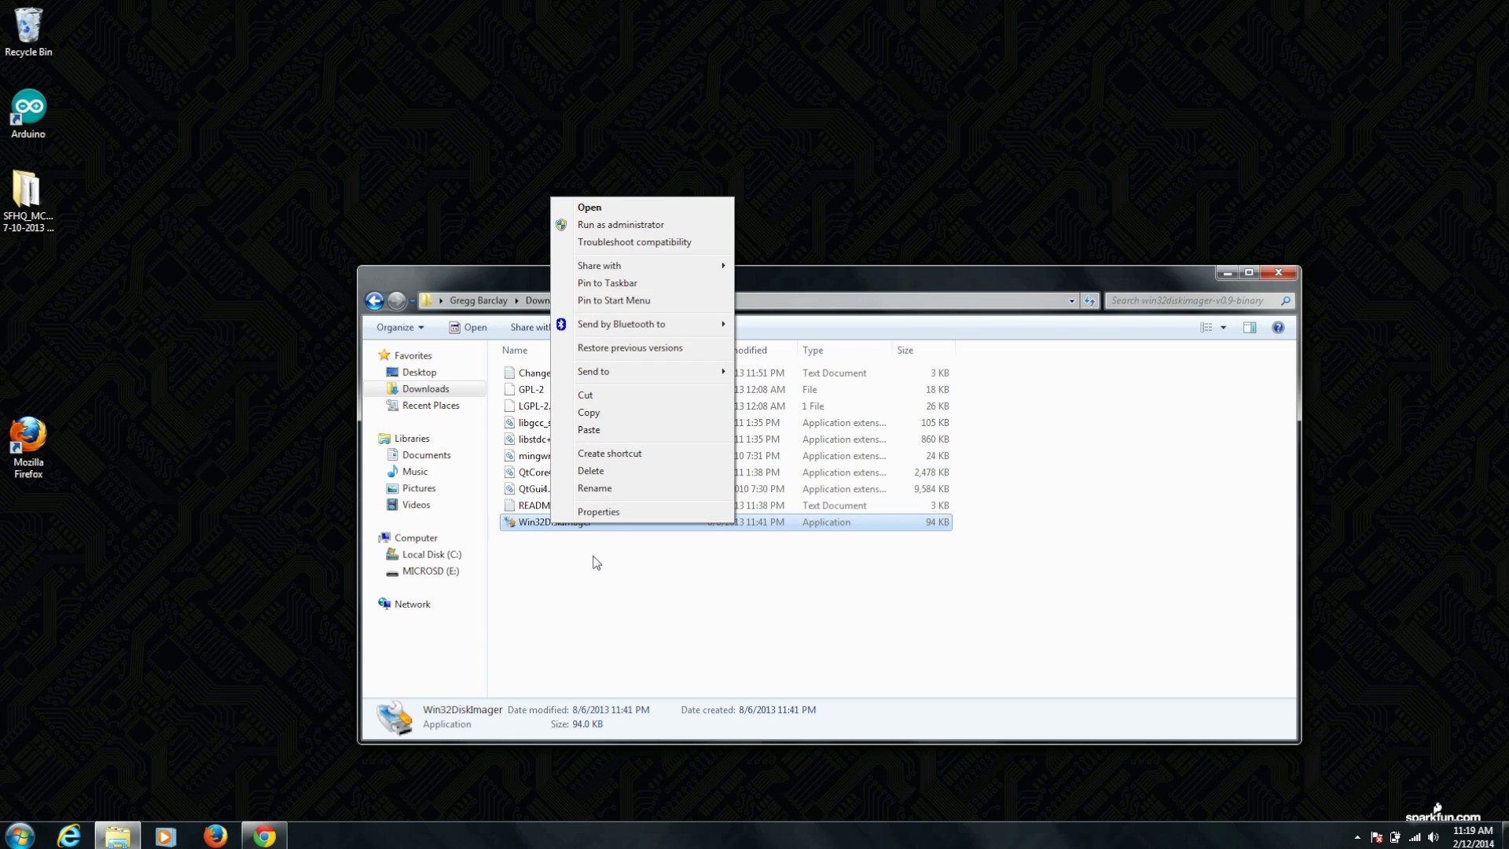
left_click(618, 225)
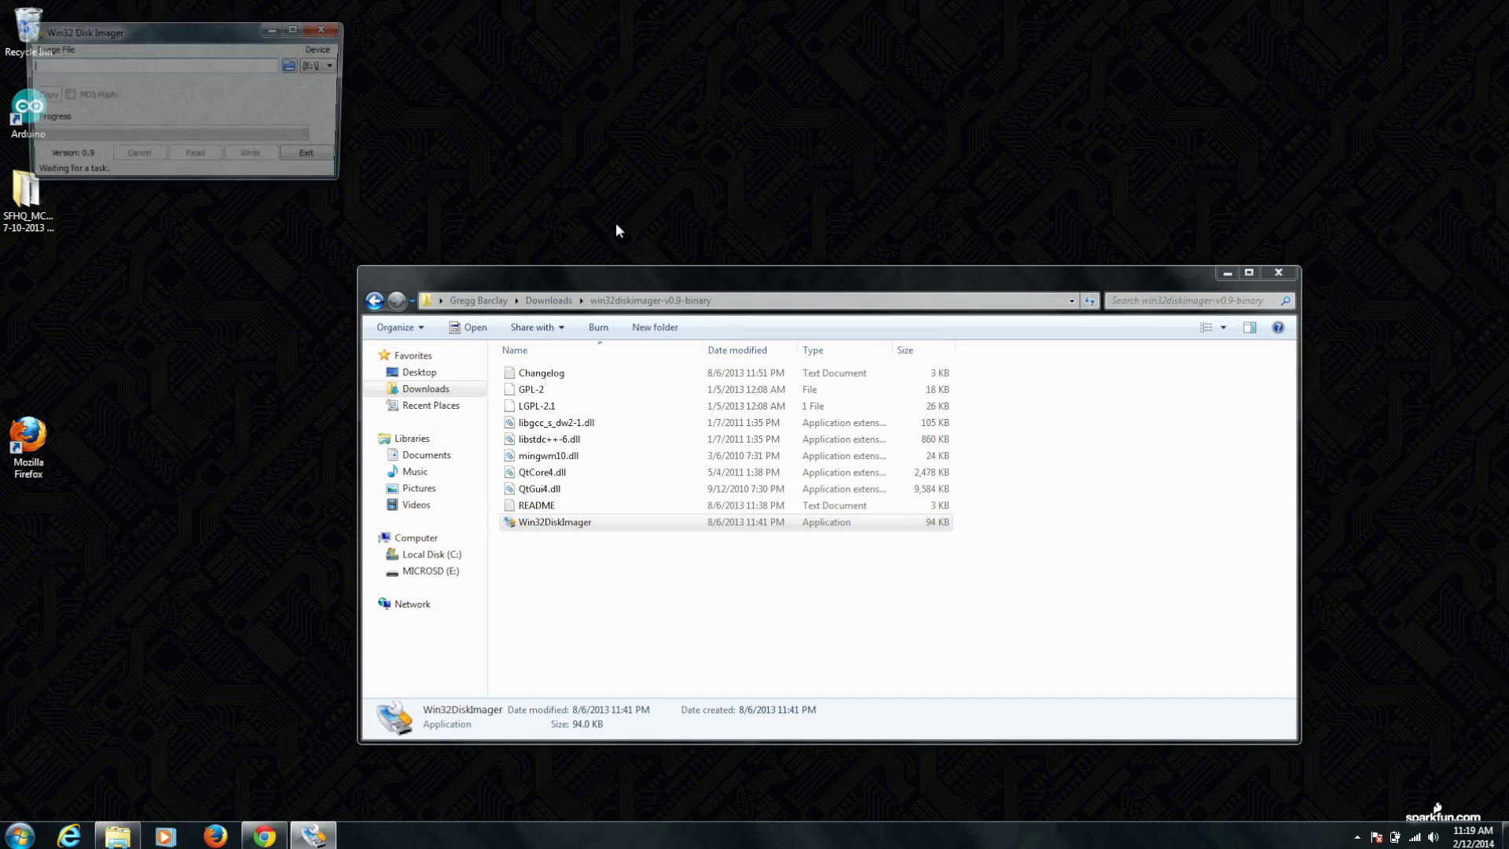
Load 2014-01-07-wheezy-raspbian.img from the extracted Raspbian folder as the image file in Win32 Disk Imager.
left_click_drag(120, 36, 556, 154)
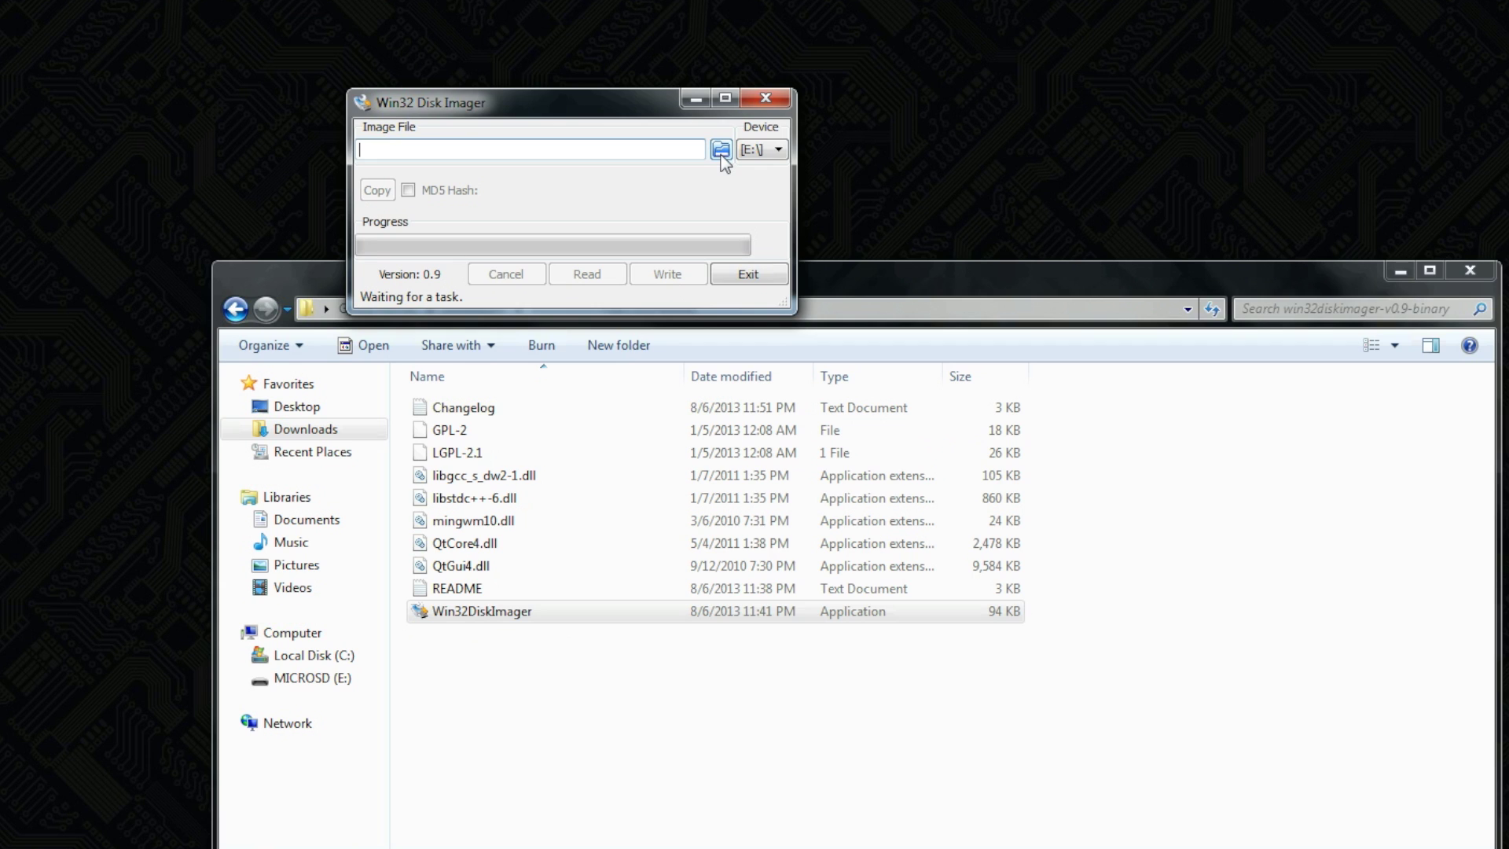
left_click(721, 150)
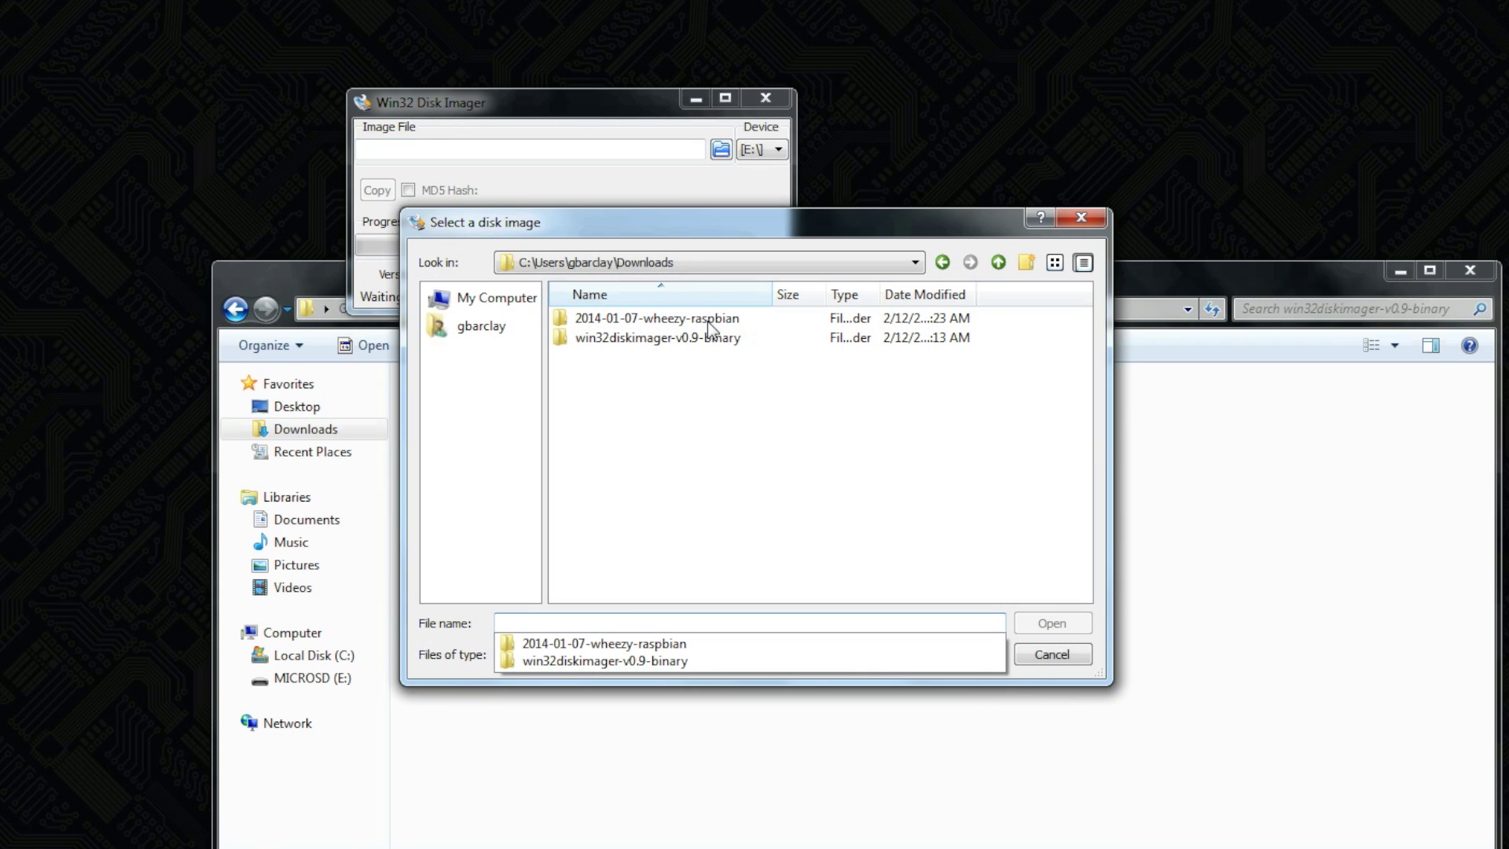
left_click(709, 322)
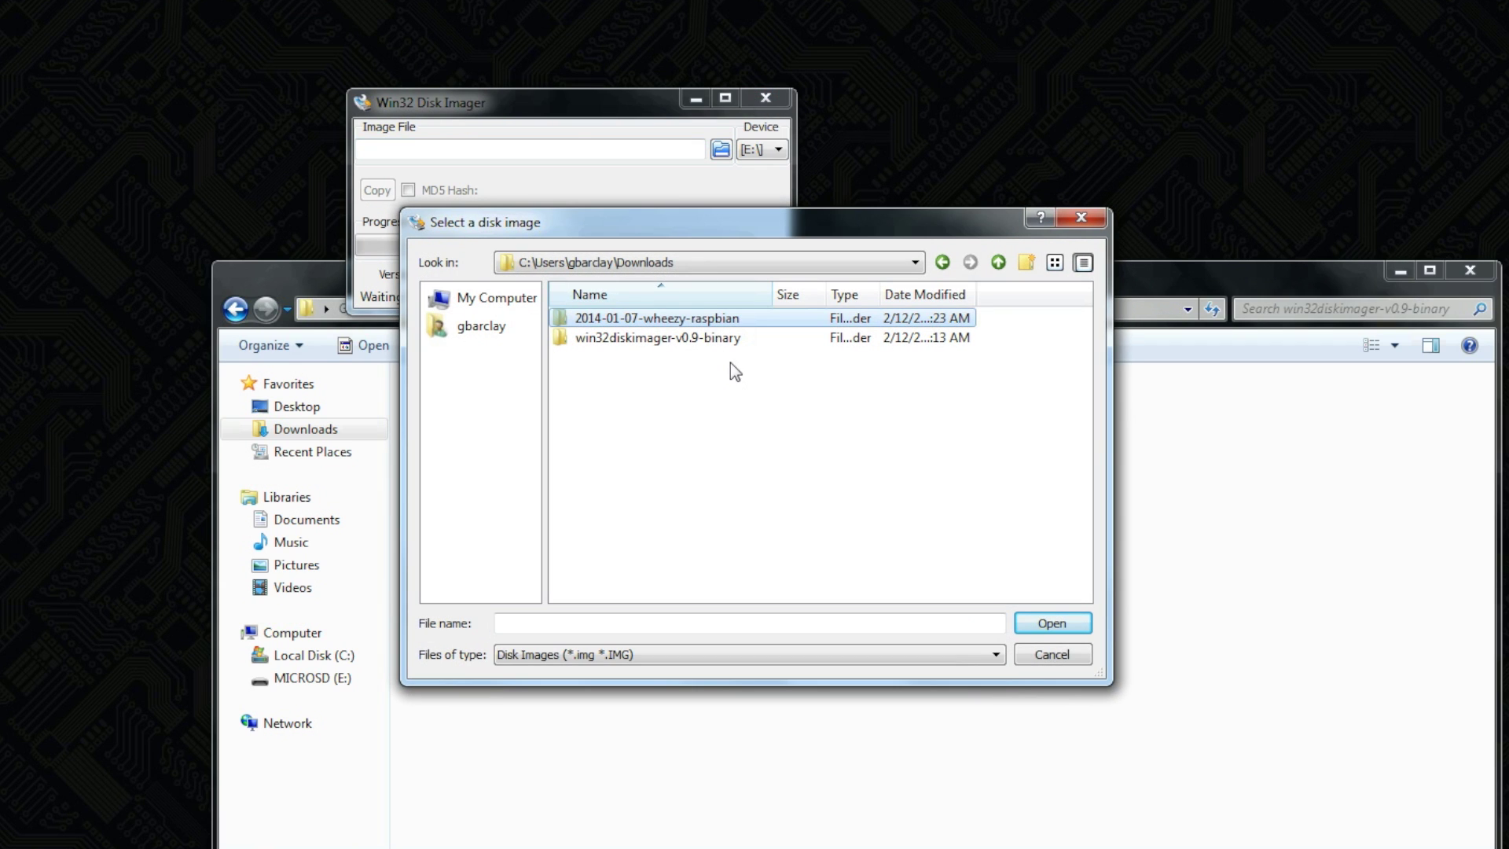
double_click(717, 322)
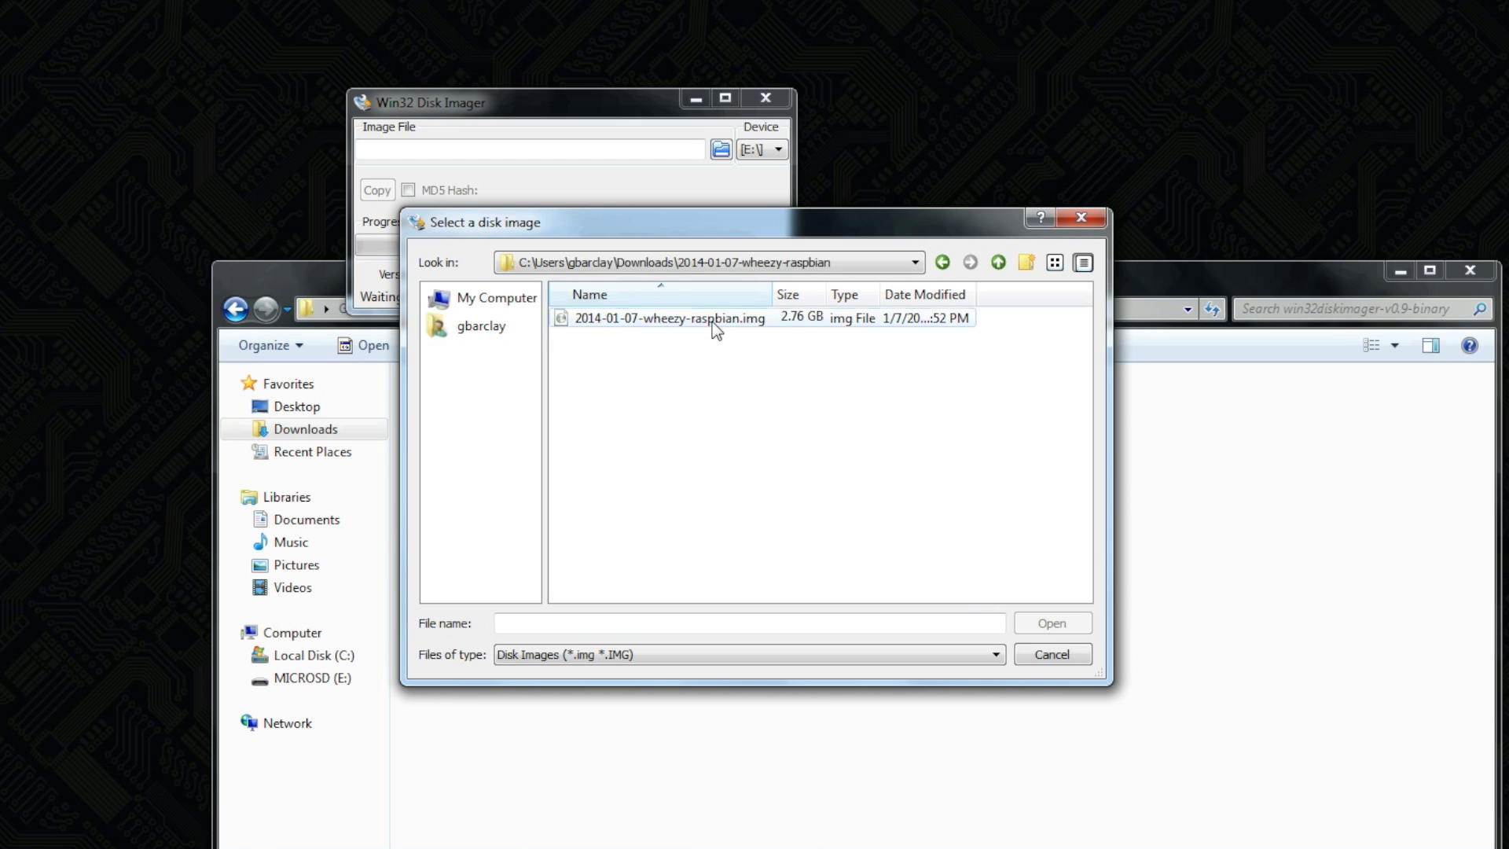
left_click(715, 319)
left_click(1053, 623)
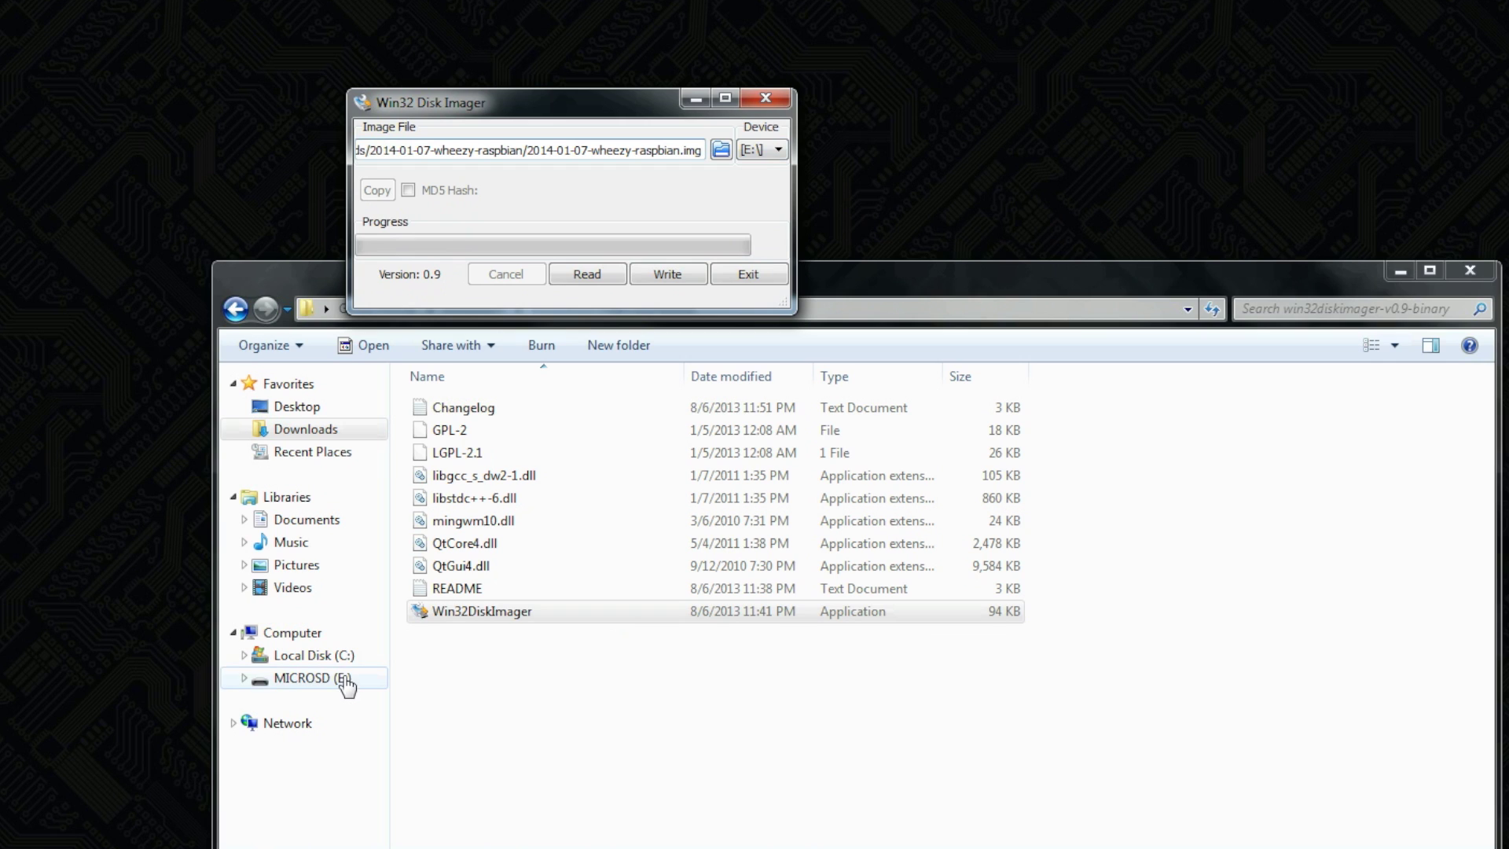
Write the Raspbian image to the E:\ microSD card and confirm the overwrite.
left_click(776, 151)
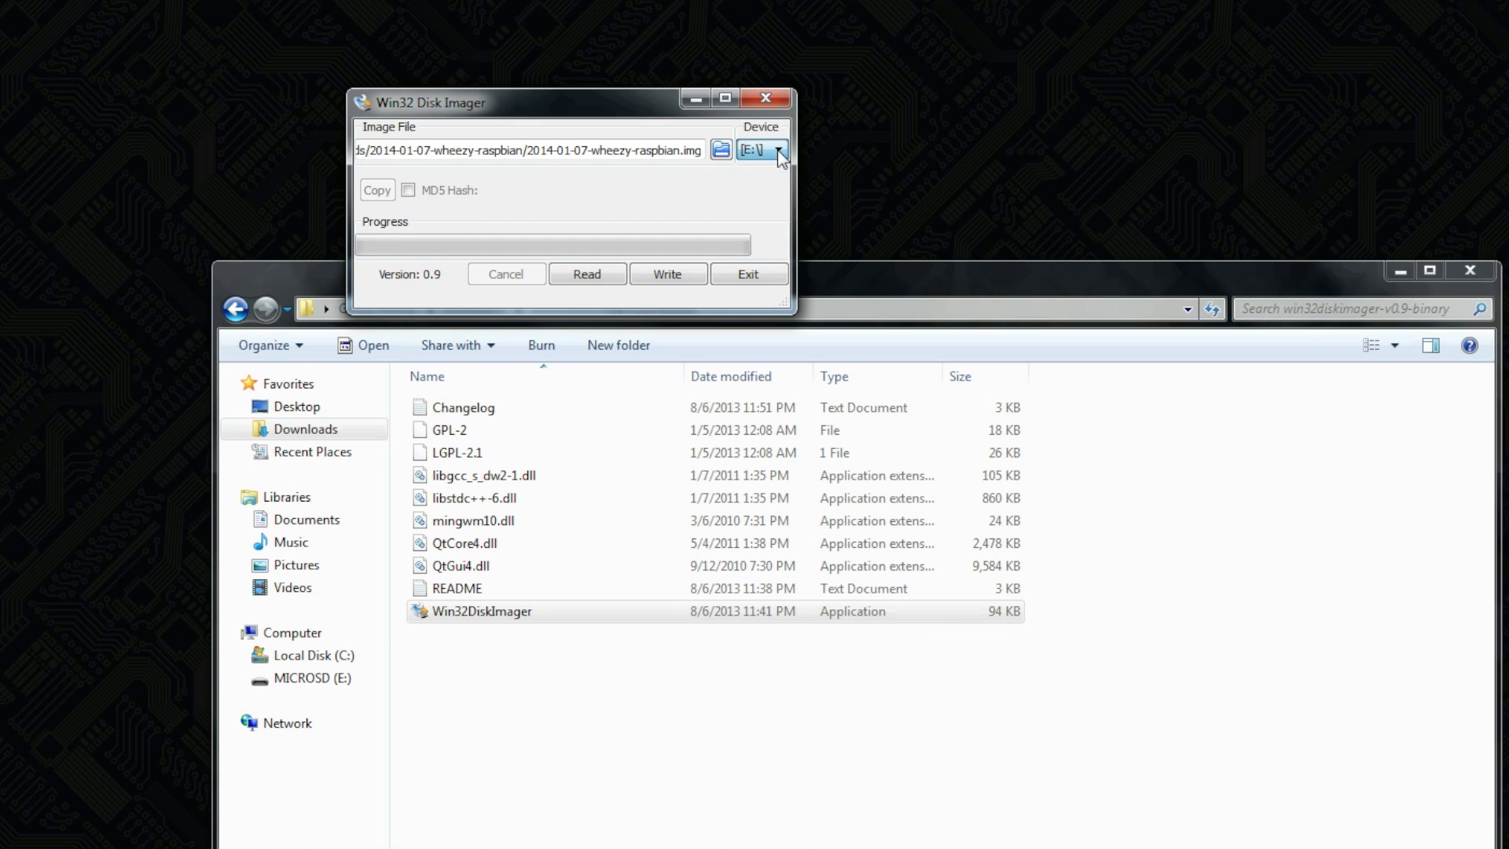
left_click(776, 151)
left_click(664, 275)
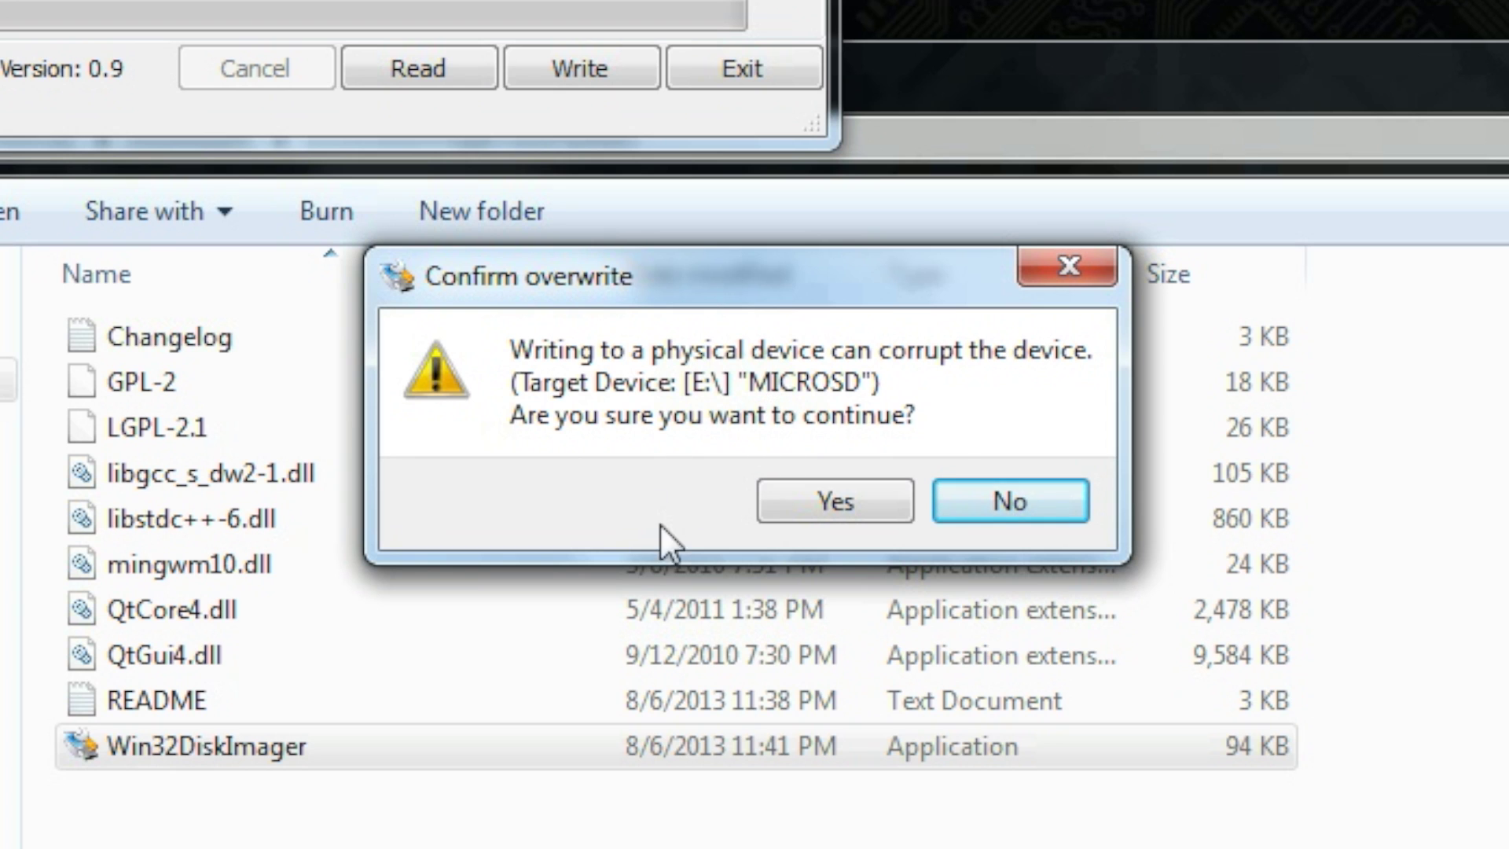
left_click(800, 509)
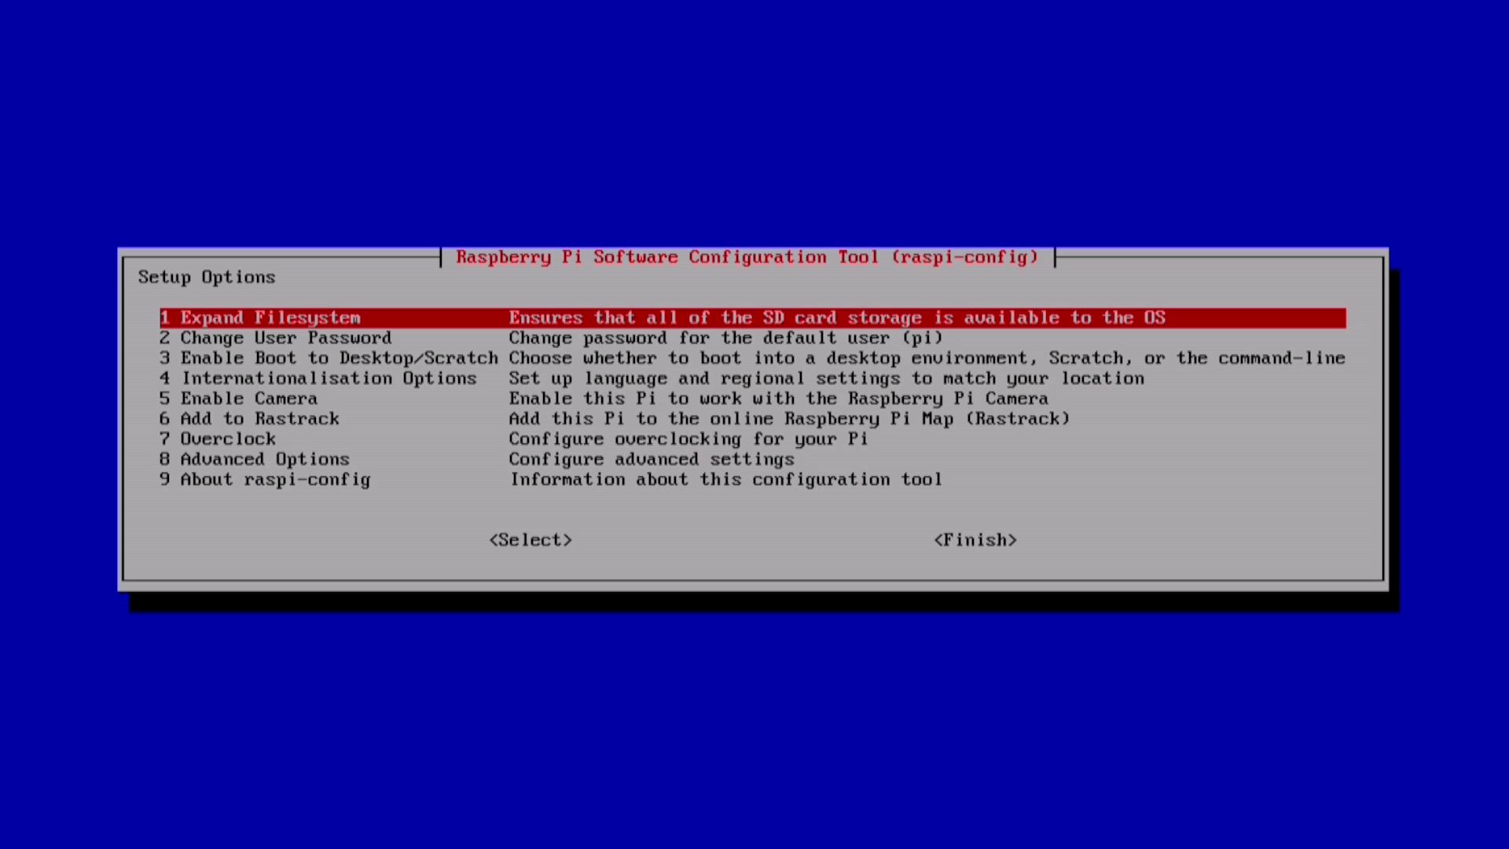
Expand the filesystem in raspi-config so the OS can use all of the SD card storage.
key("Return")
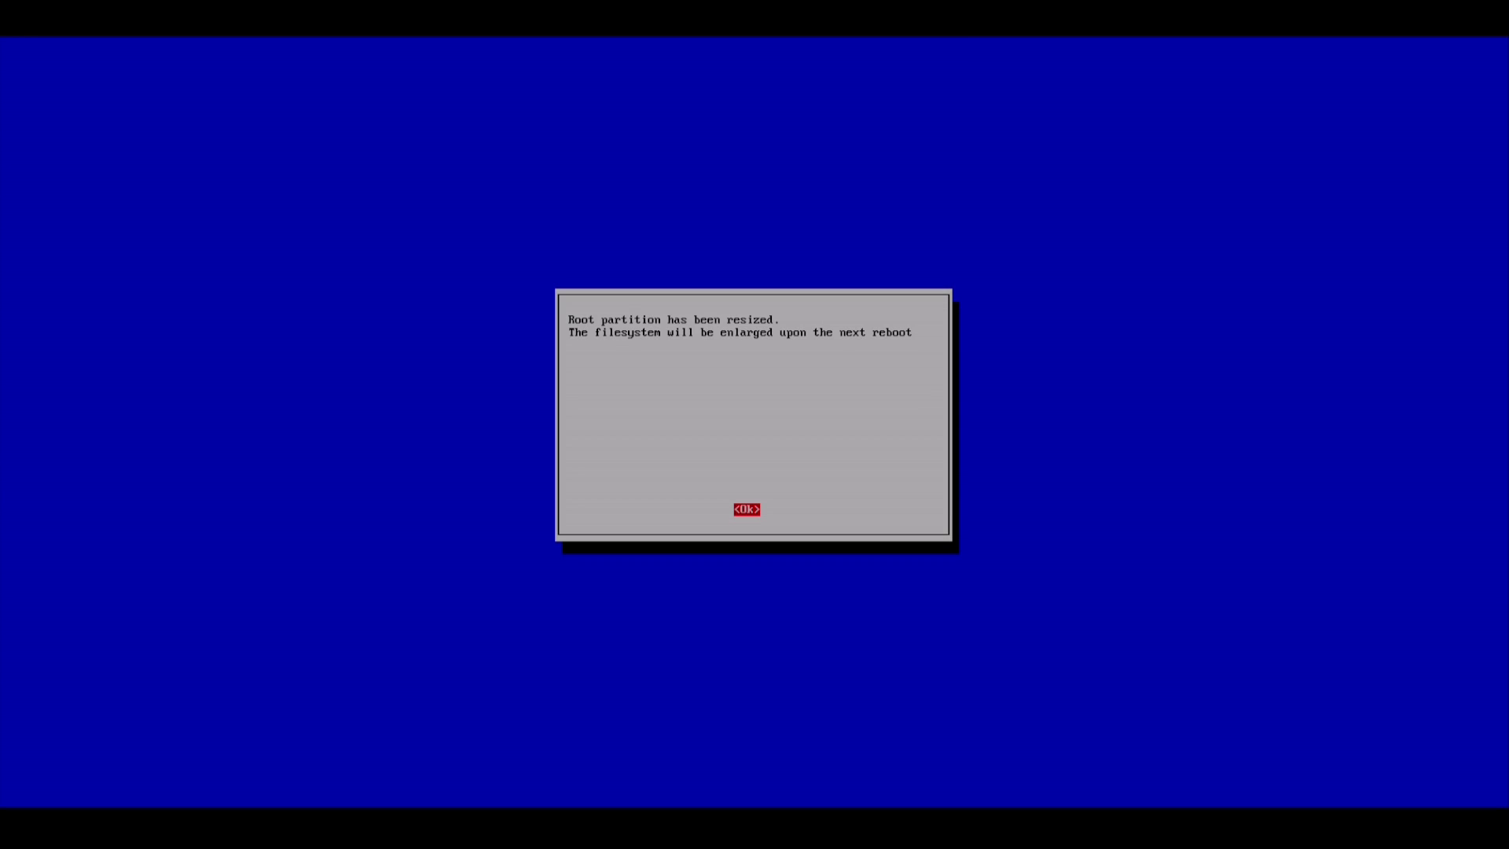
key("Return")
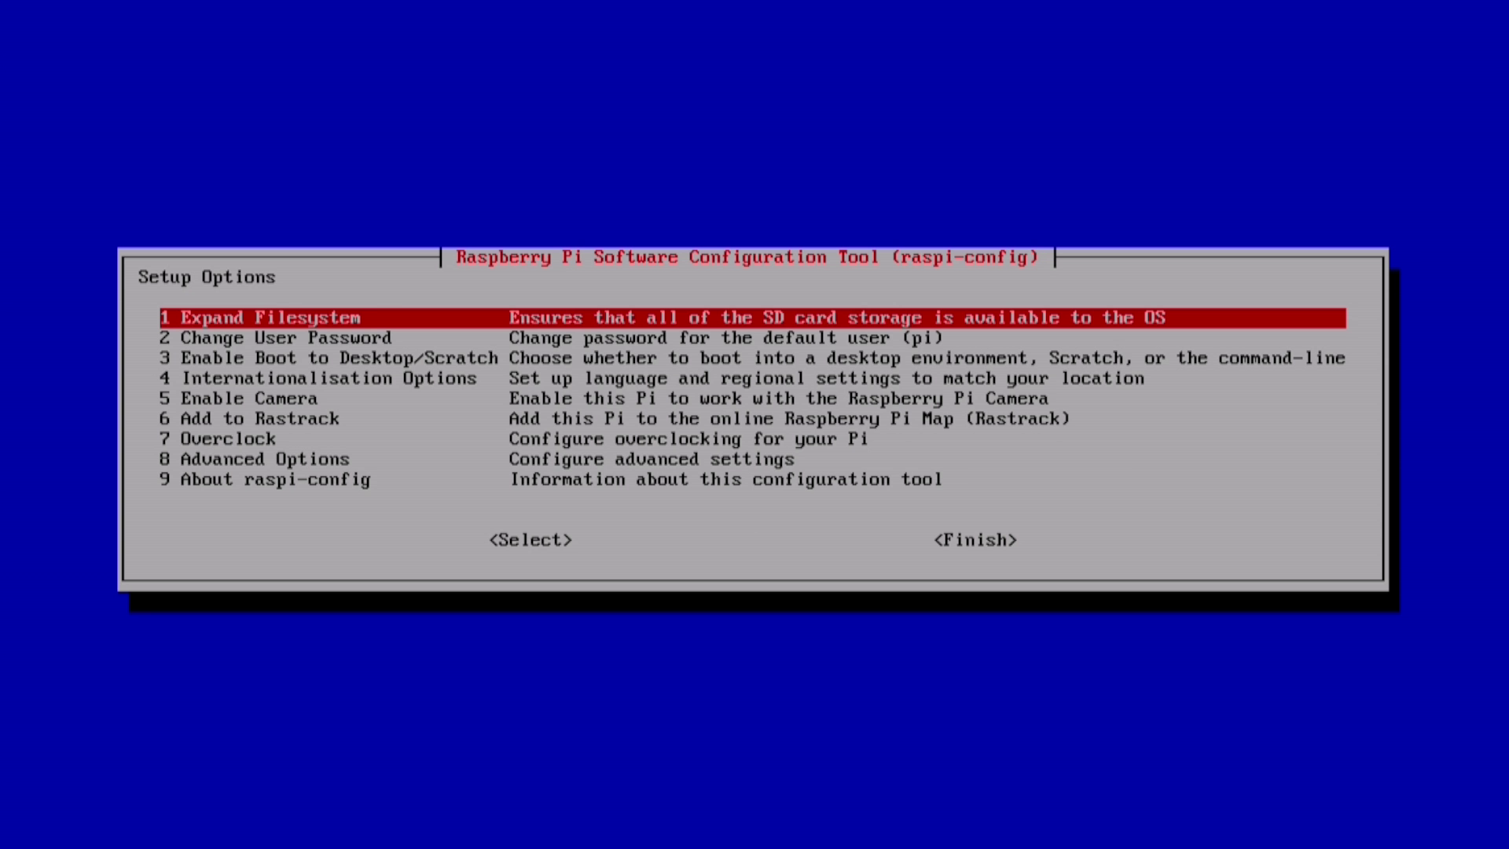
key("Down")
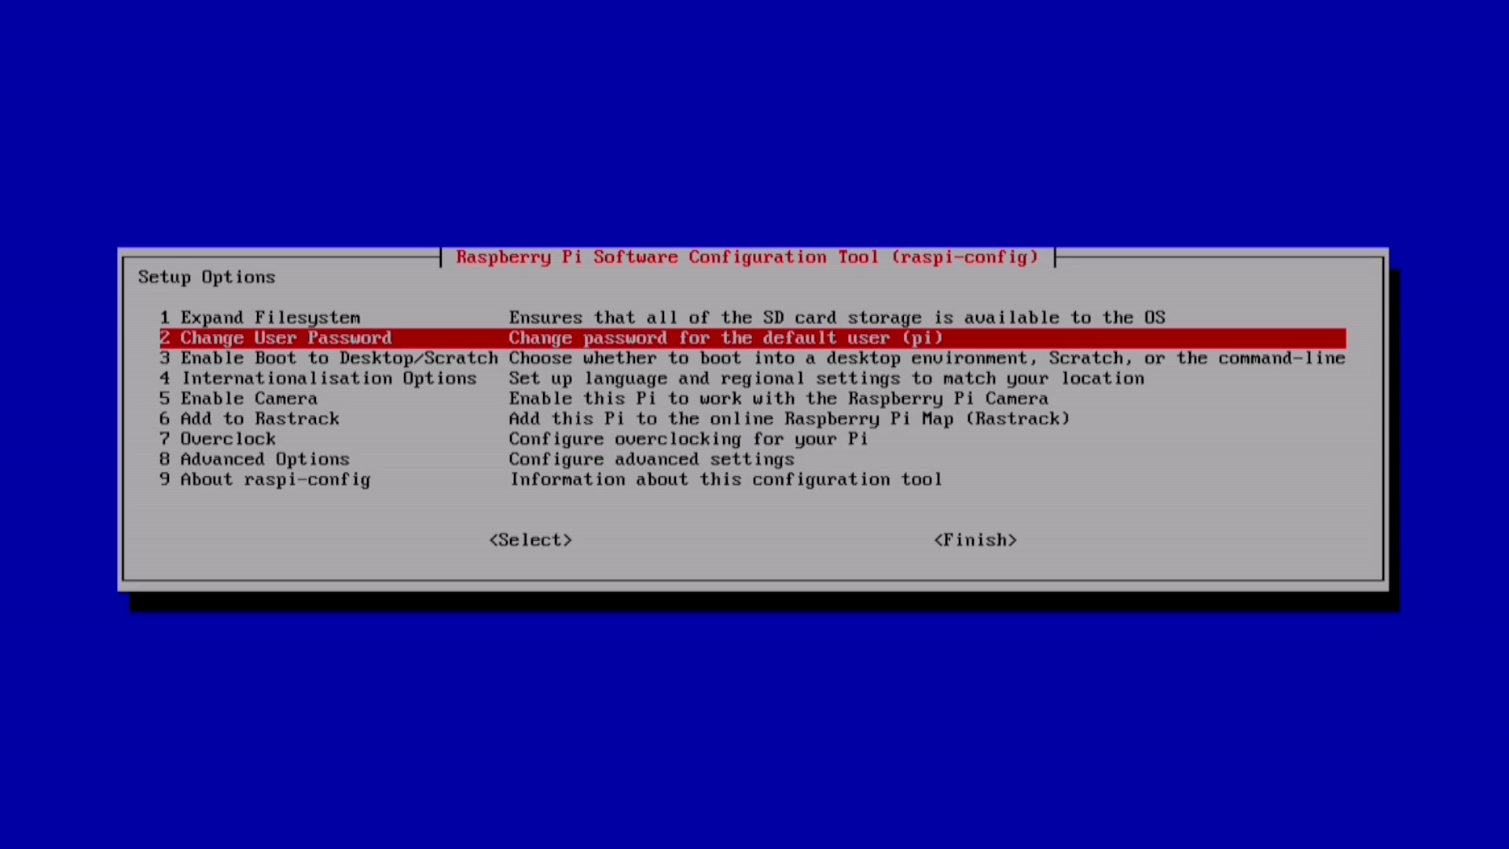
key("Down")
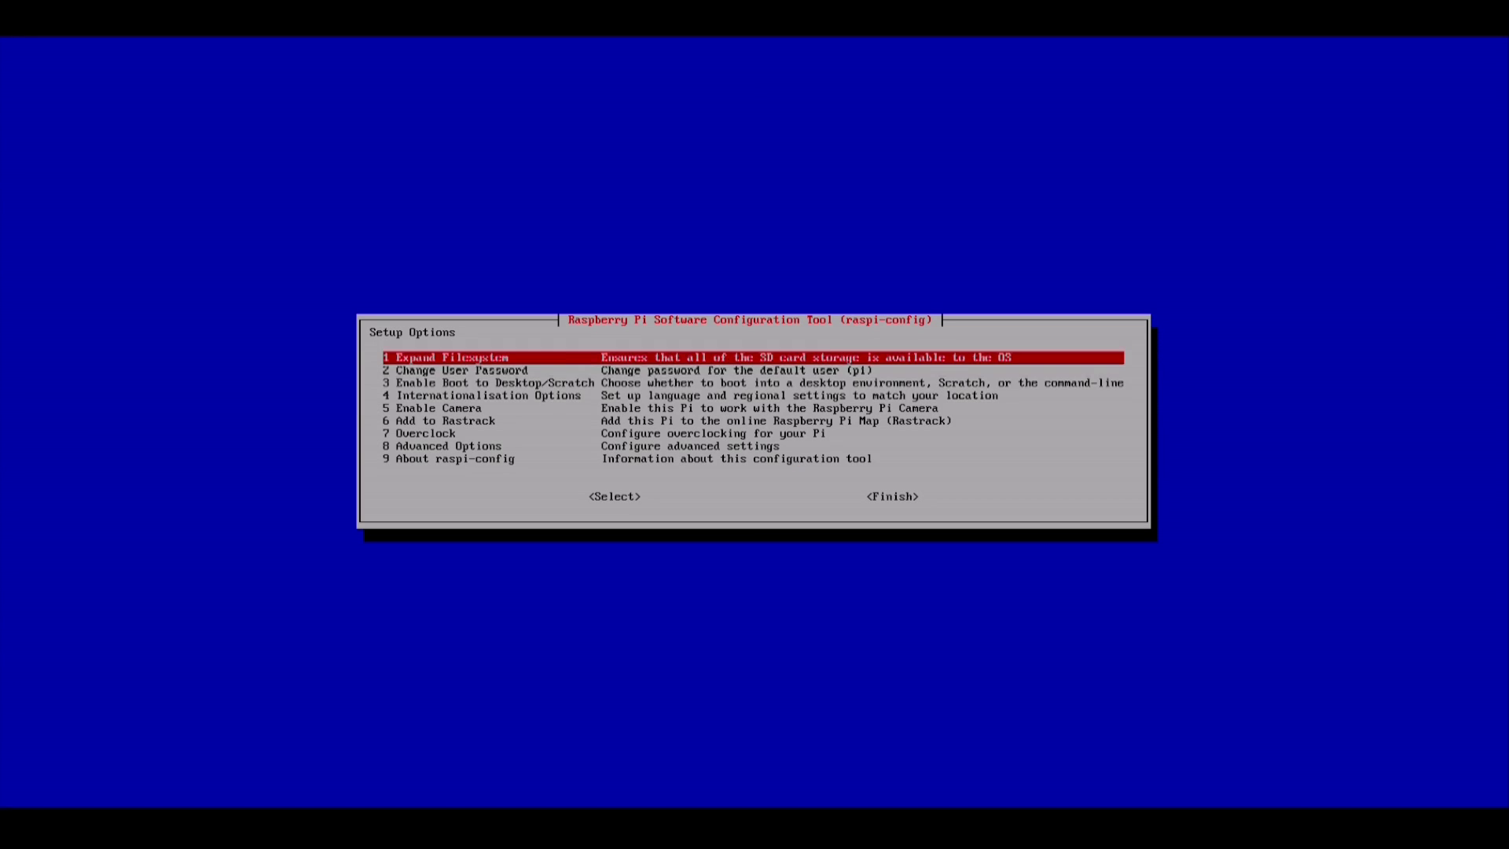
Start changing the keyboard layout in the Internationalisation Options and accept Generic 105-key (Intl) PC as the keyboard model.
key("Down")
key("Down")
key("Down")
key("Return")
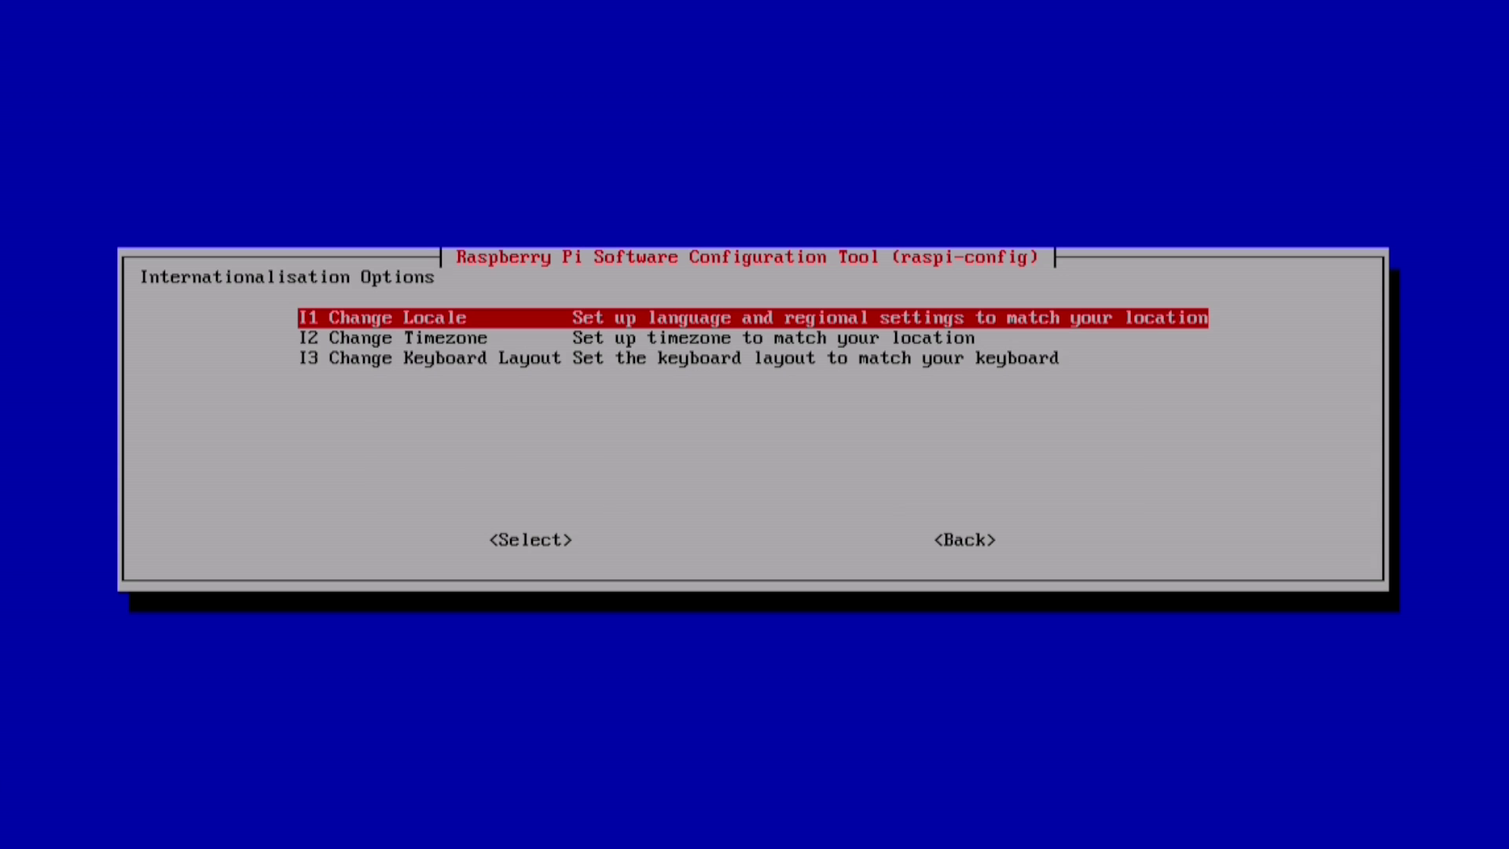
key("Down")
key("Down")
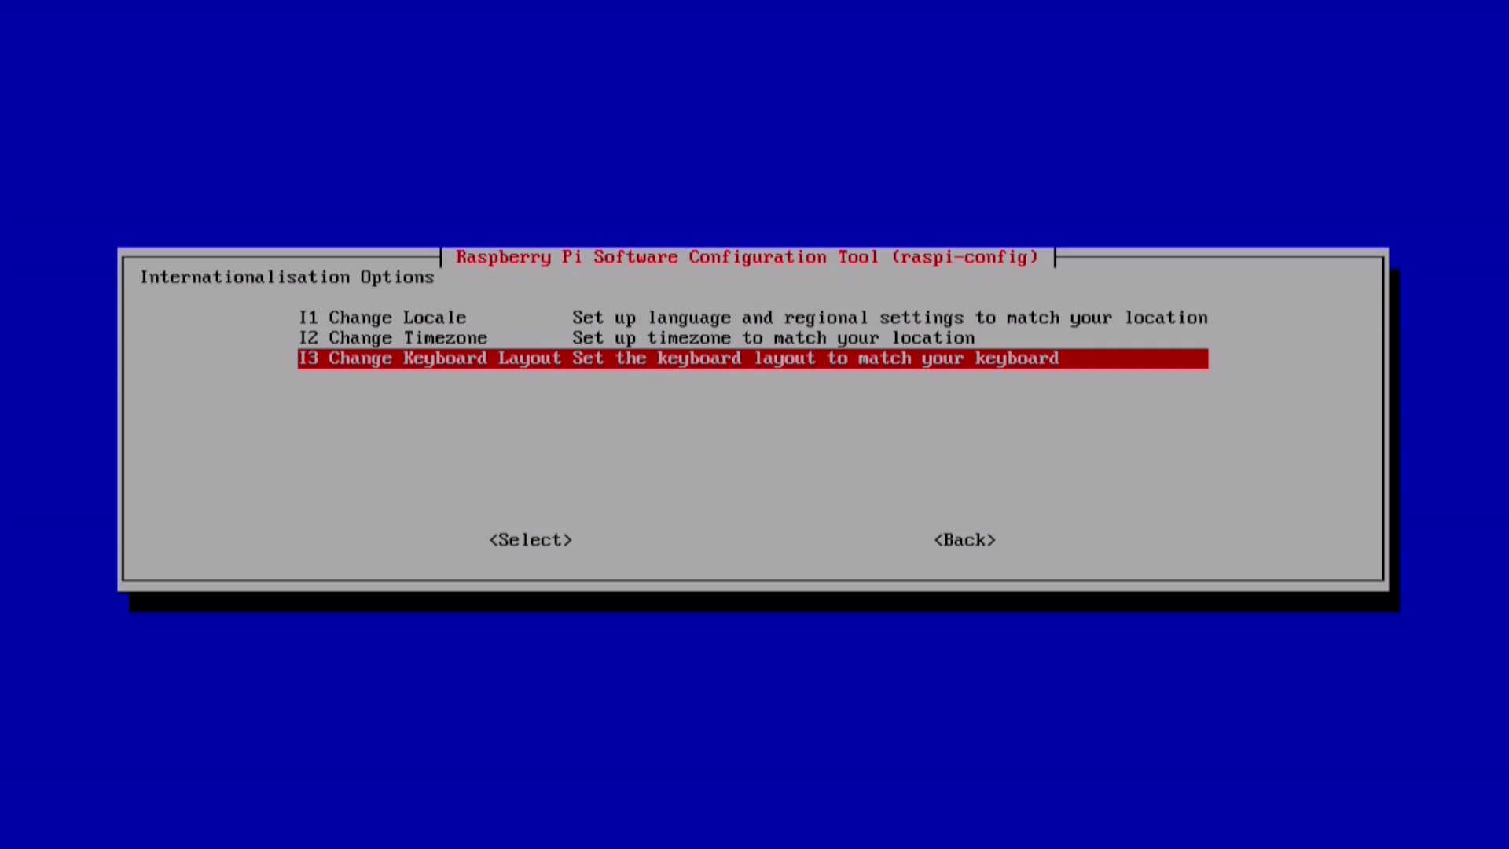
key("Return")
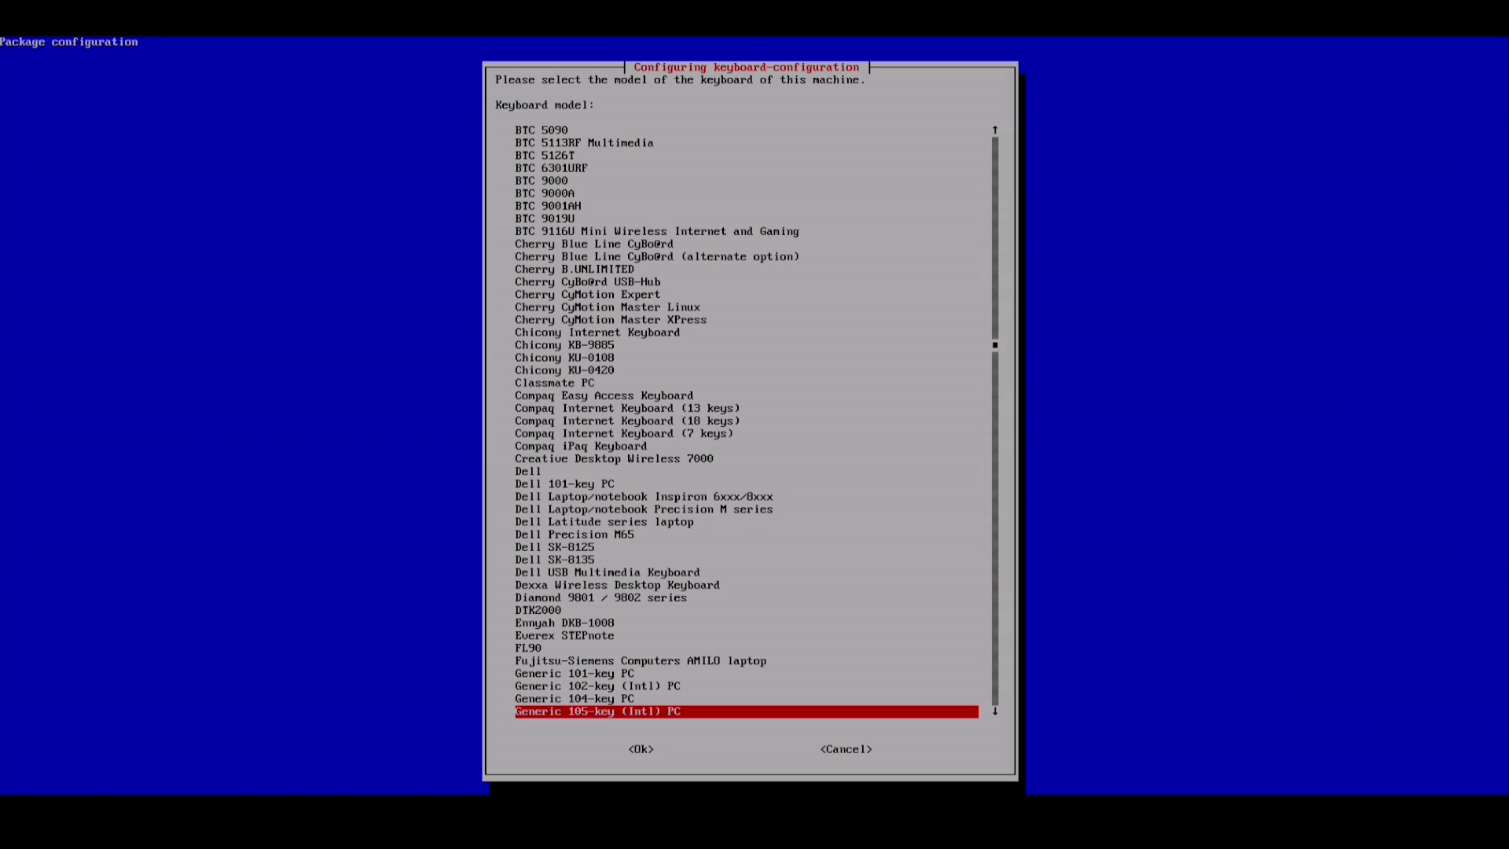
key("Return")
Set the keyboard's country of origin to English (US).
key("Down")
key("Down")
key("Down")
key("Down")
key("Down")
key("Down")
key("Down")
key("Down")
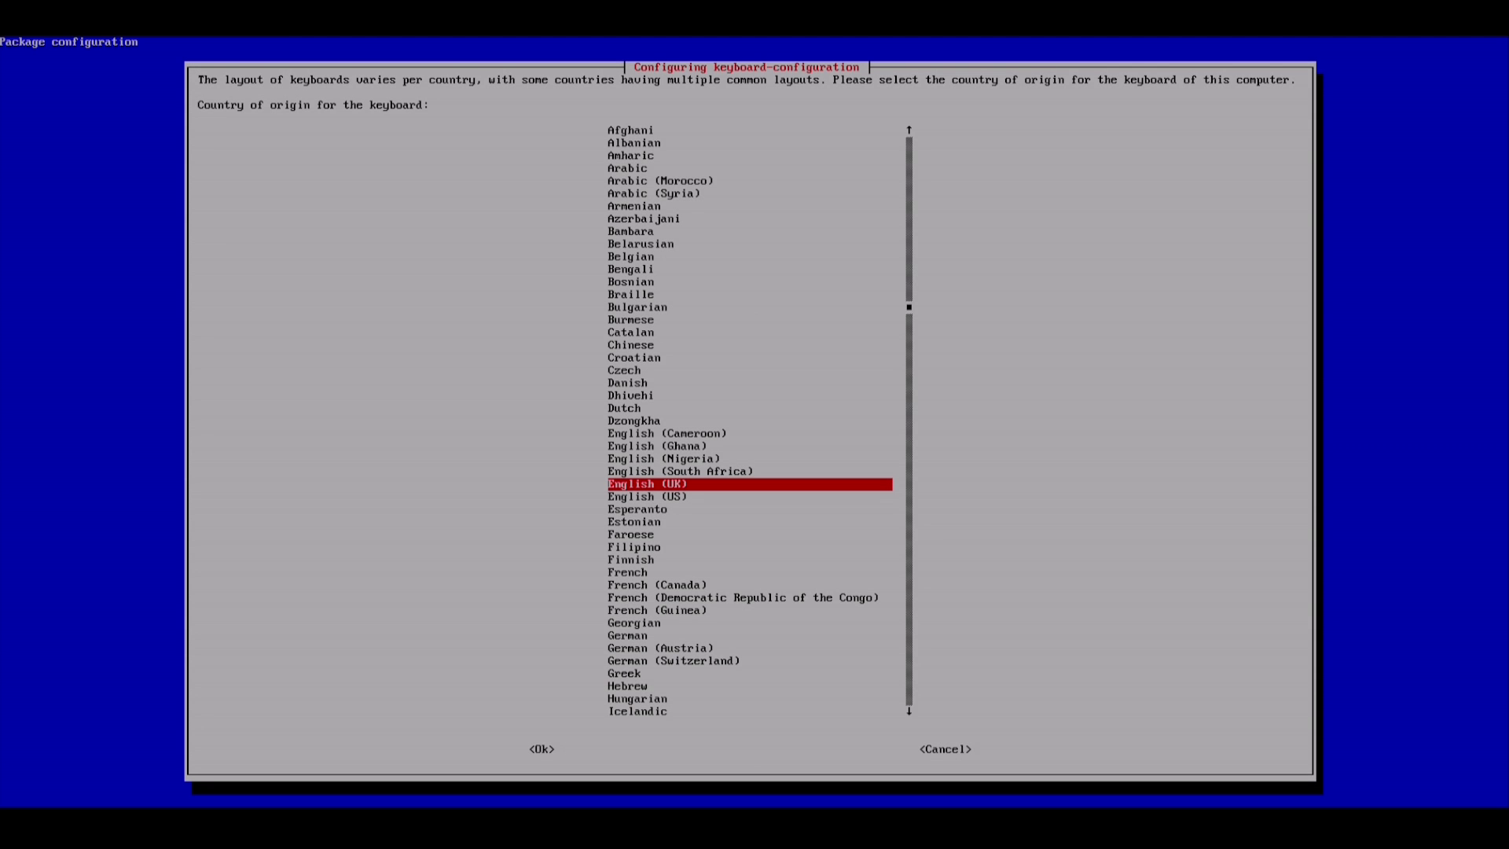
key("Down")
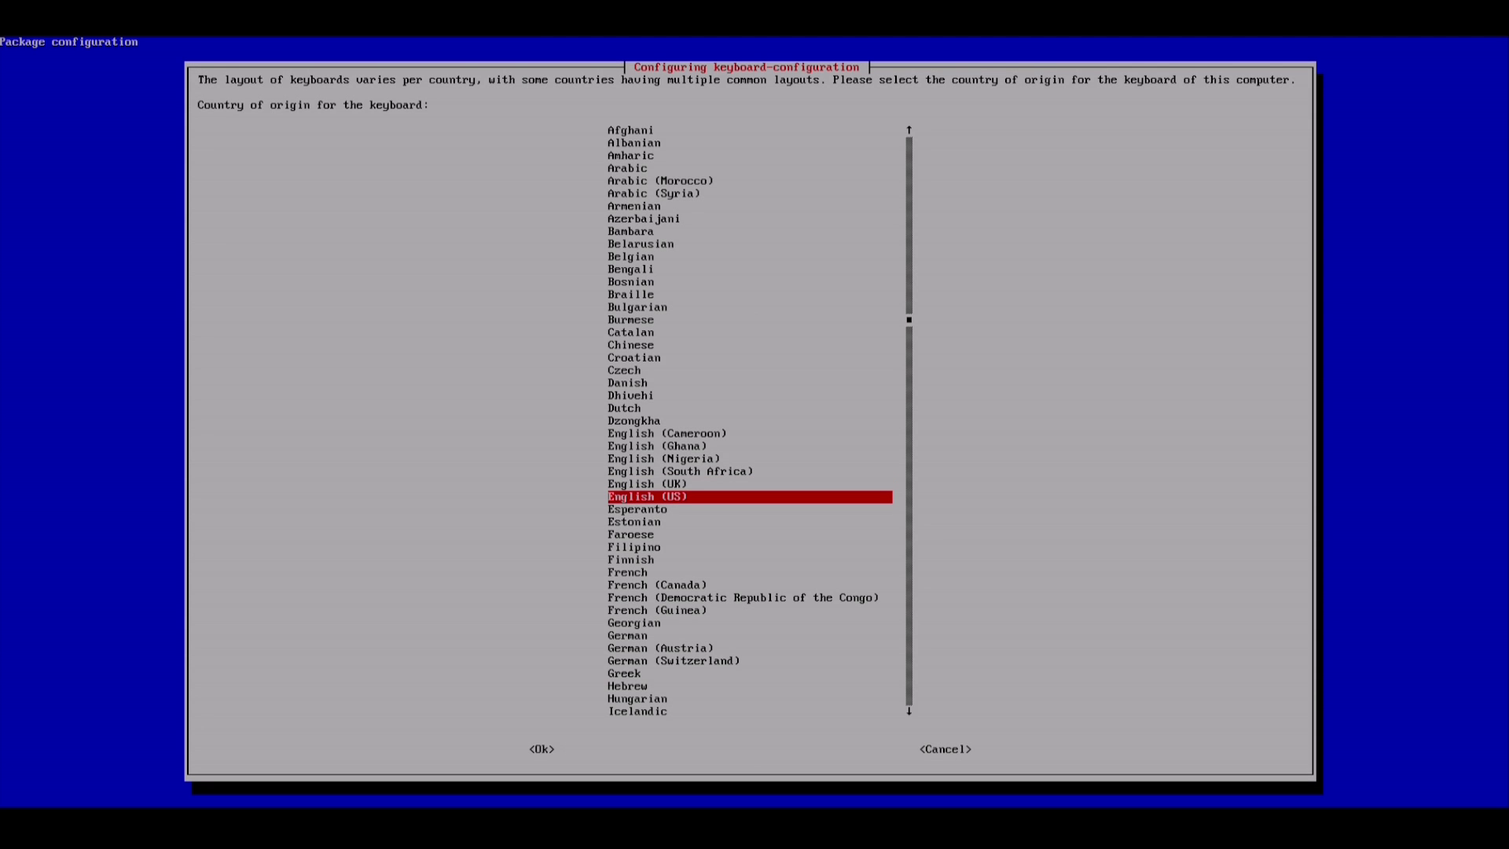
key("Return")
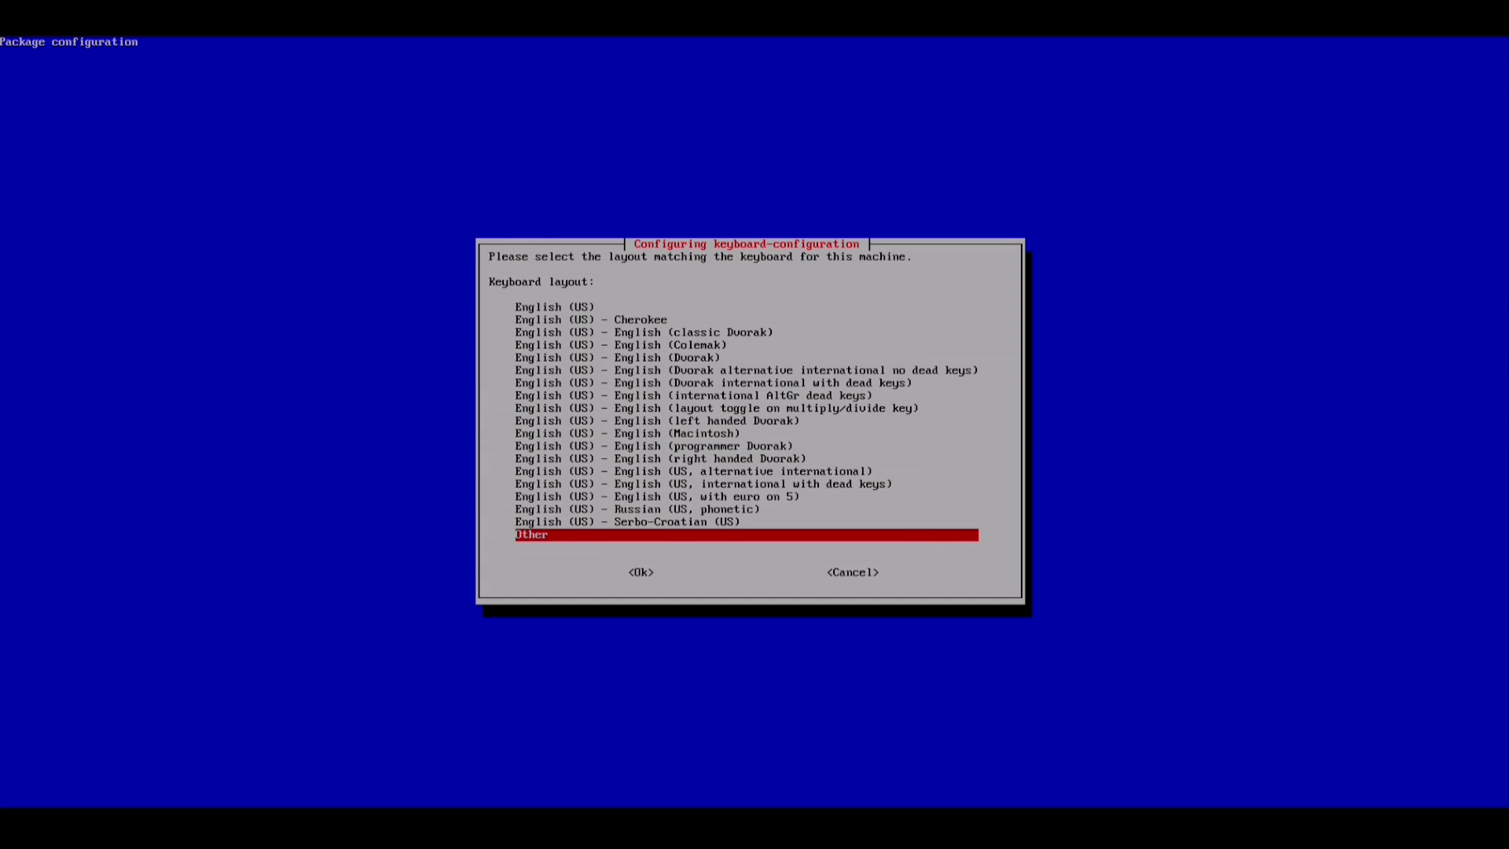
Choose the plain English (US) keyboard layout.
key("Up")
key("Up")
key("Up")
key("Up")
key("Up")
key("Up")
key("Up")
key("Up")
key("Up")
key("Up")
key("Up")
key("Up")
key("Up")
key("Up")
key("Up")
key("Up")
key("Up")
key("Up")
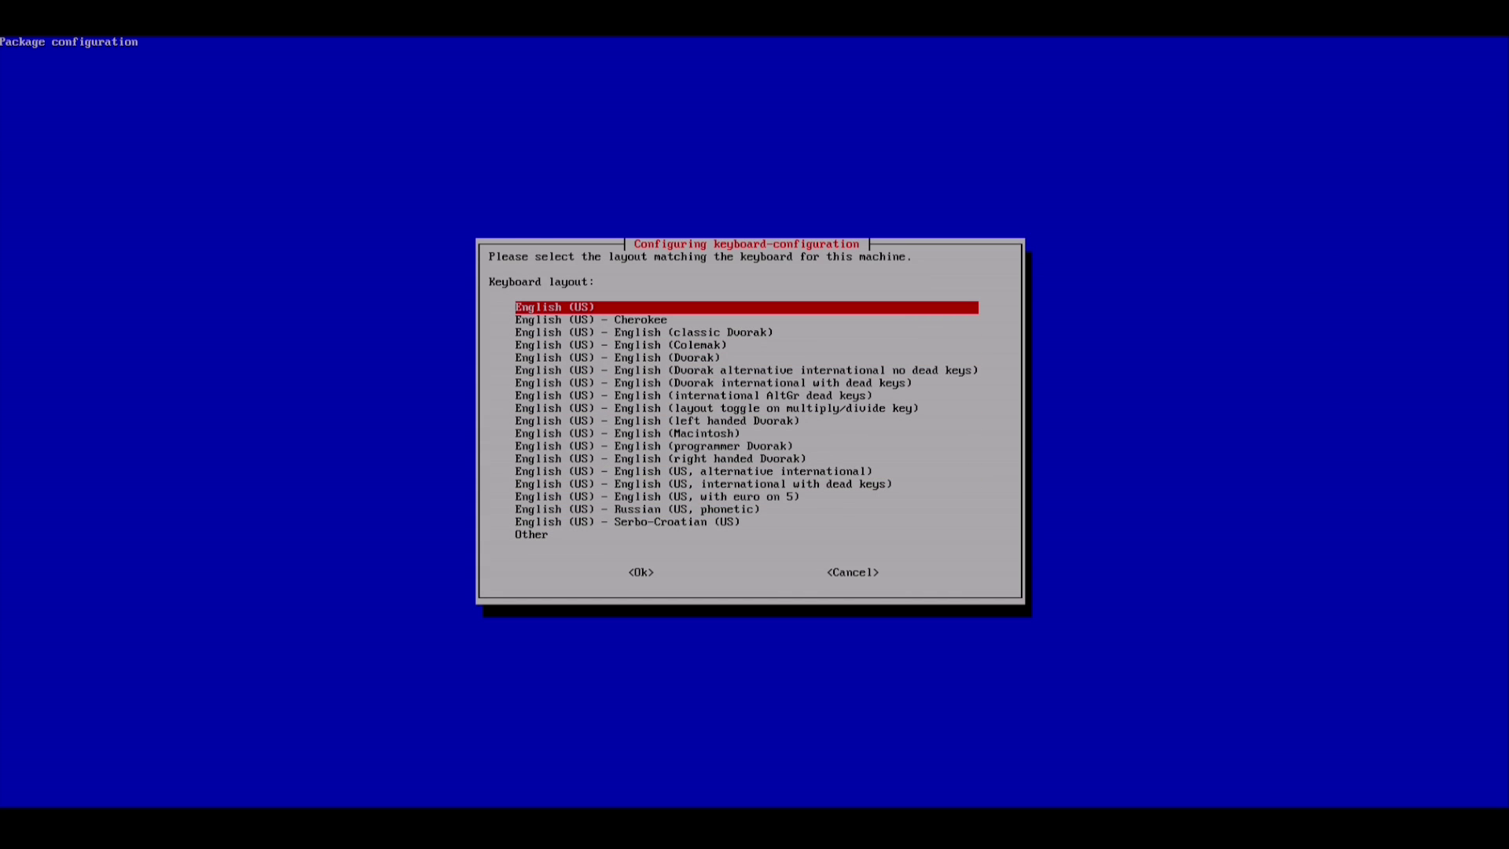
key("Return")
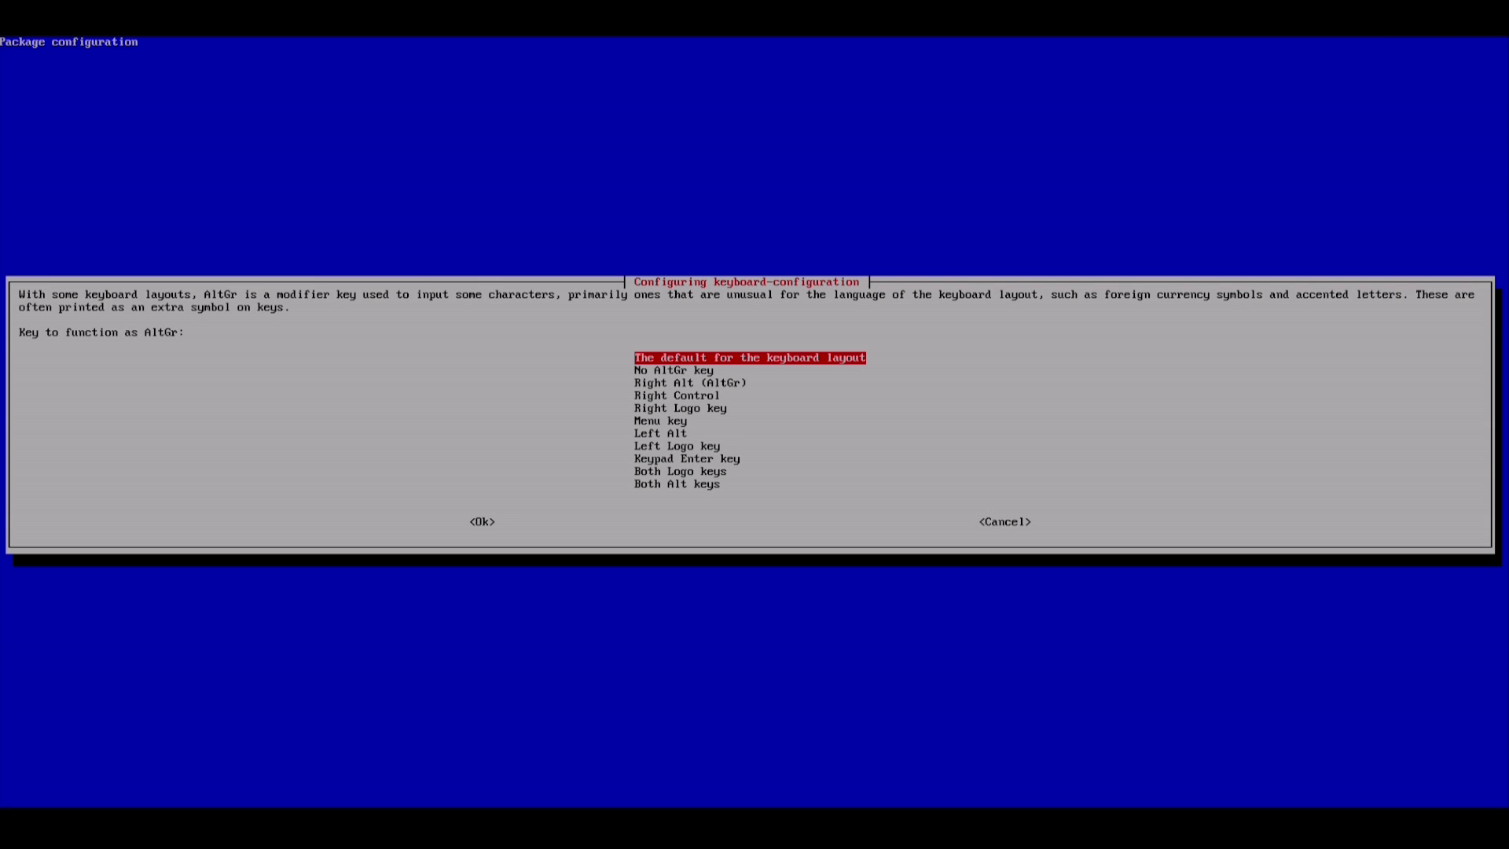
Accept the layout's default AltGr key, no compose key, and no Control+Alt+Backspace termination of the X server.
key("Return")
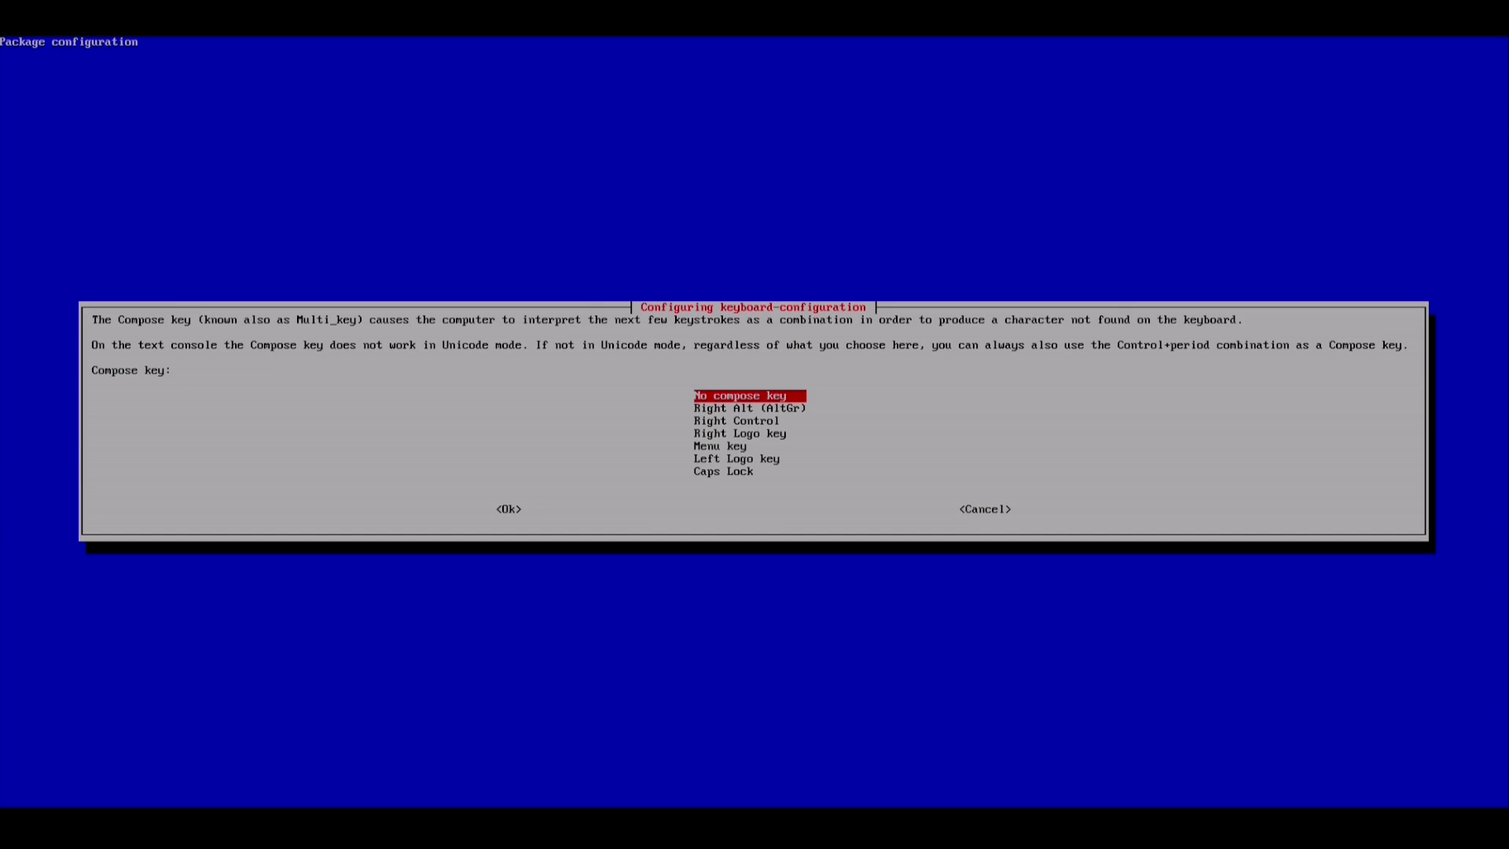
key("Return")
key("Return")
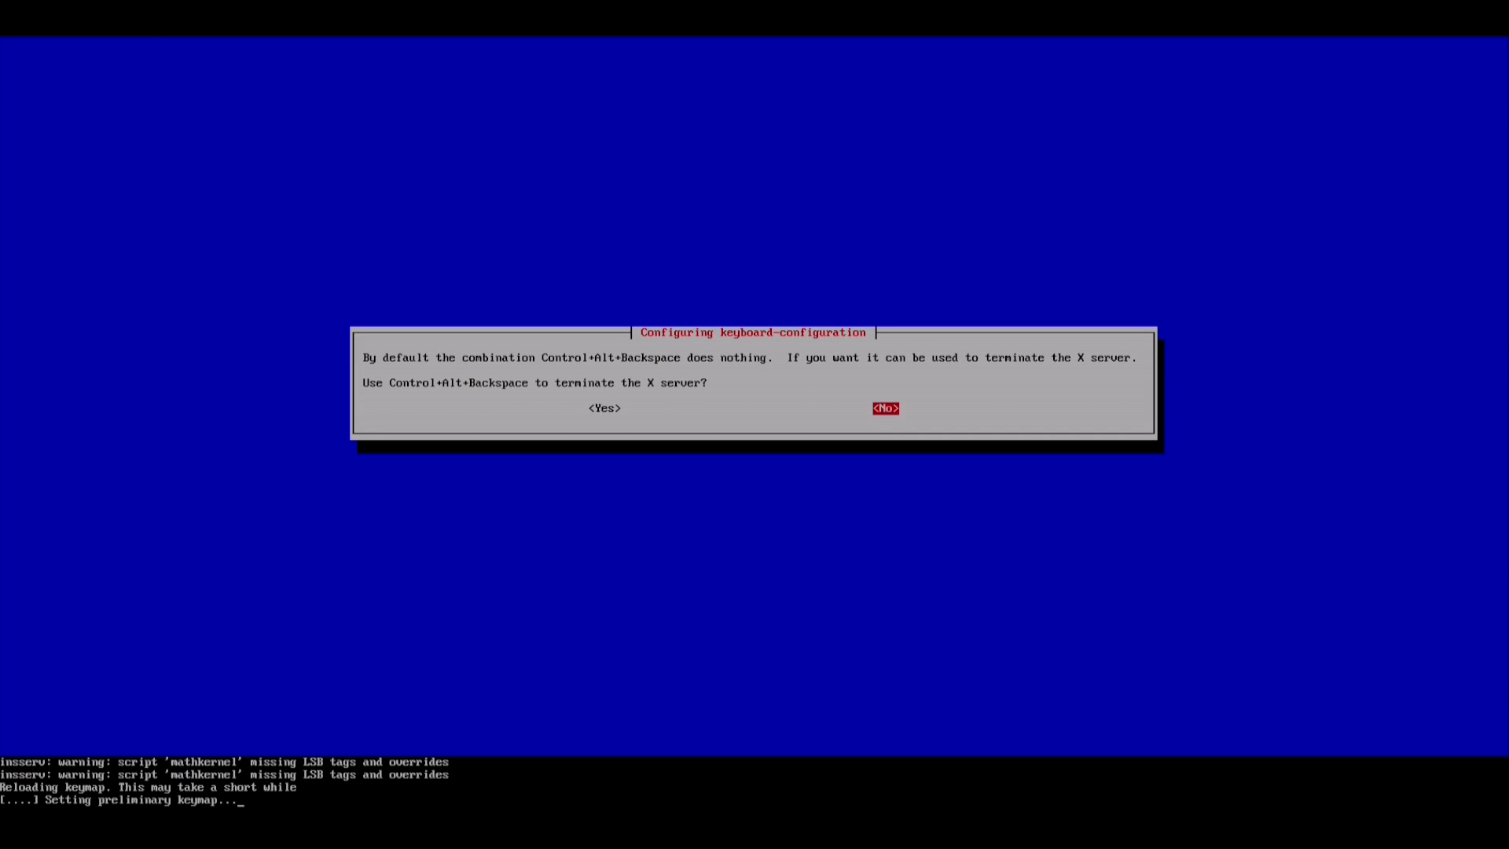
Look through the remaining setup options, then finish raspi-config and reboot the Raspberry Pi.
key("Down")
key("Down")
key("Down")
key("Down")
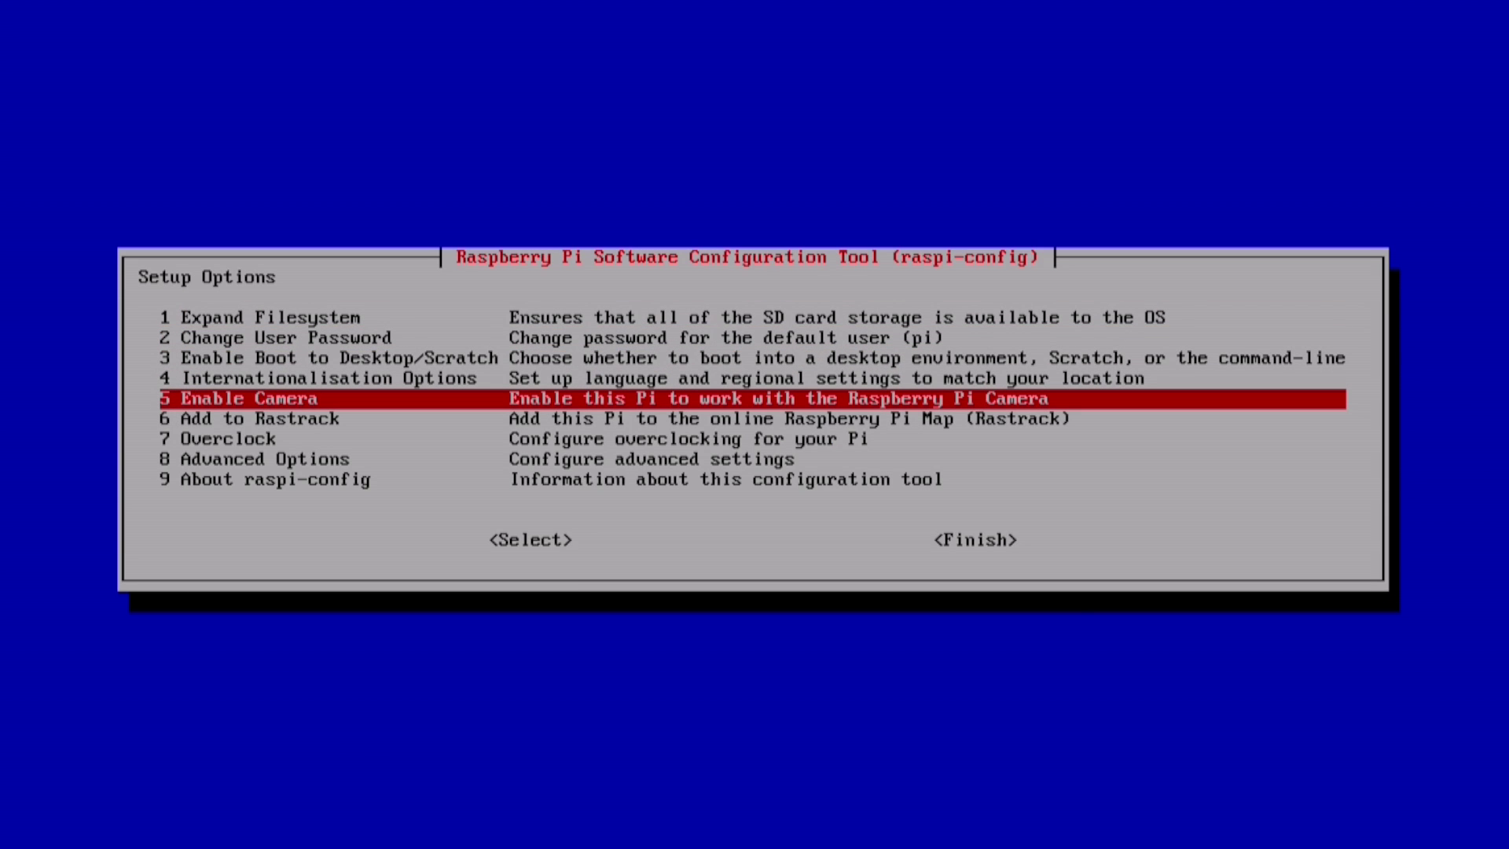
key("Down")
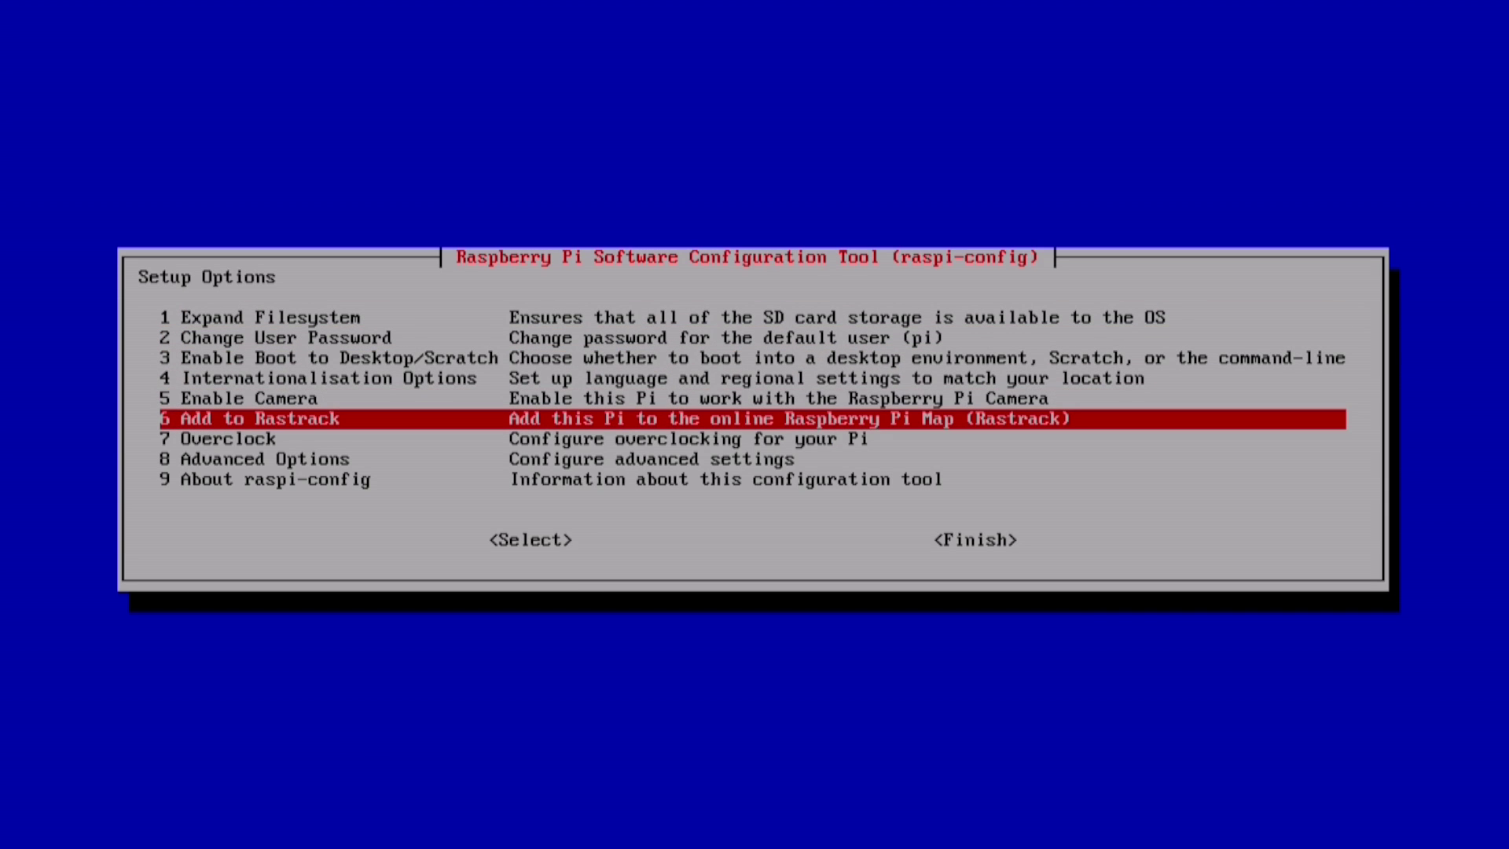
key("Down")
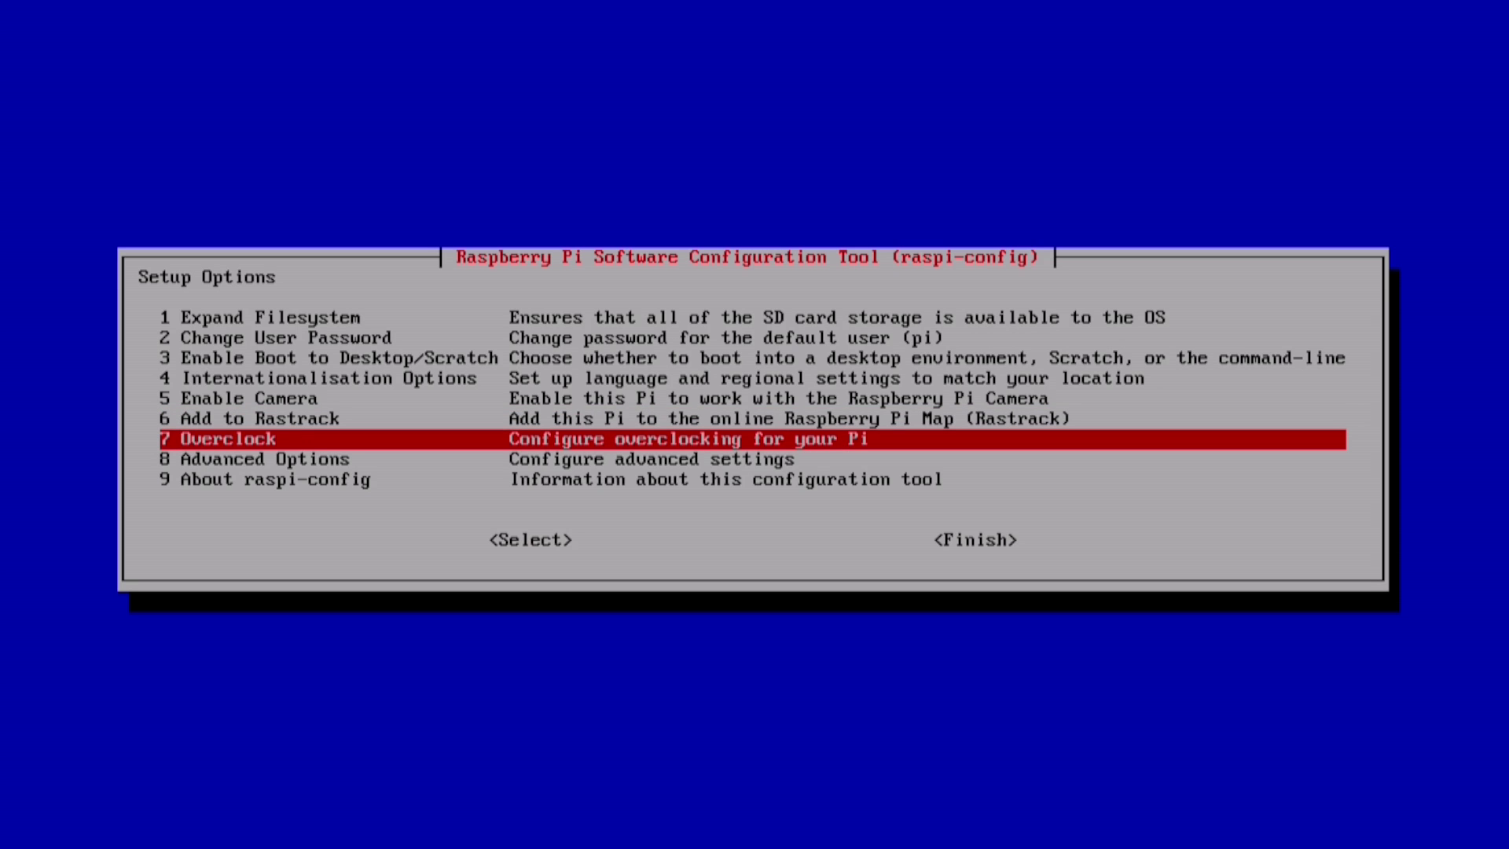
key("Down")
key("Down")
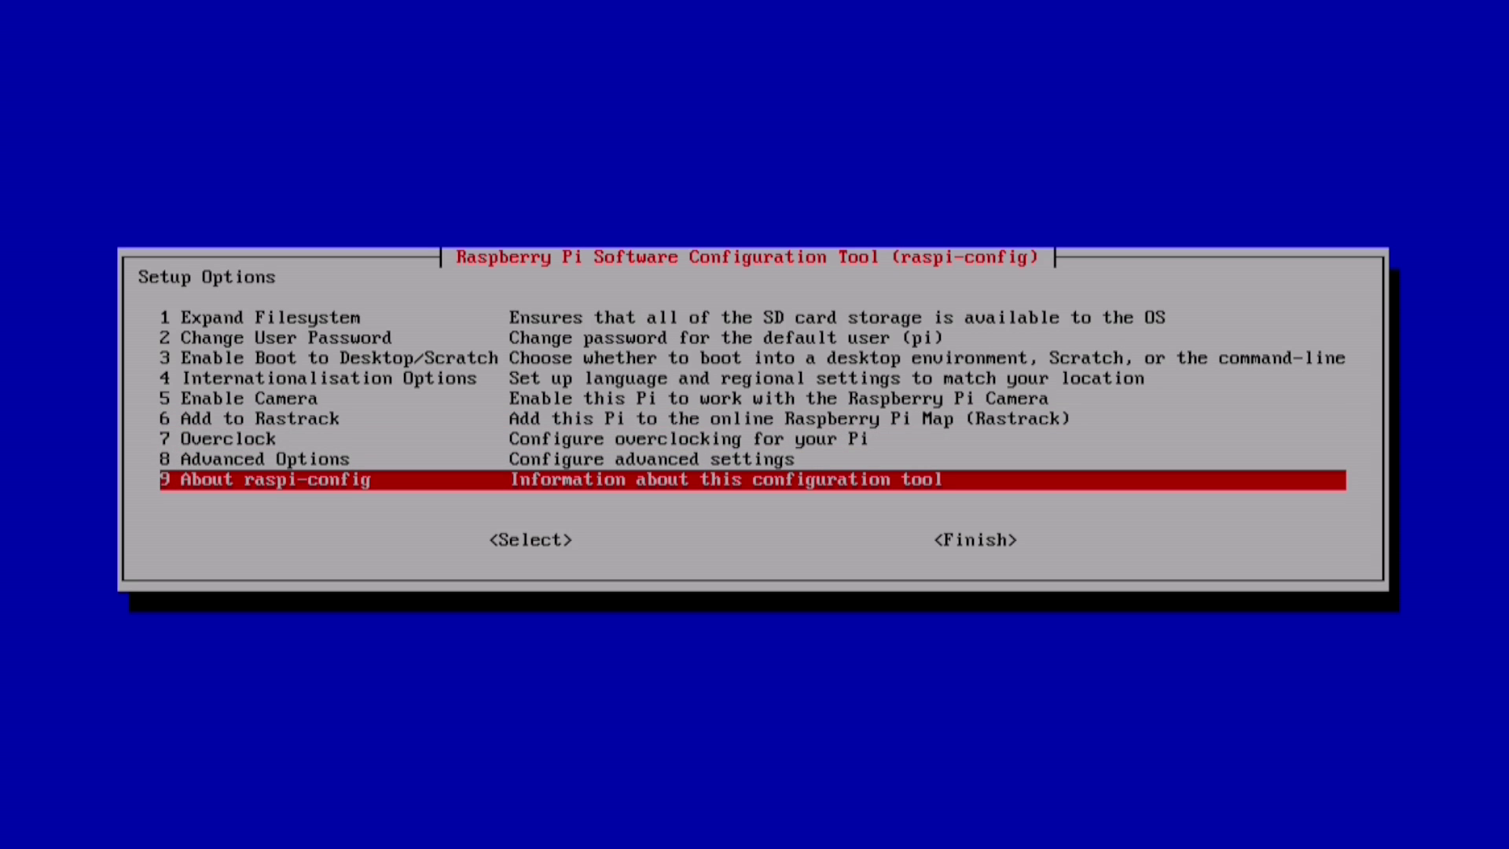
key("Tab")
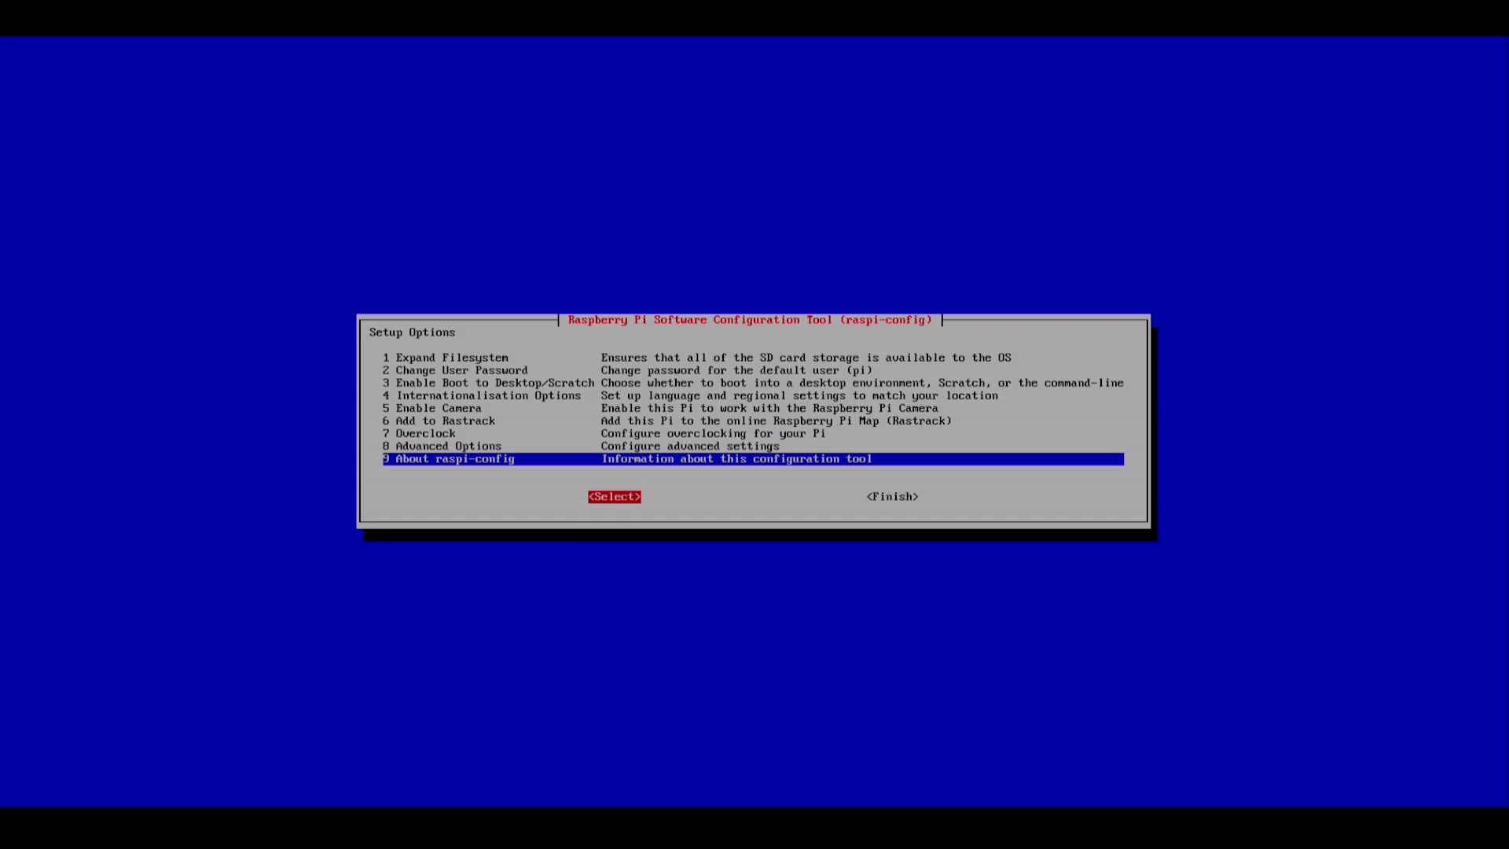
key("Tab")
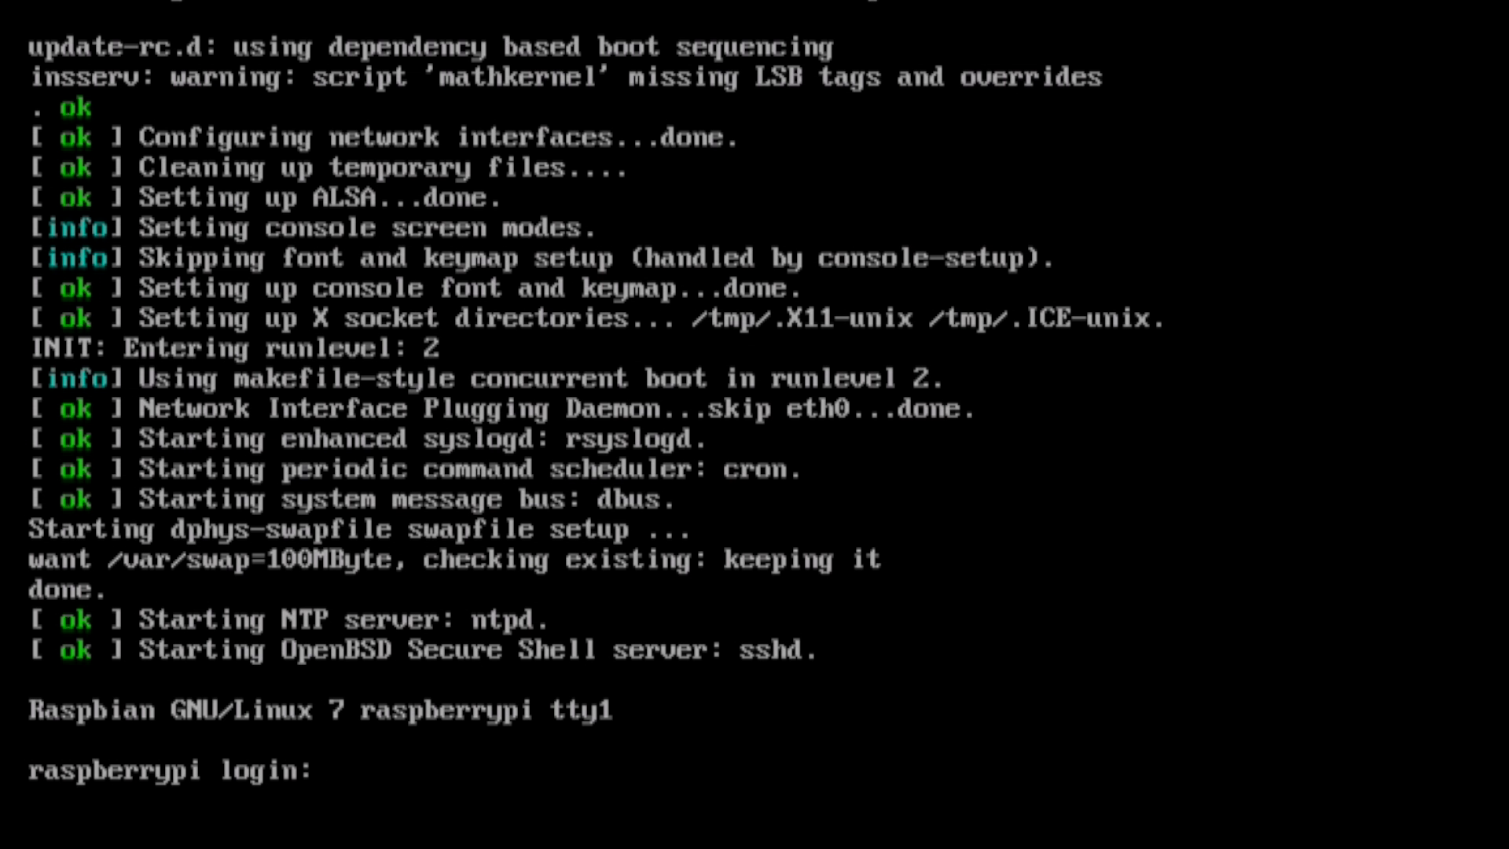
Log in as pi with the account password and launch the graphical desktop with startx.
type("pi")
key("Return")
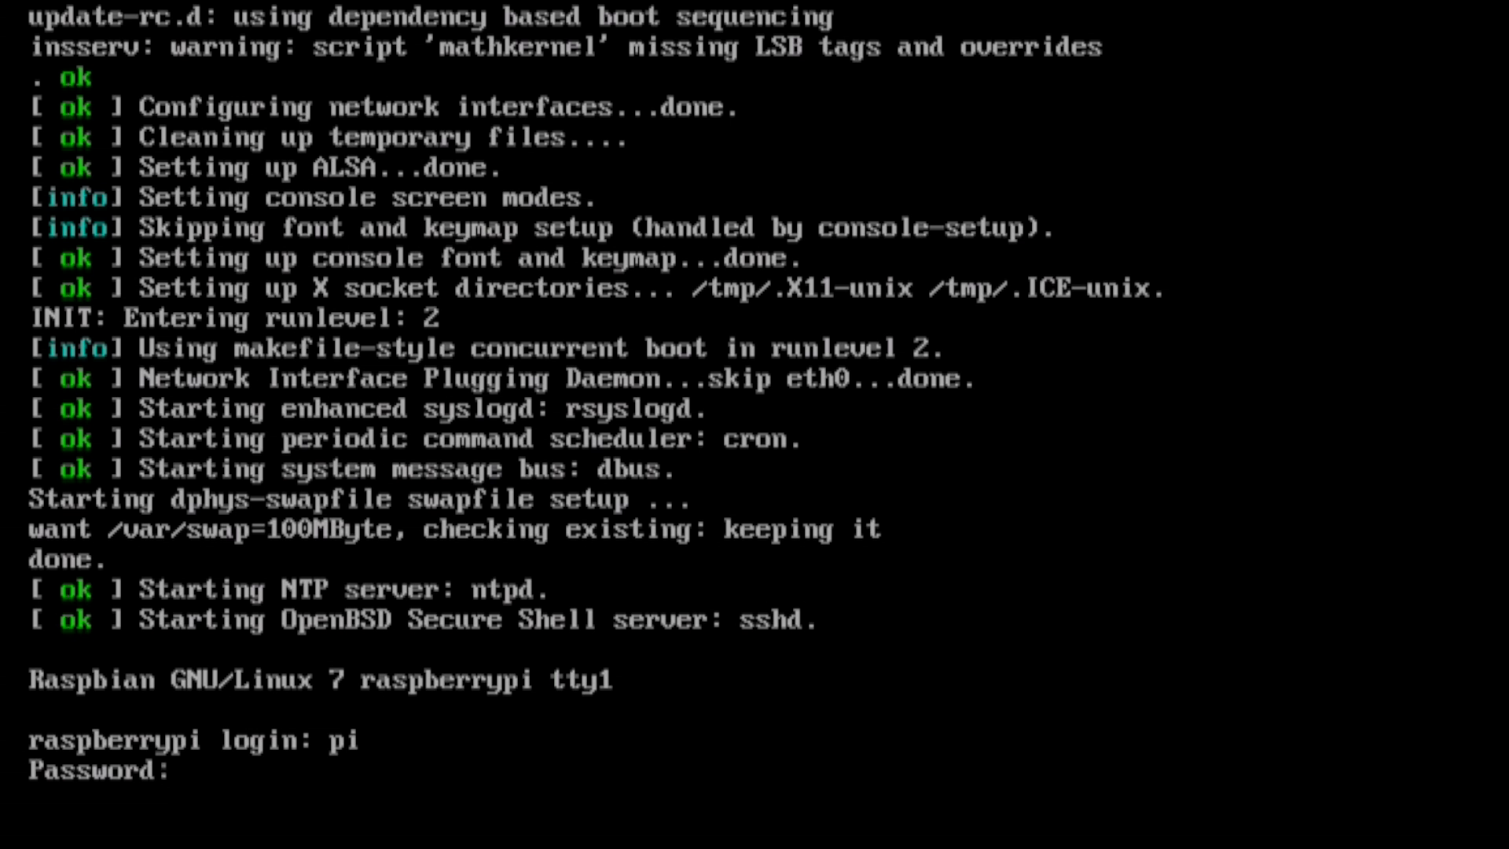
key("Return")
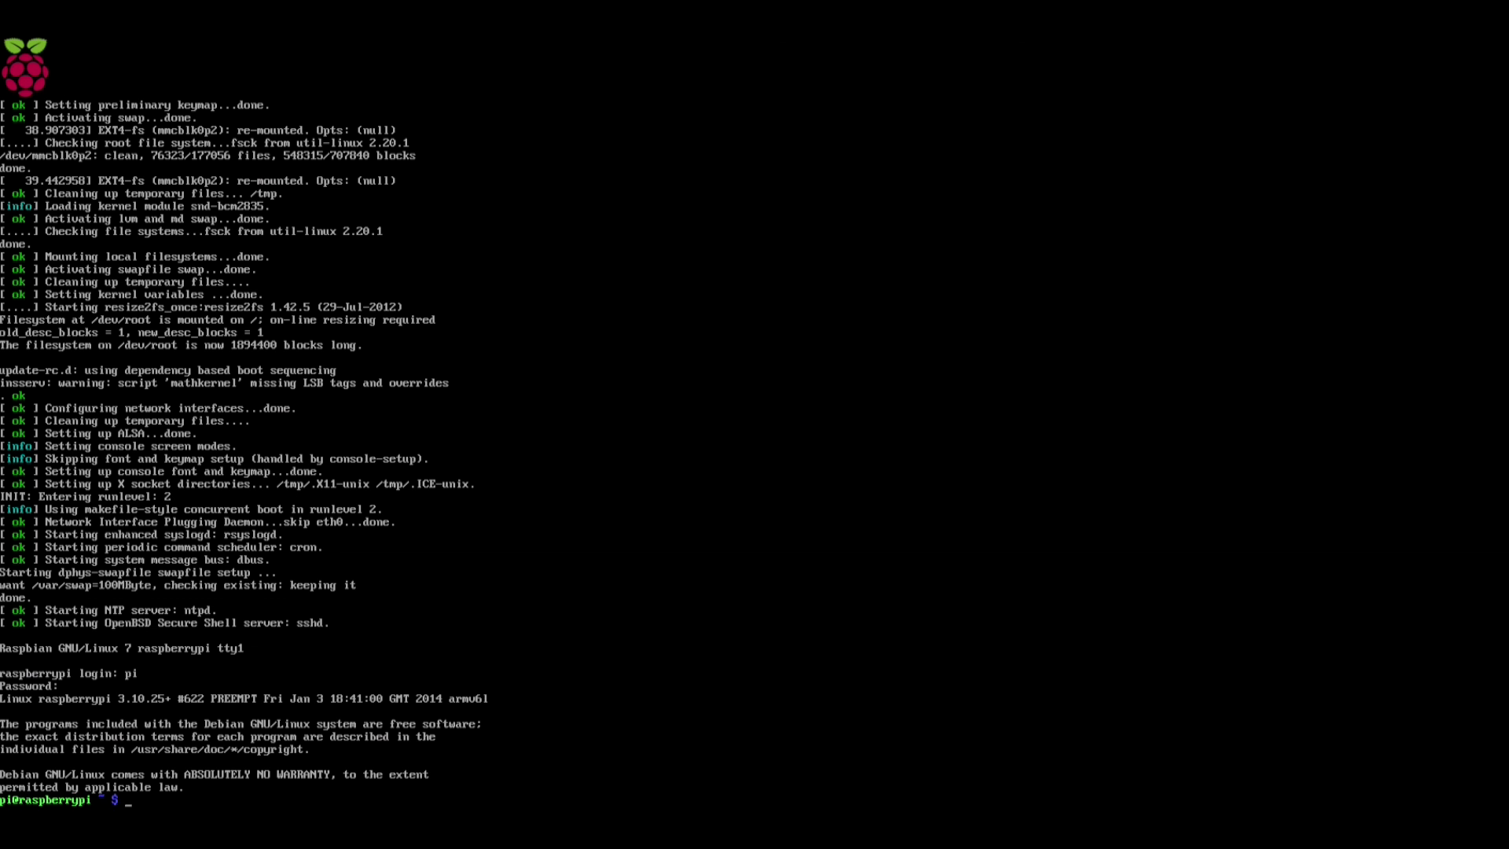
type("startx")
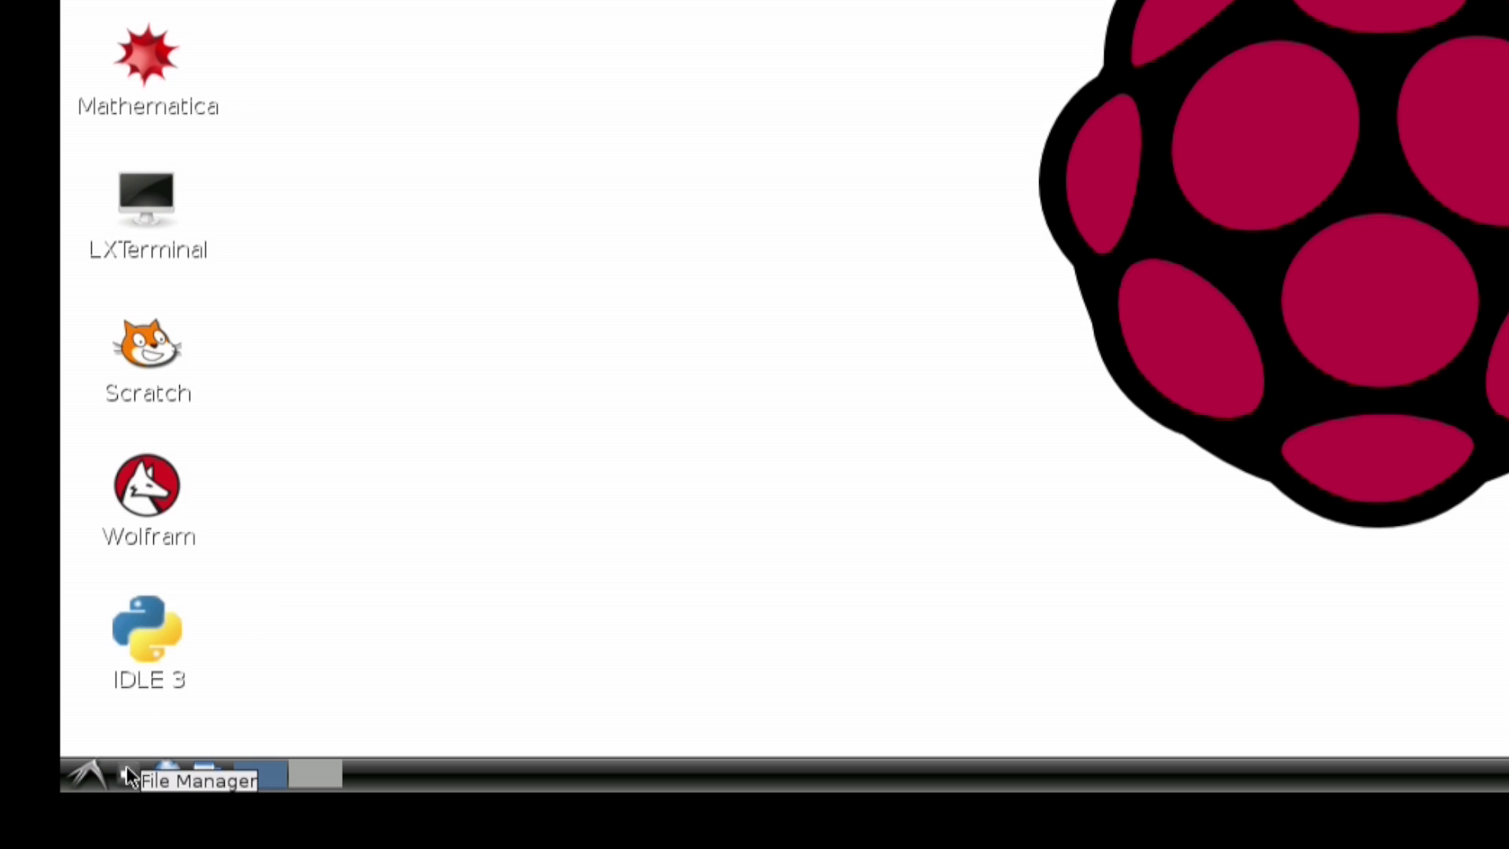
Open the File Manager and create a blank file named blinky.py in /home/pi.
left_click(126, 765)
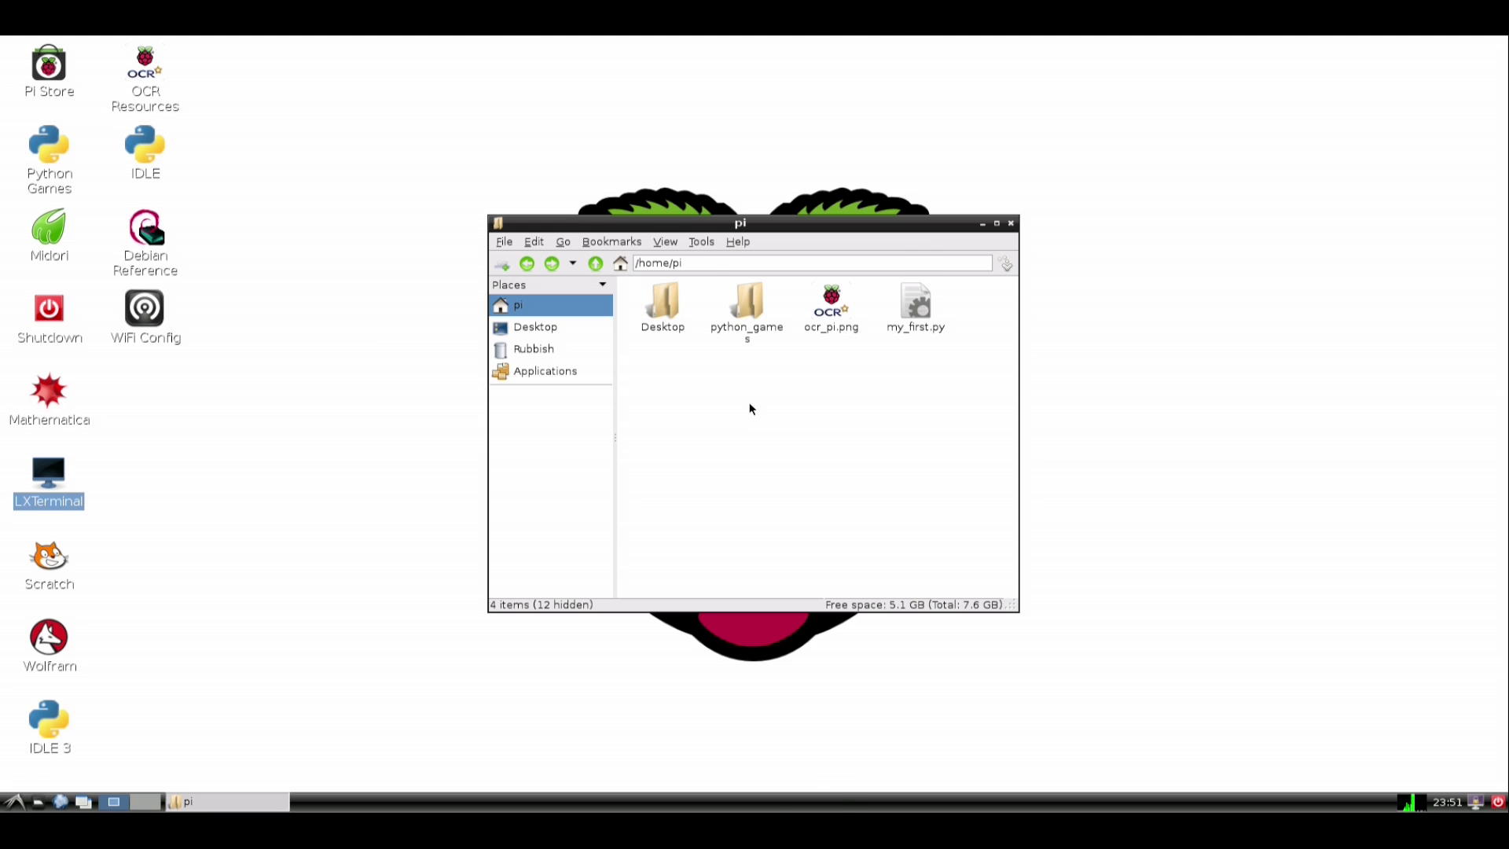
right_click(749, 406)
mouse_move(751, 407)
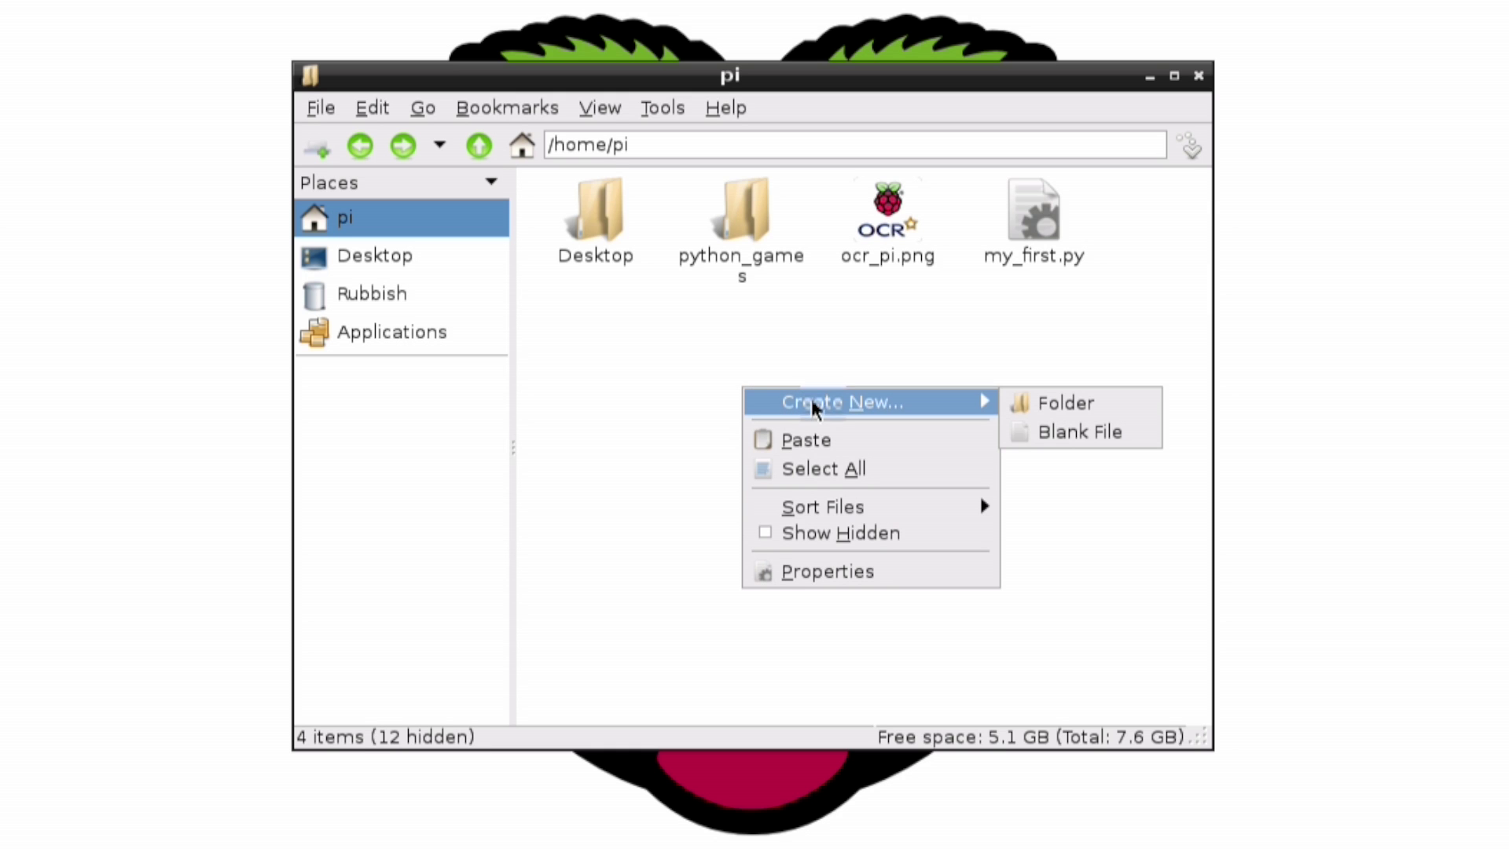
left_click(1079, 431)
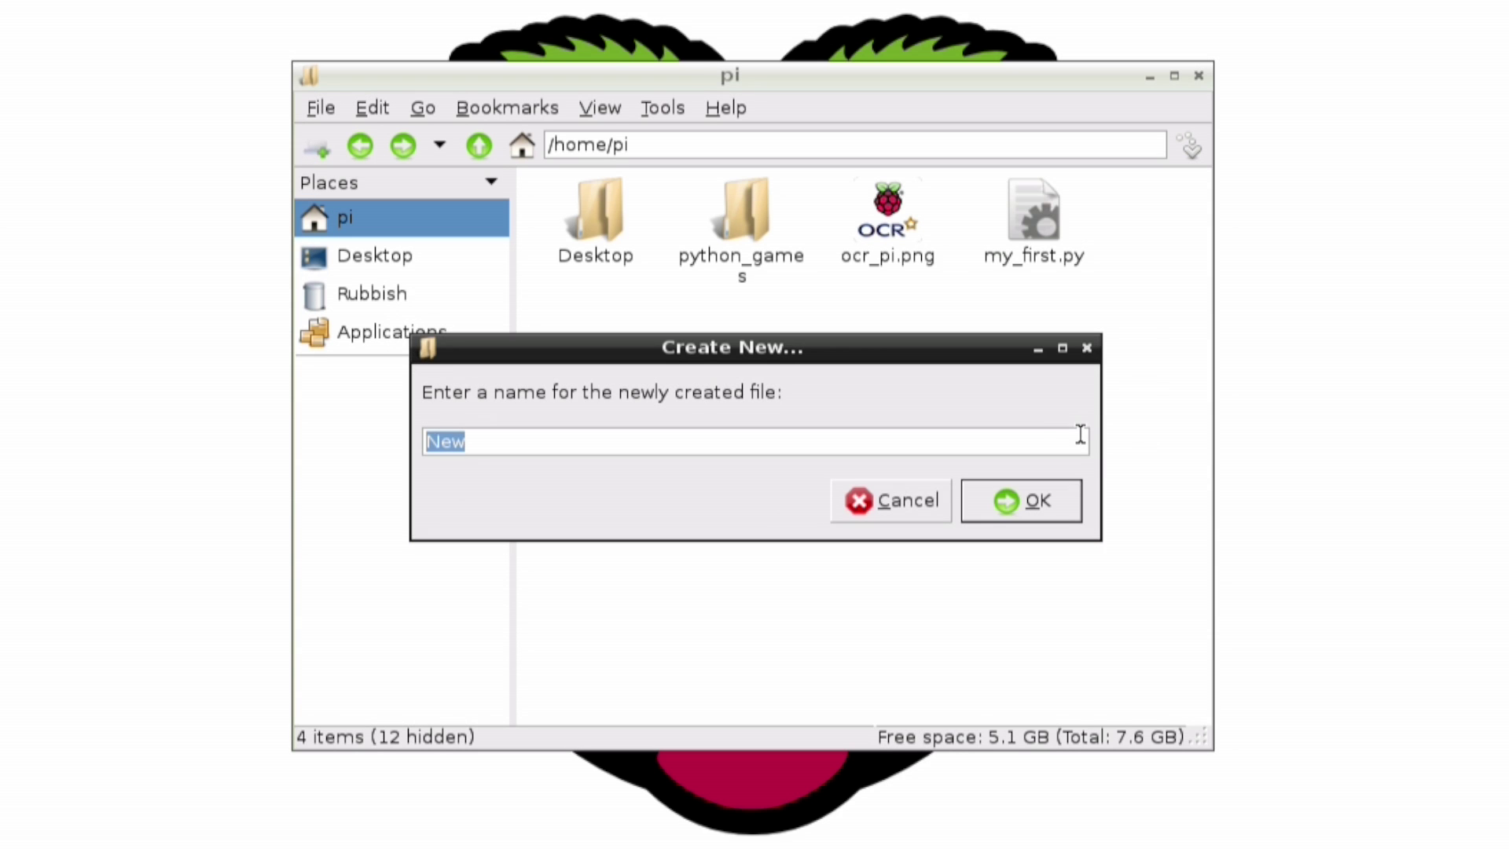
type("blinky.py")
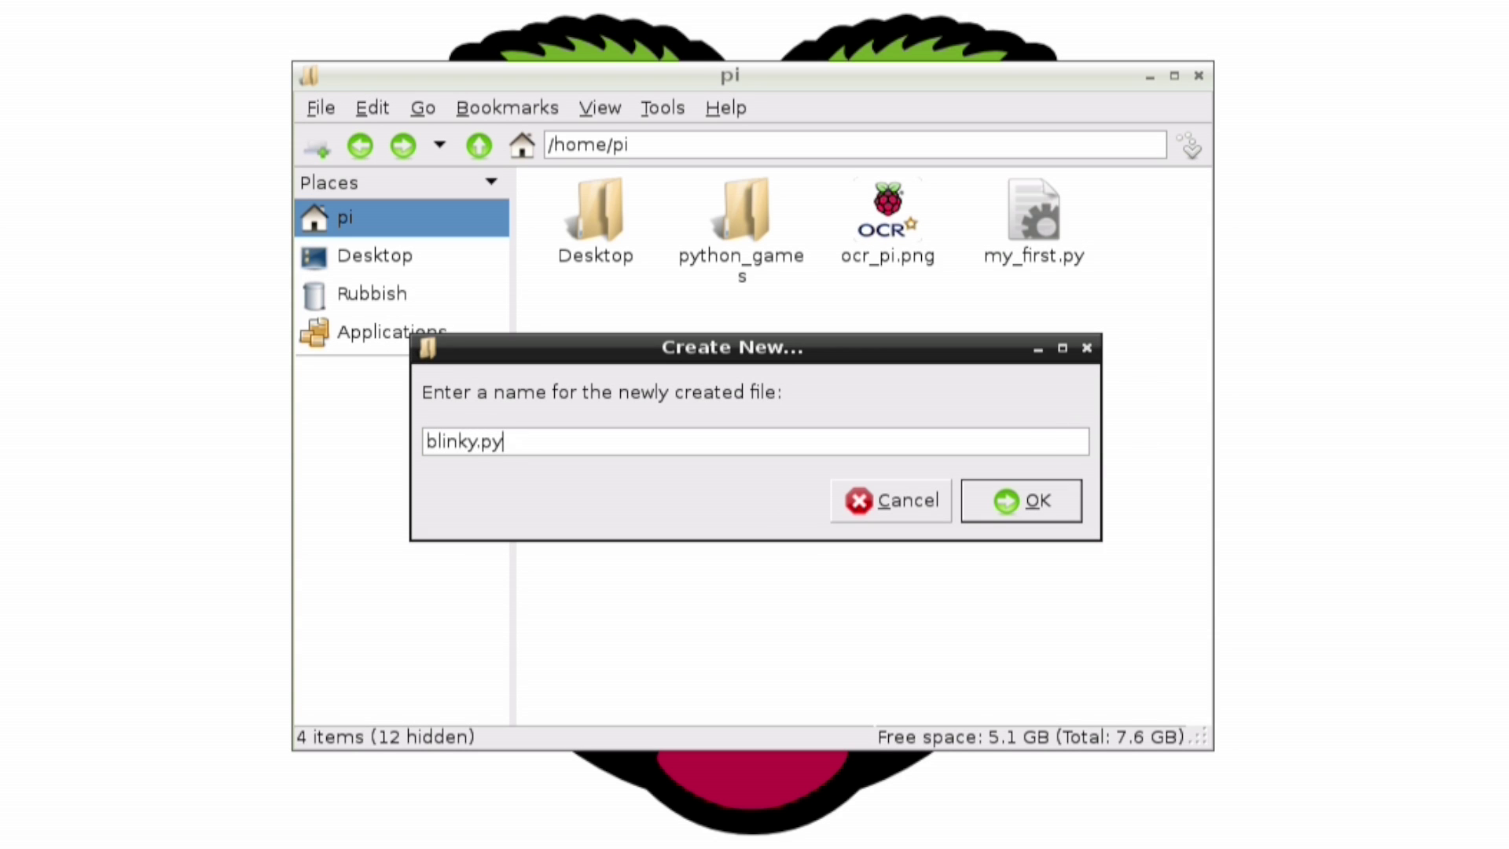
key("Return")
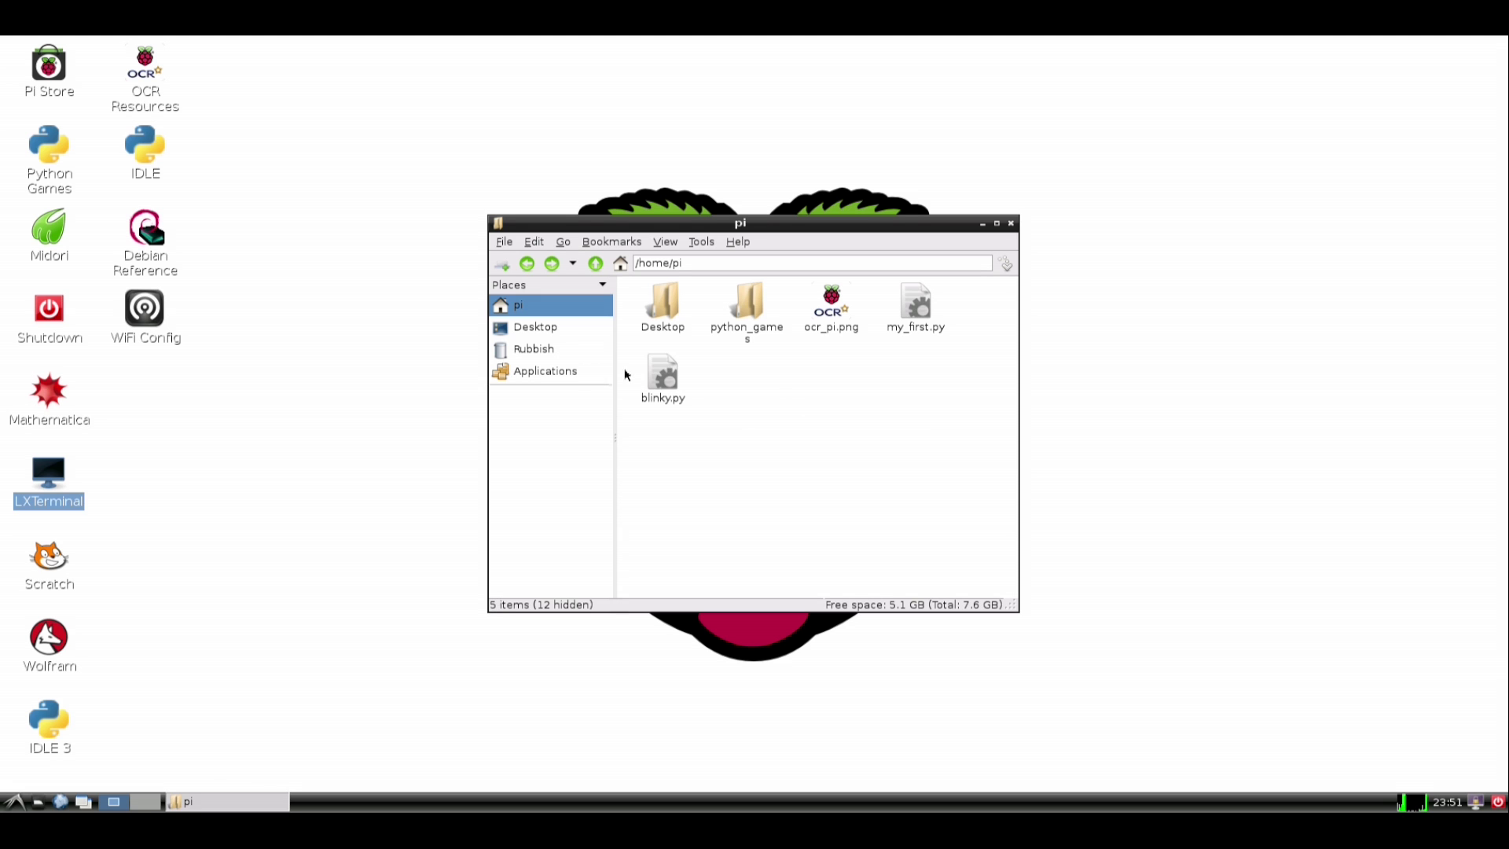
Open blinky.py in the text editor and write the lines "import time" and "import RPi.GPIO as GPIO".
right_click(663, 374)
left_click(683, 407)
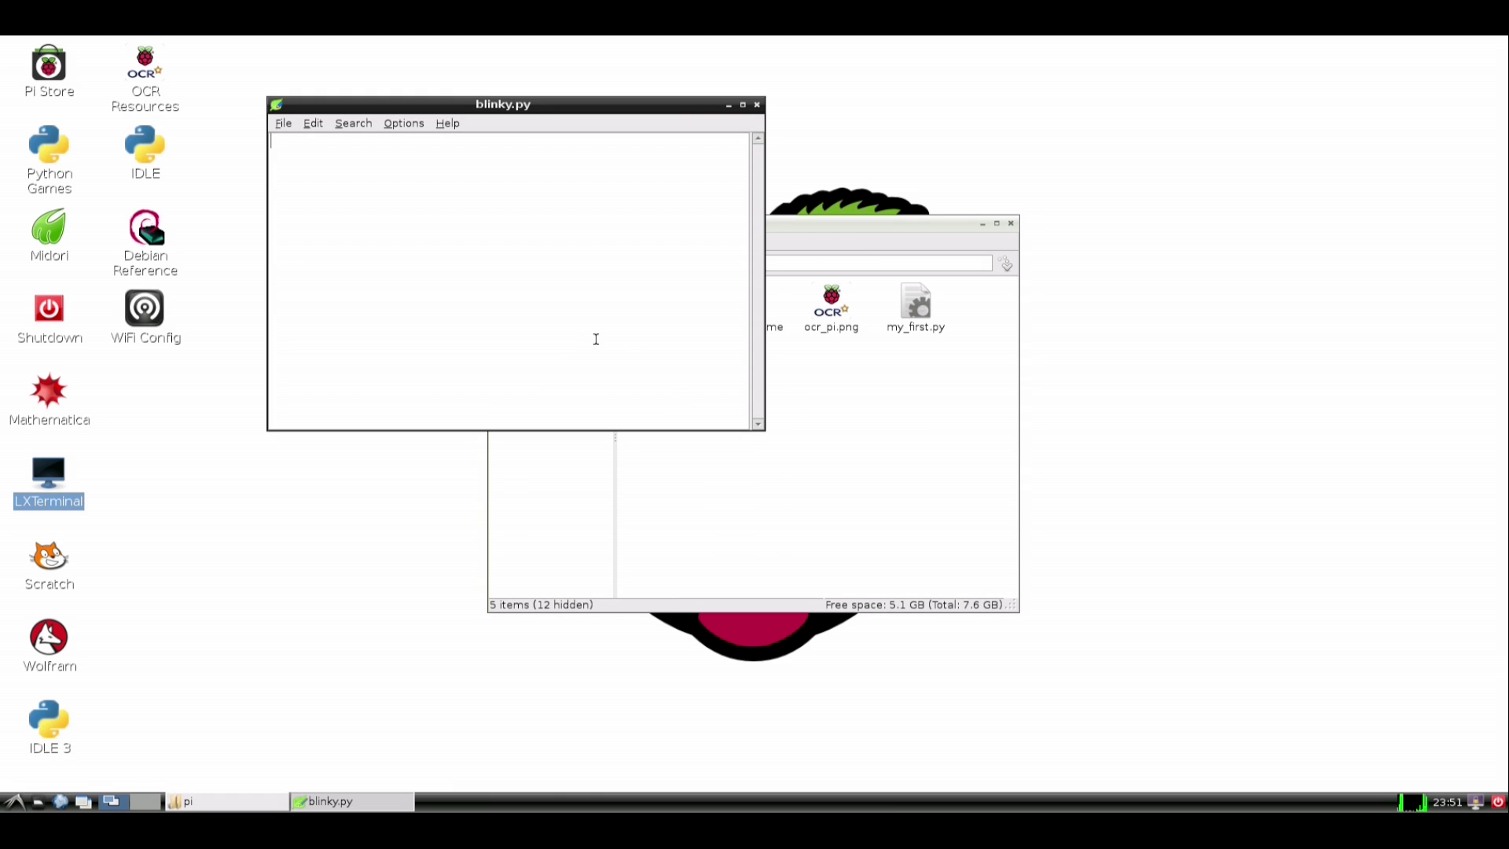
type("import time")
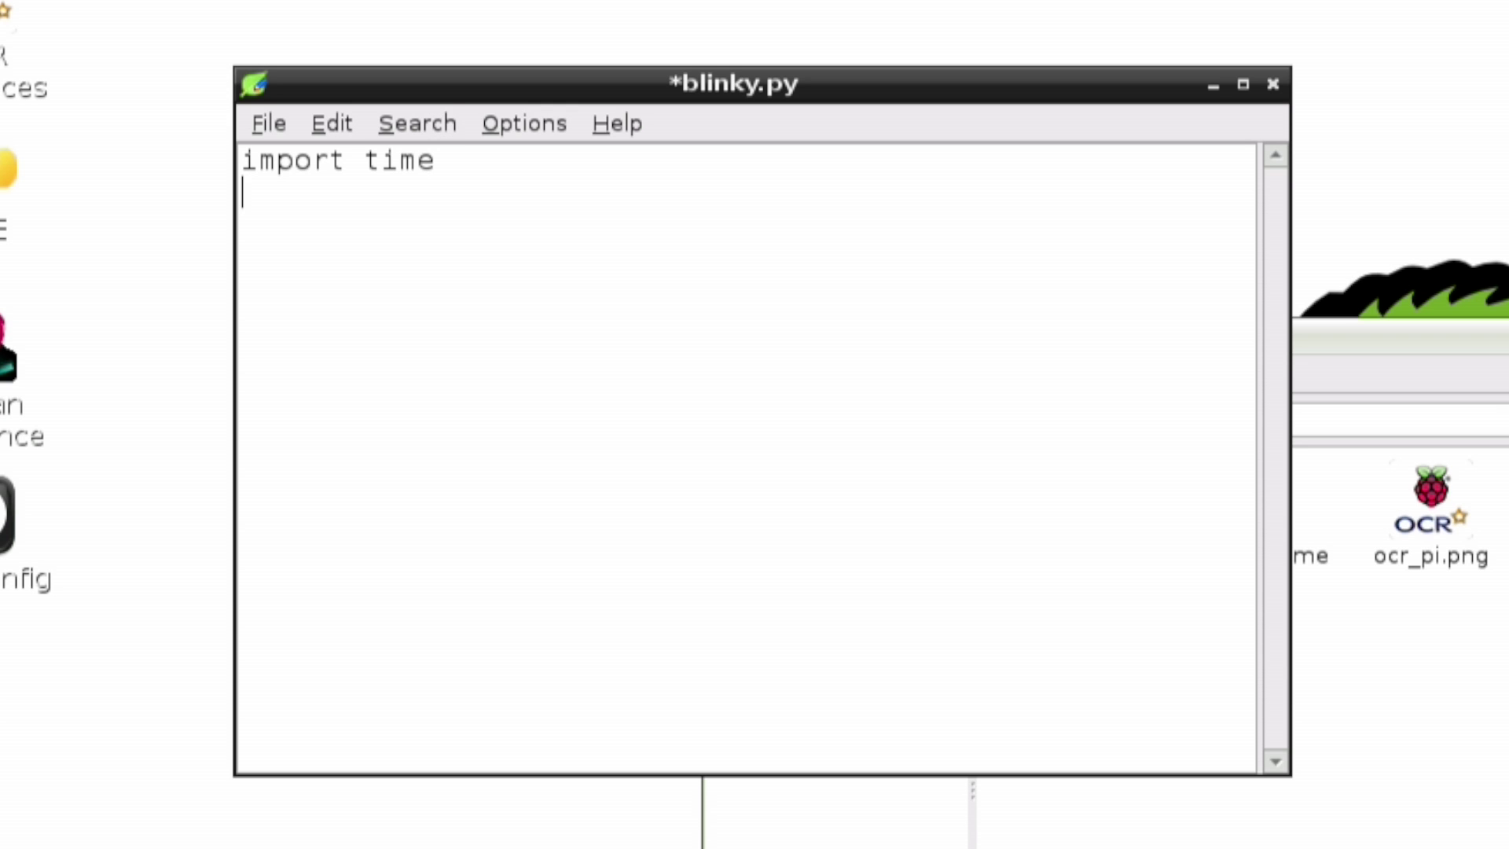
type("import")
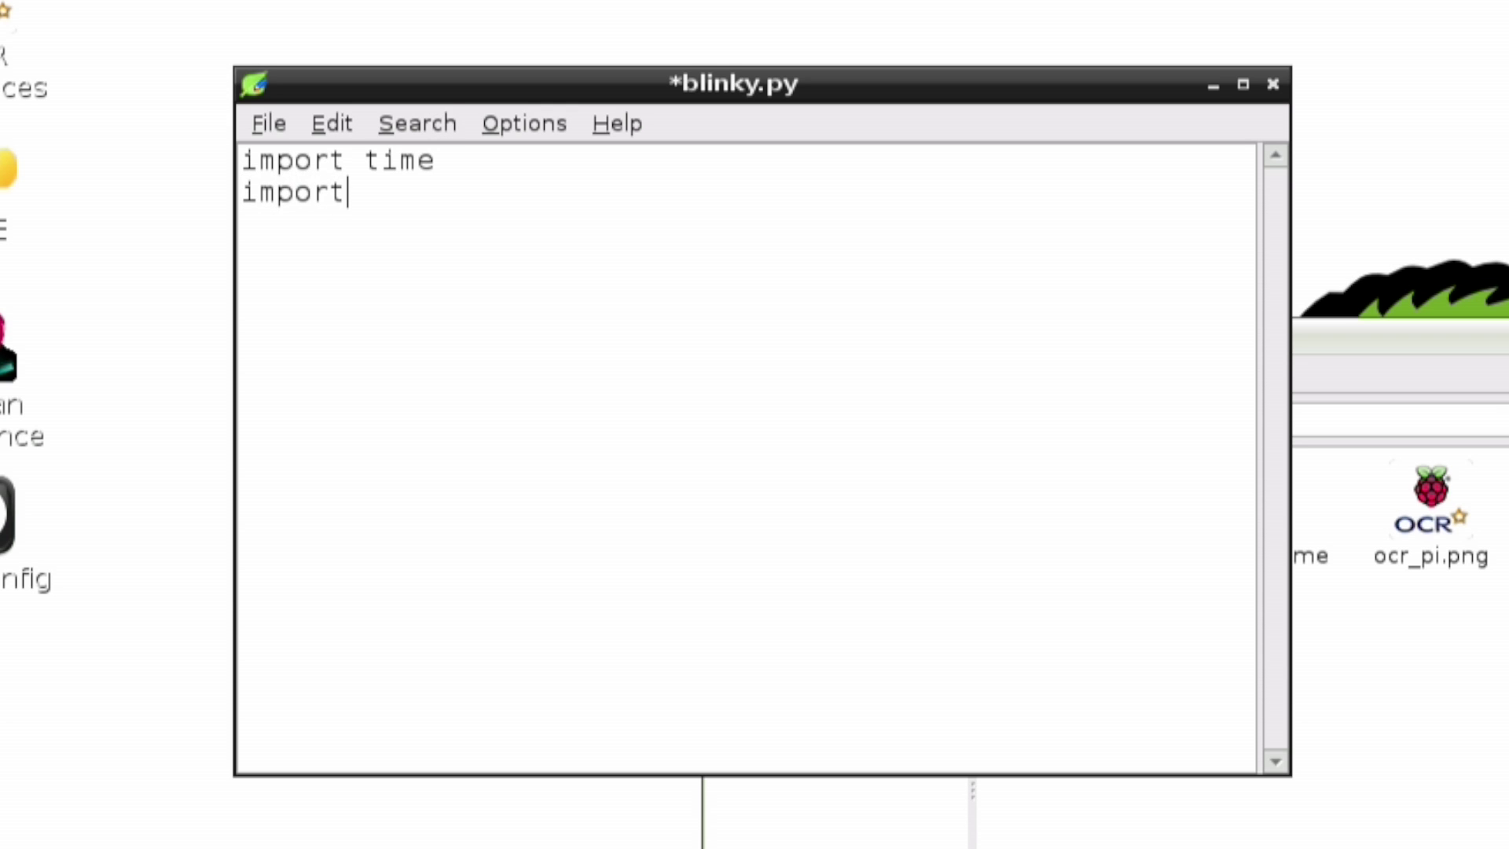
type(" RPi.GPIO")
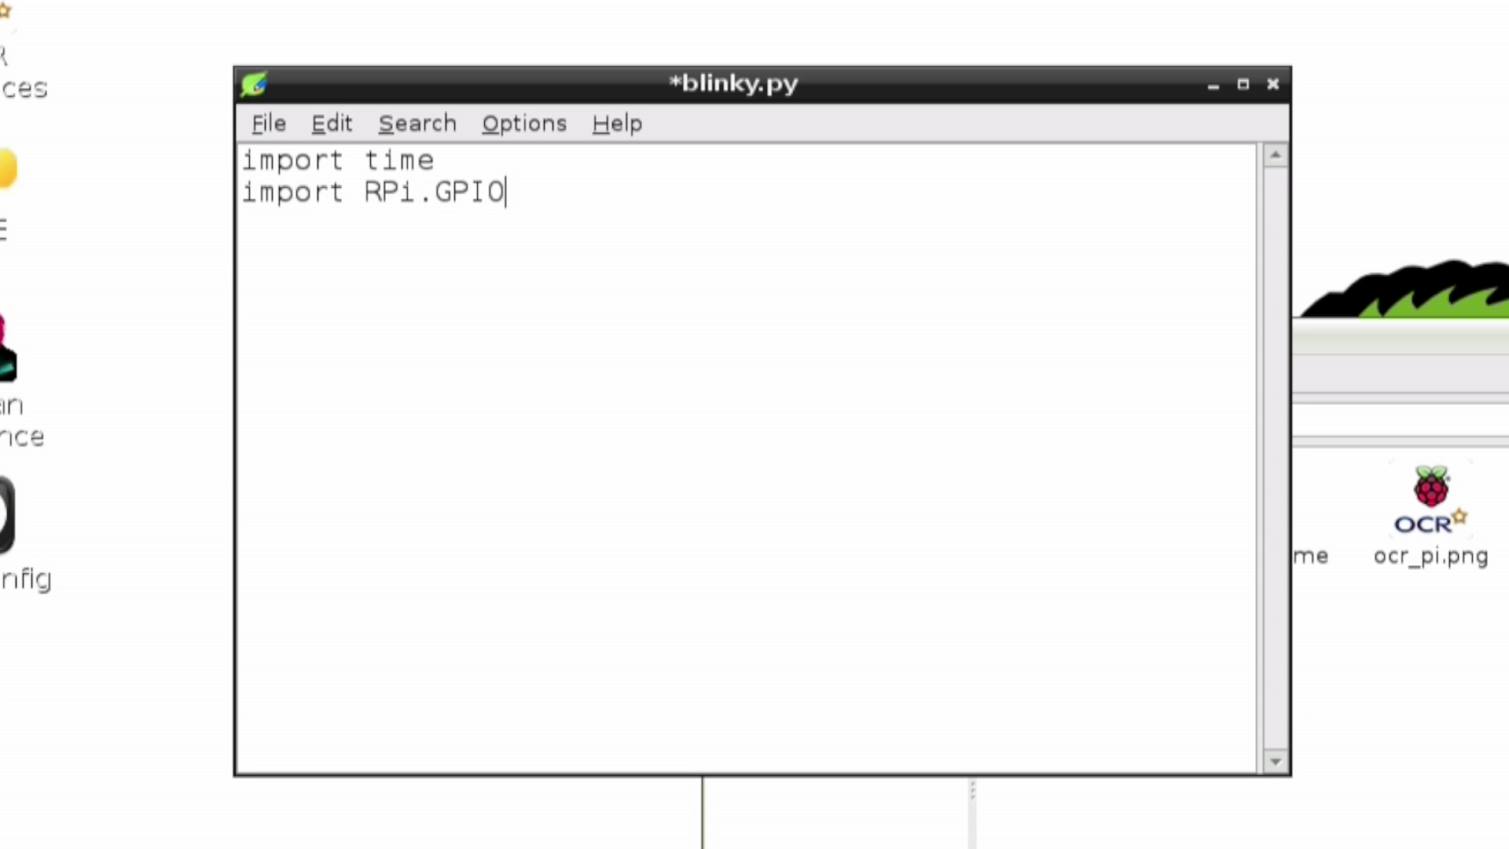
type(" as GPIO")
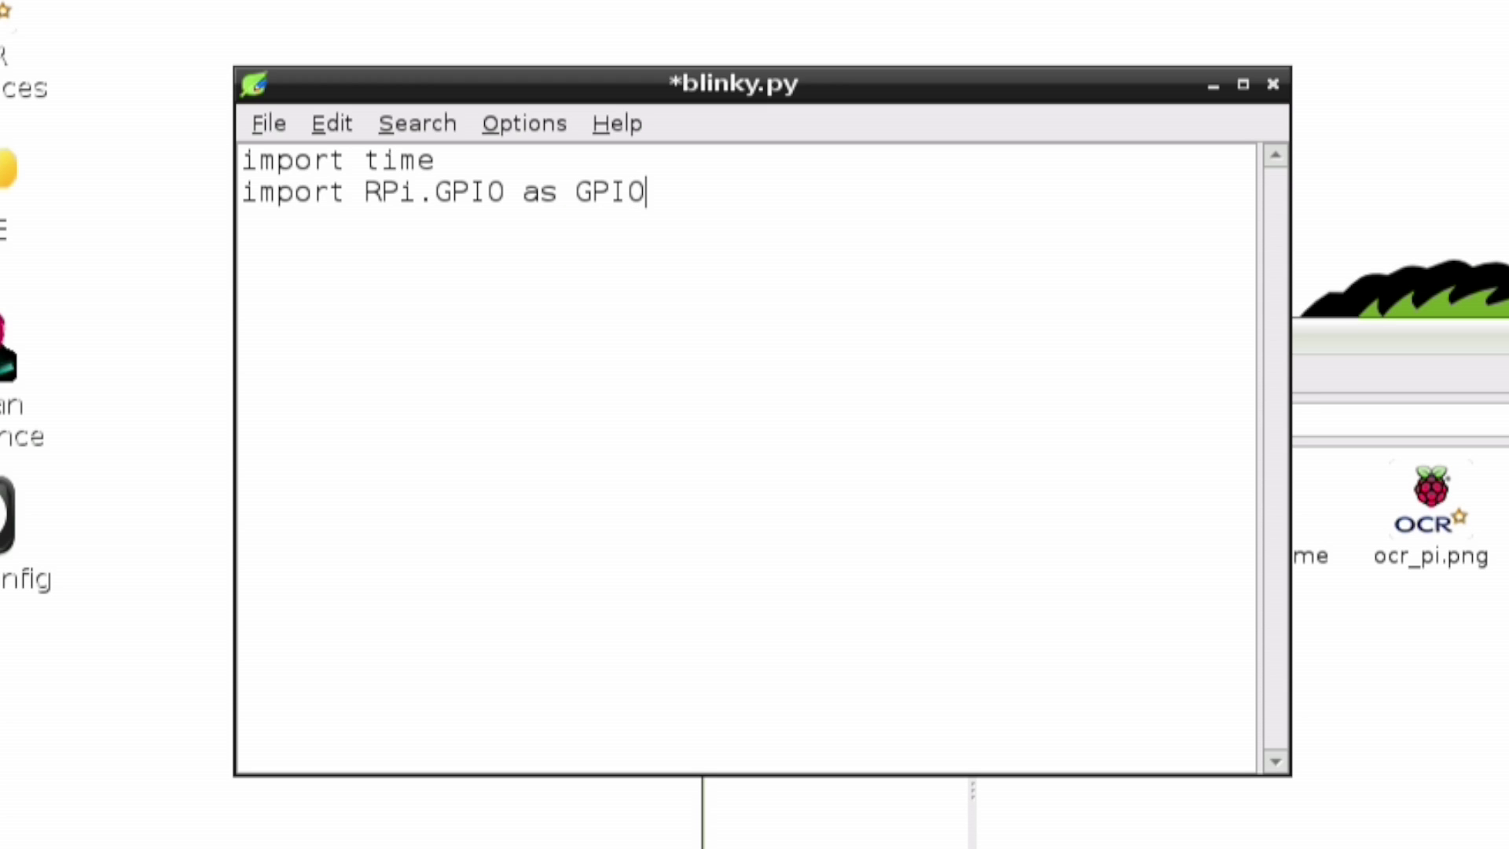
Add the line "LED = 22" below the imports, separated by a blank line.
key("Return")
key("Return")
type("LED = 22")
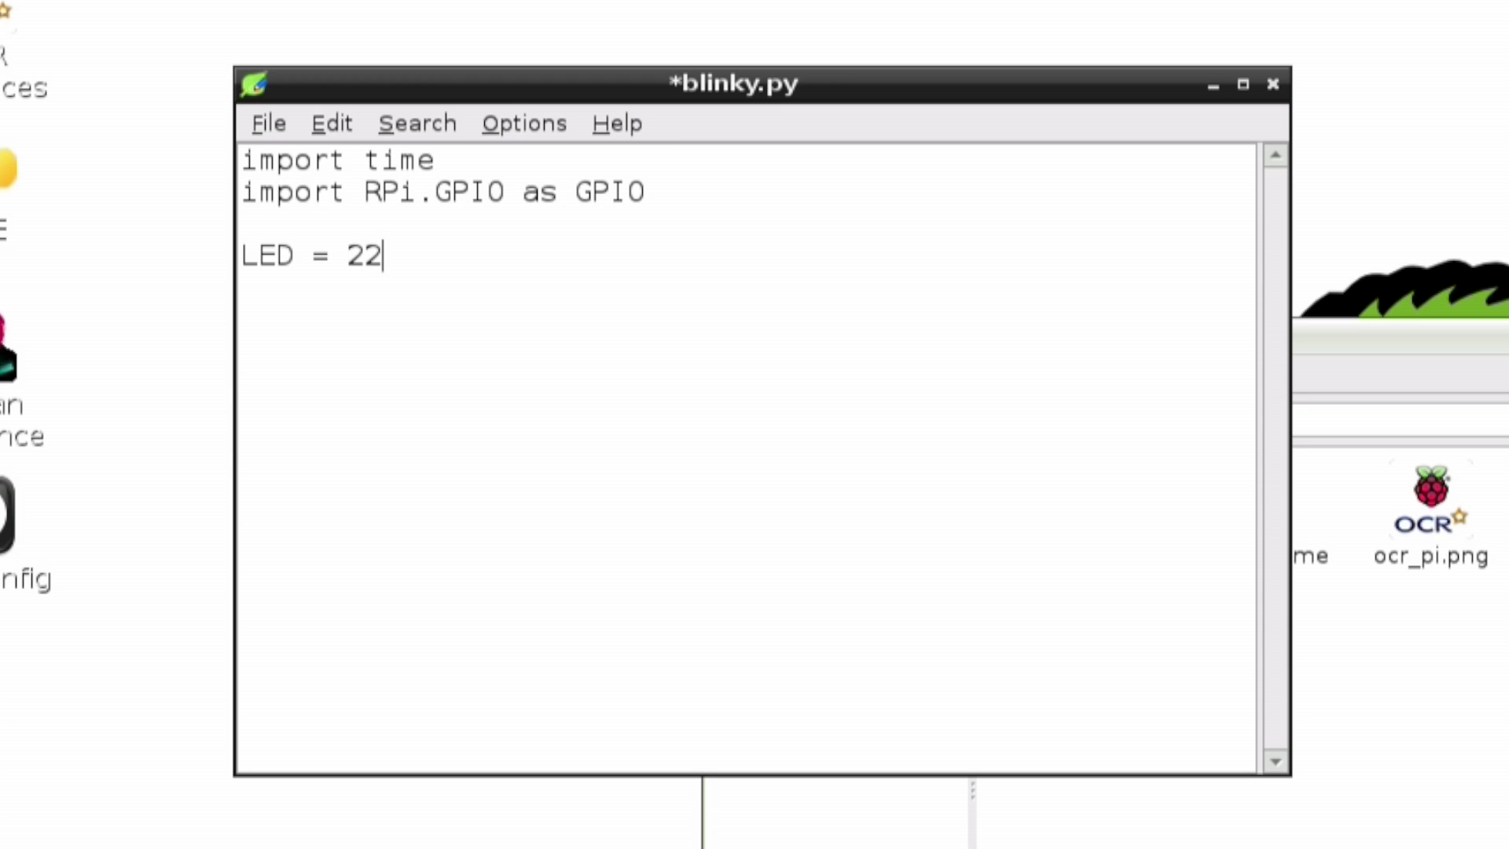
Add the line "GPIO.setmode(GPIO.BOARD)" below the LED assignment, separated by a blank line.
key("Return")
key("Return")
type("GPIO.s")
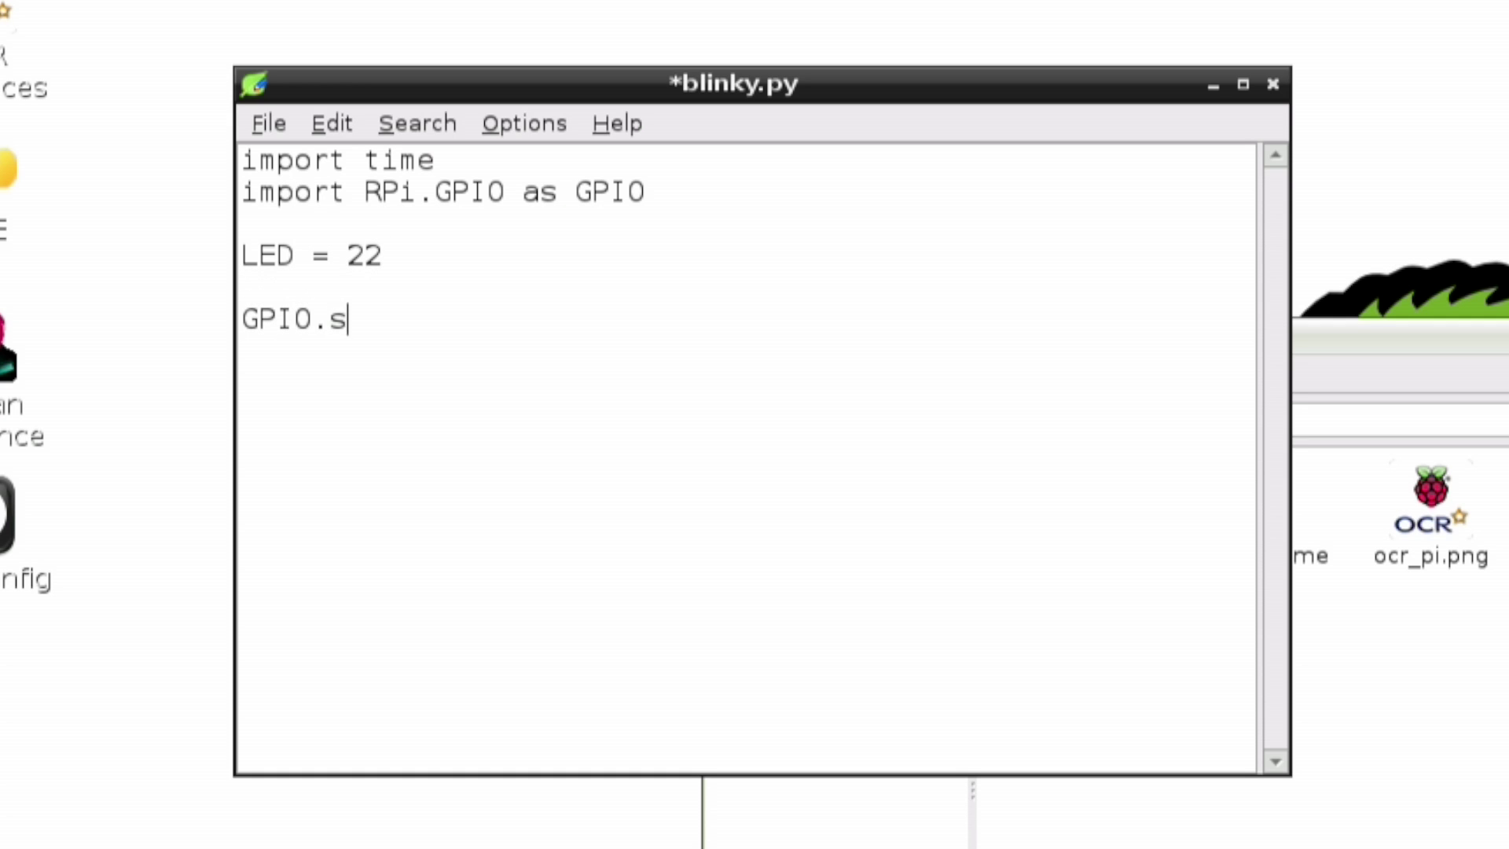
type("etmode(GPIO")
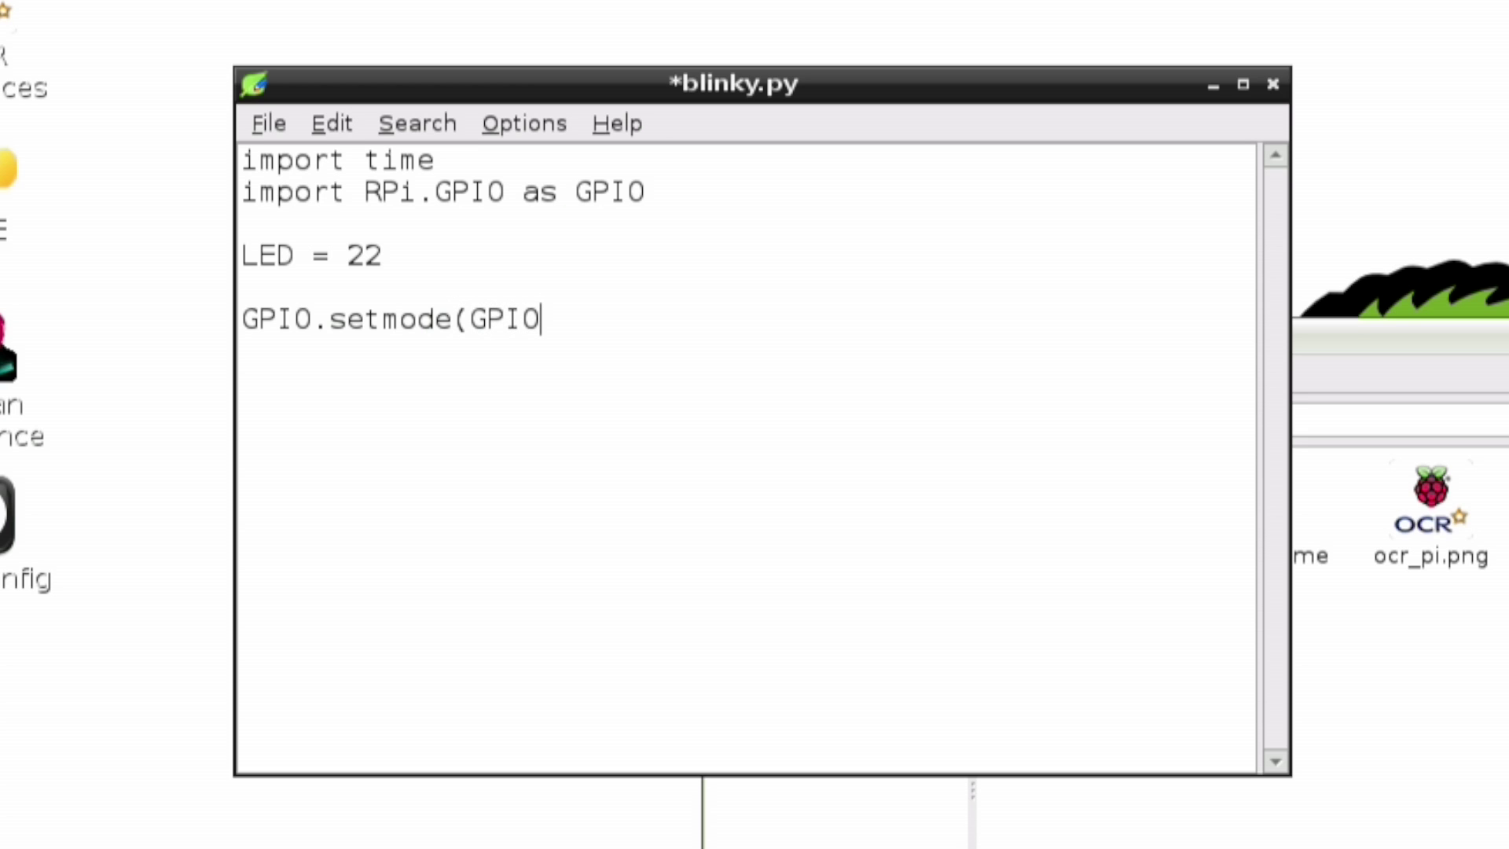
type(".BOARD)")
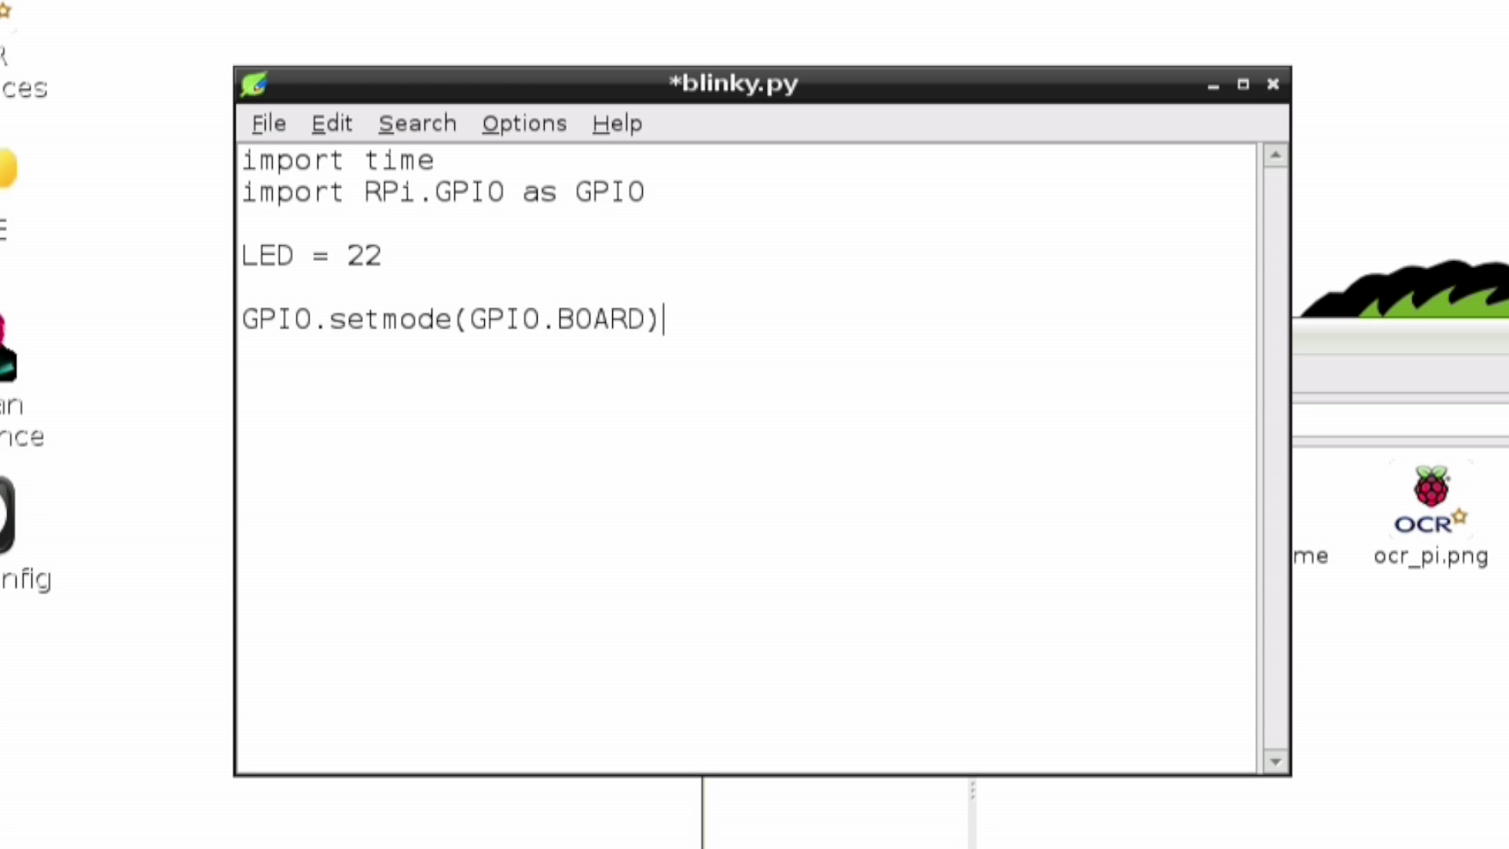
Add the lines "GPIO.setup(LED, GPIO.OUT)" and "GPIO.output(LED, GPIO.LOW)" directly below the setmode line.
type("GPIO")
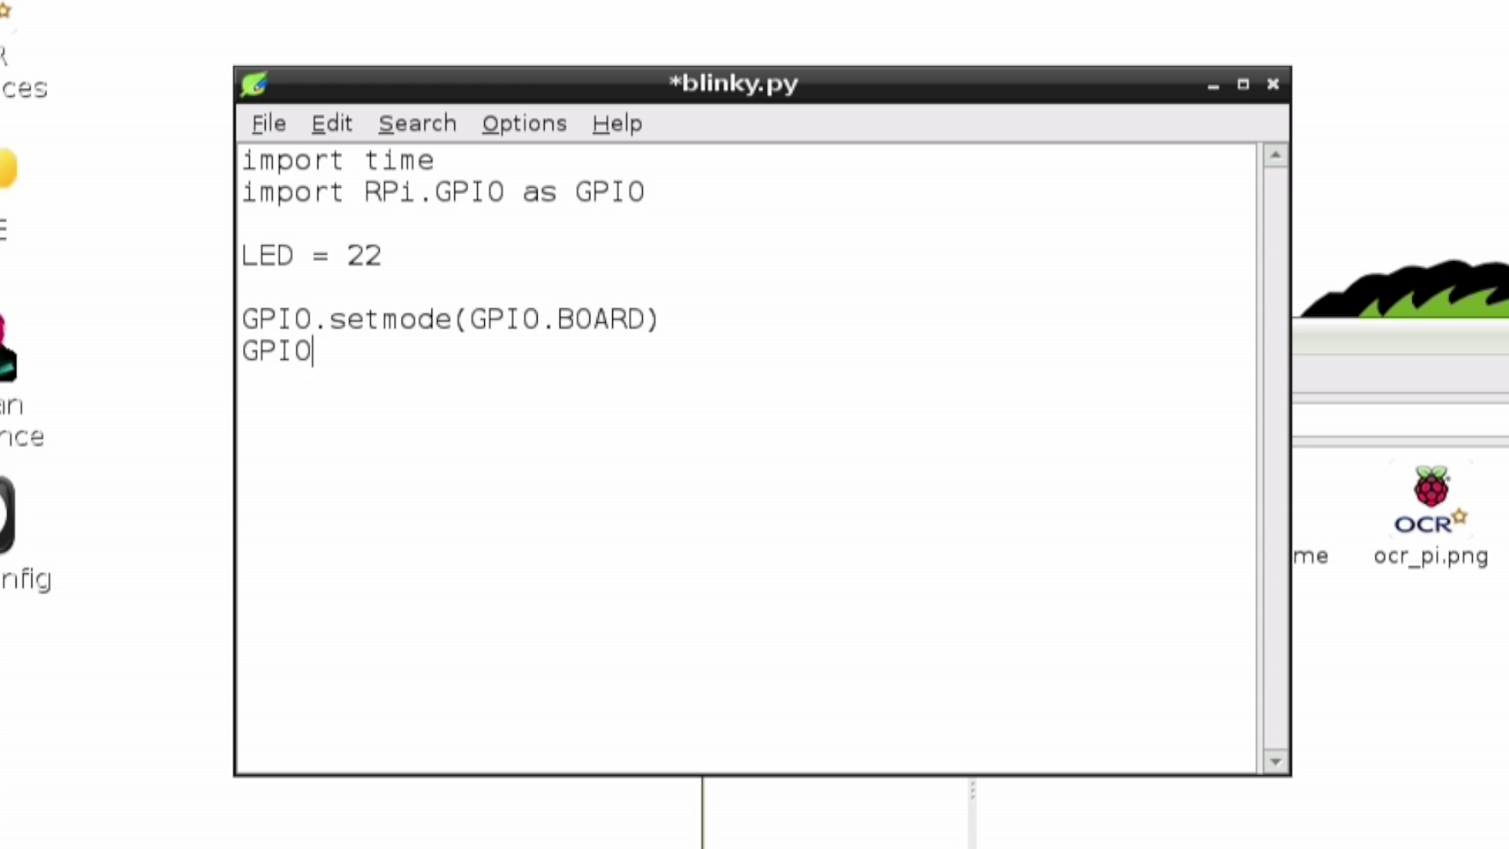
type(".setup(LED")
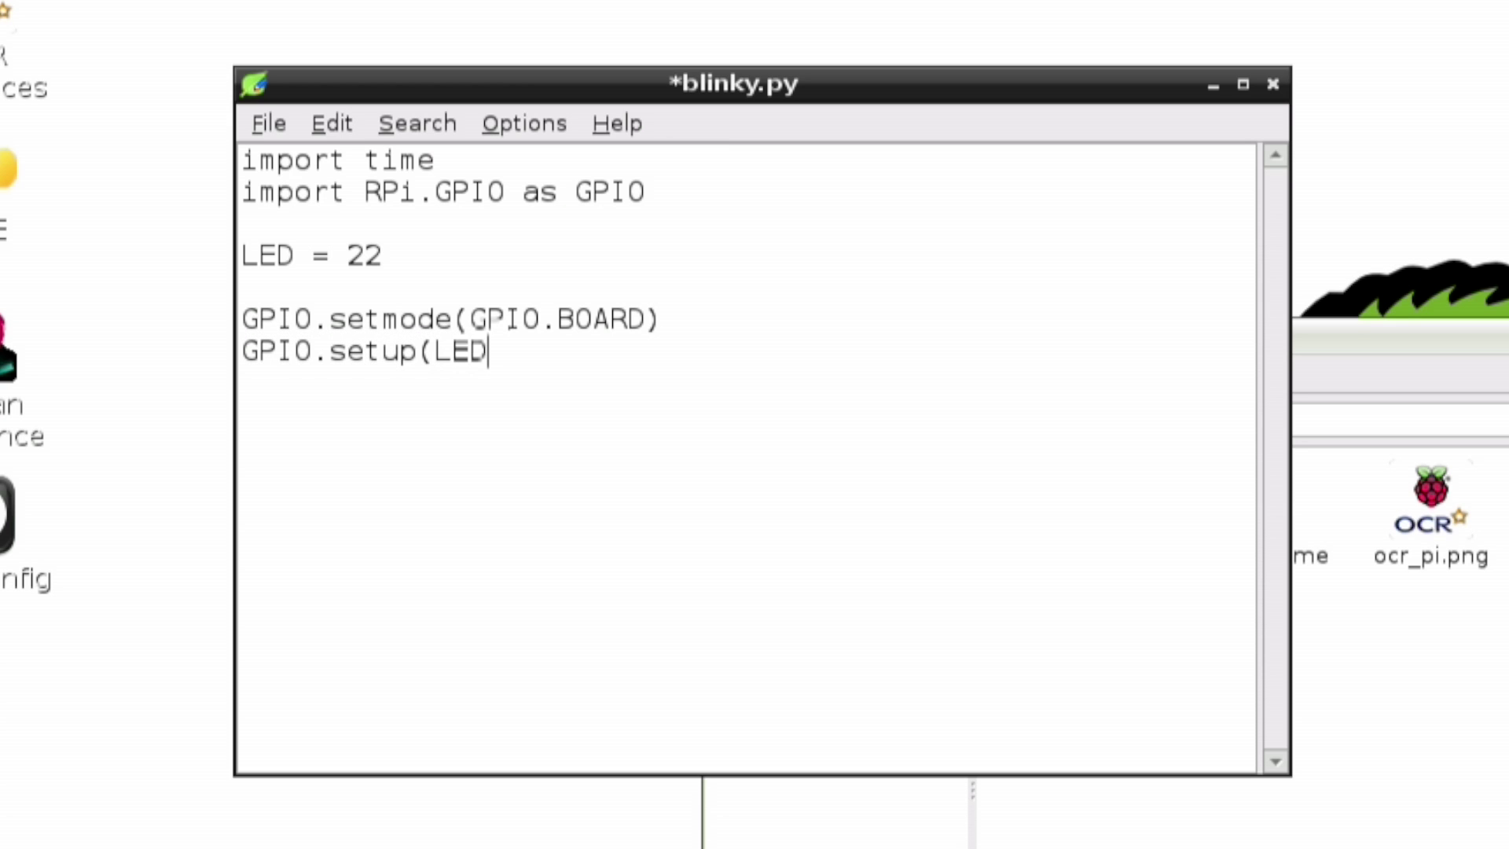
type(", GPIO.OUT) ")
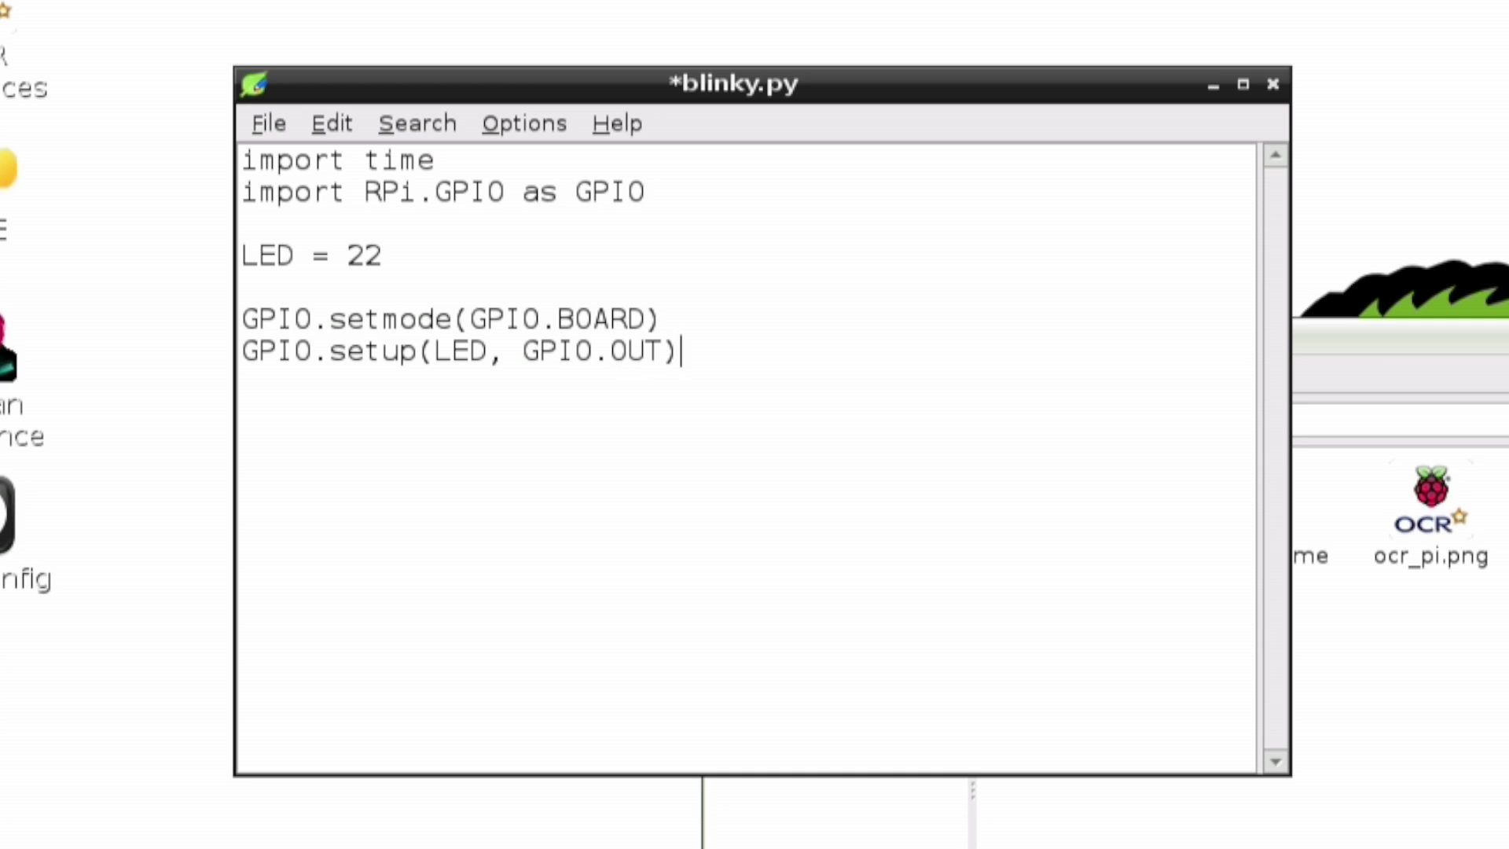
type("GPIO")
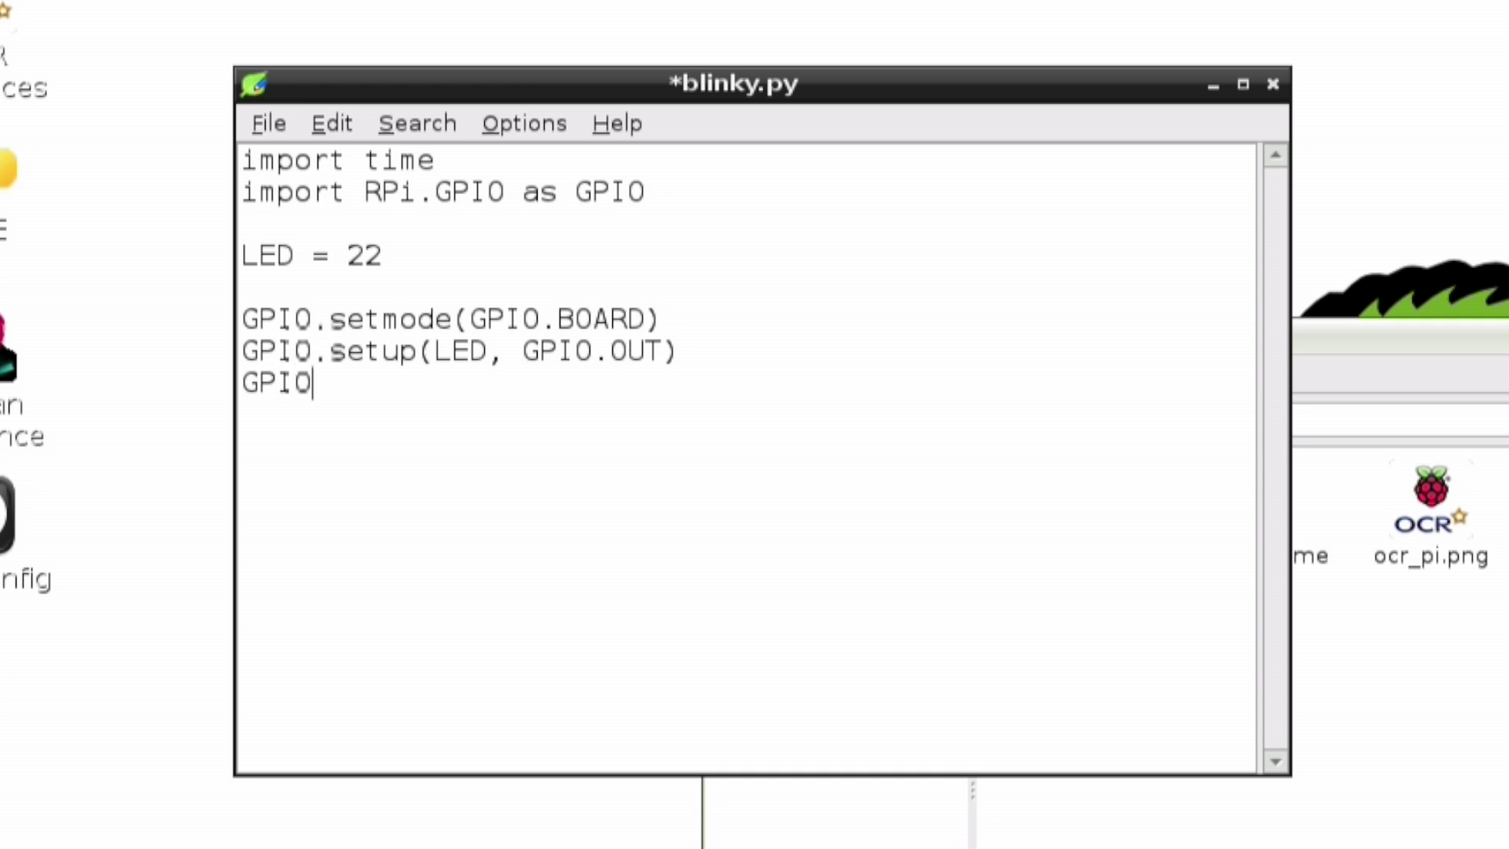
type(".output")
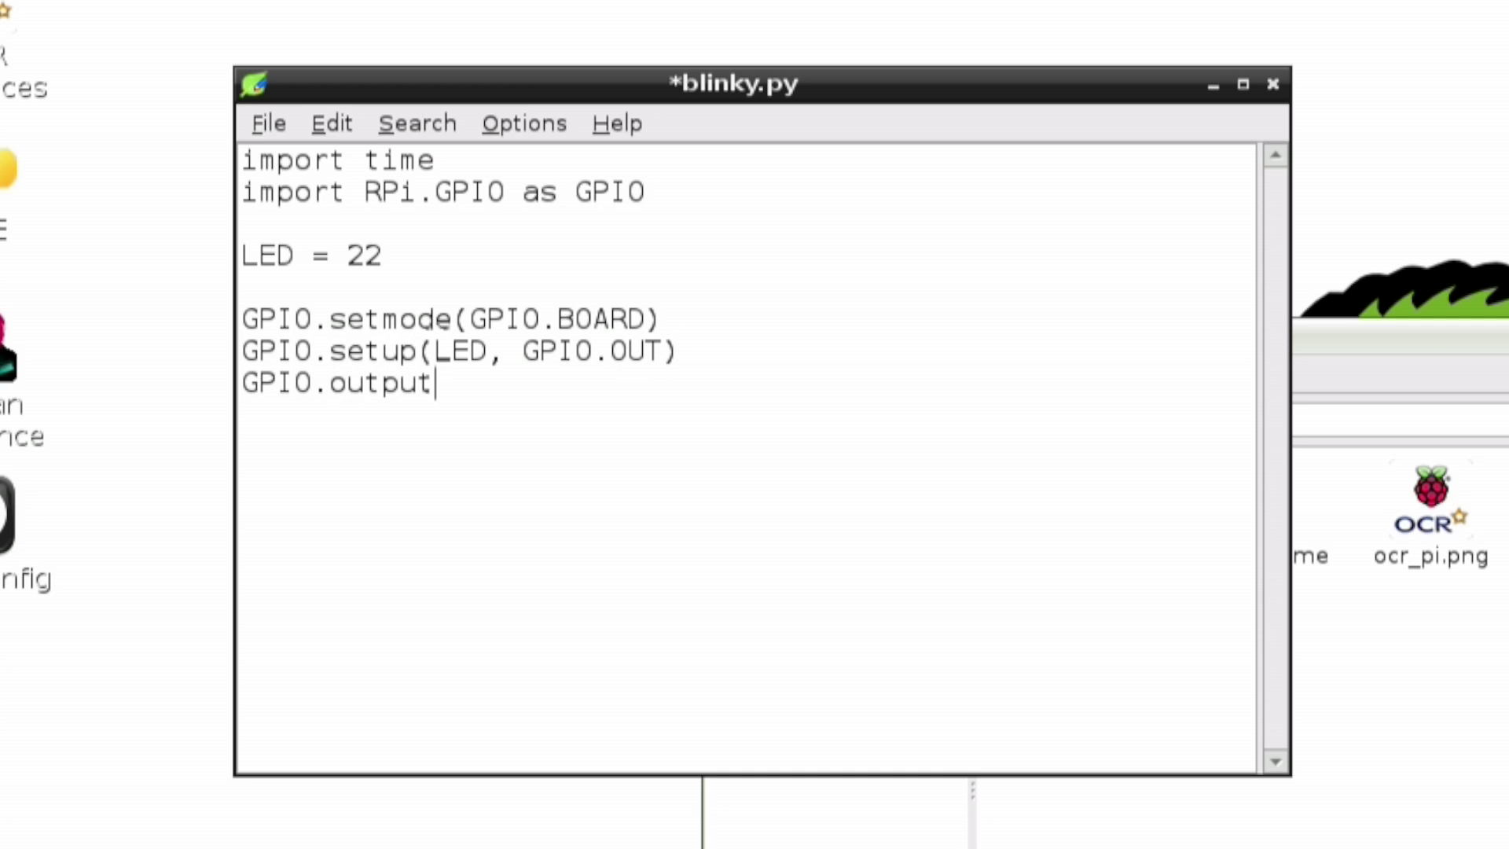
type("(LED, ")
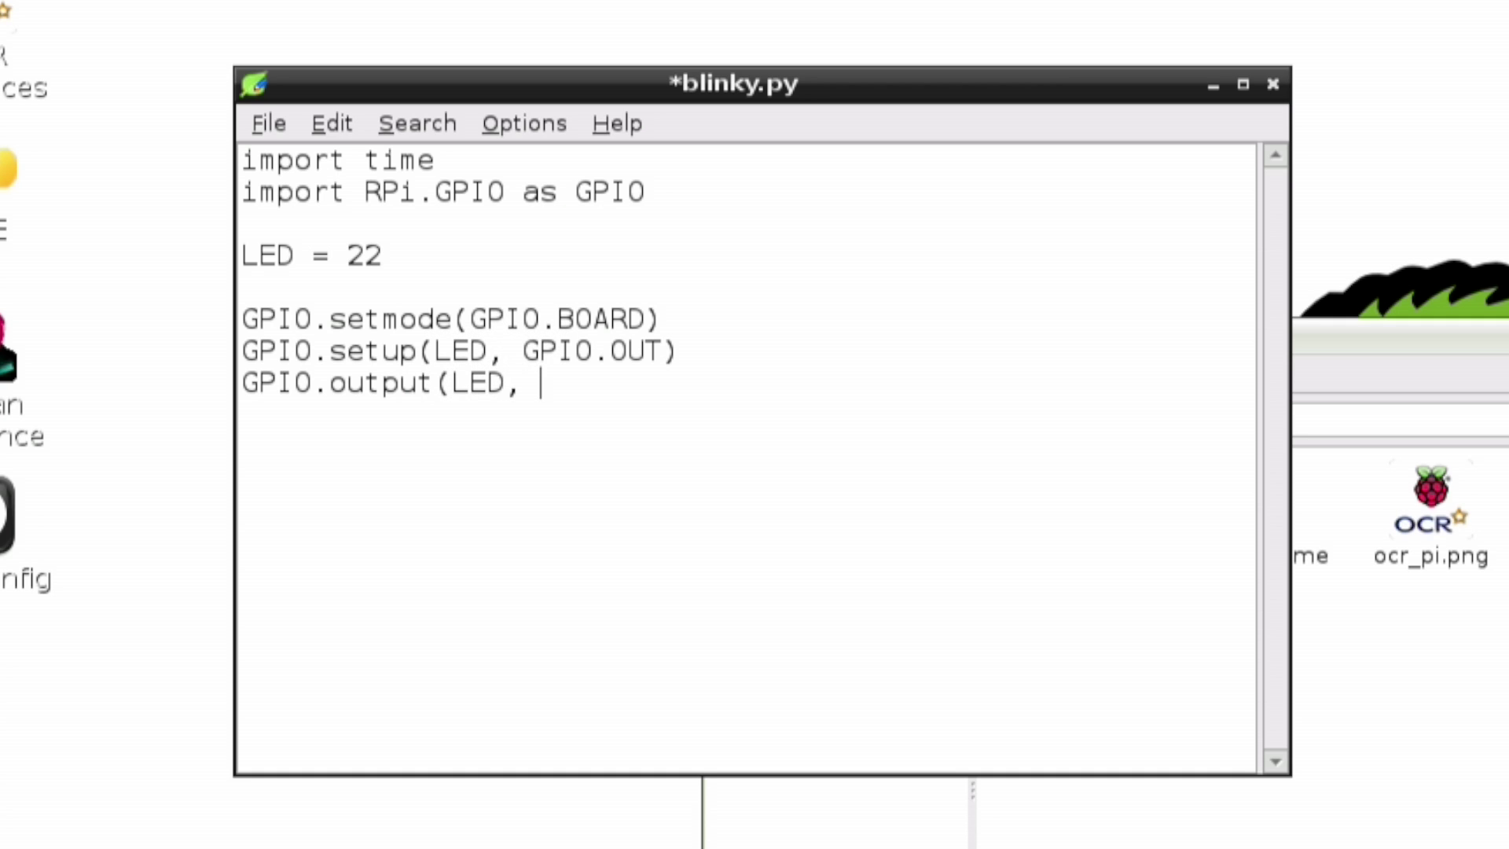
type("GPIO.LOW)")
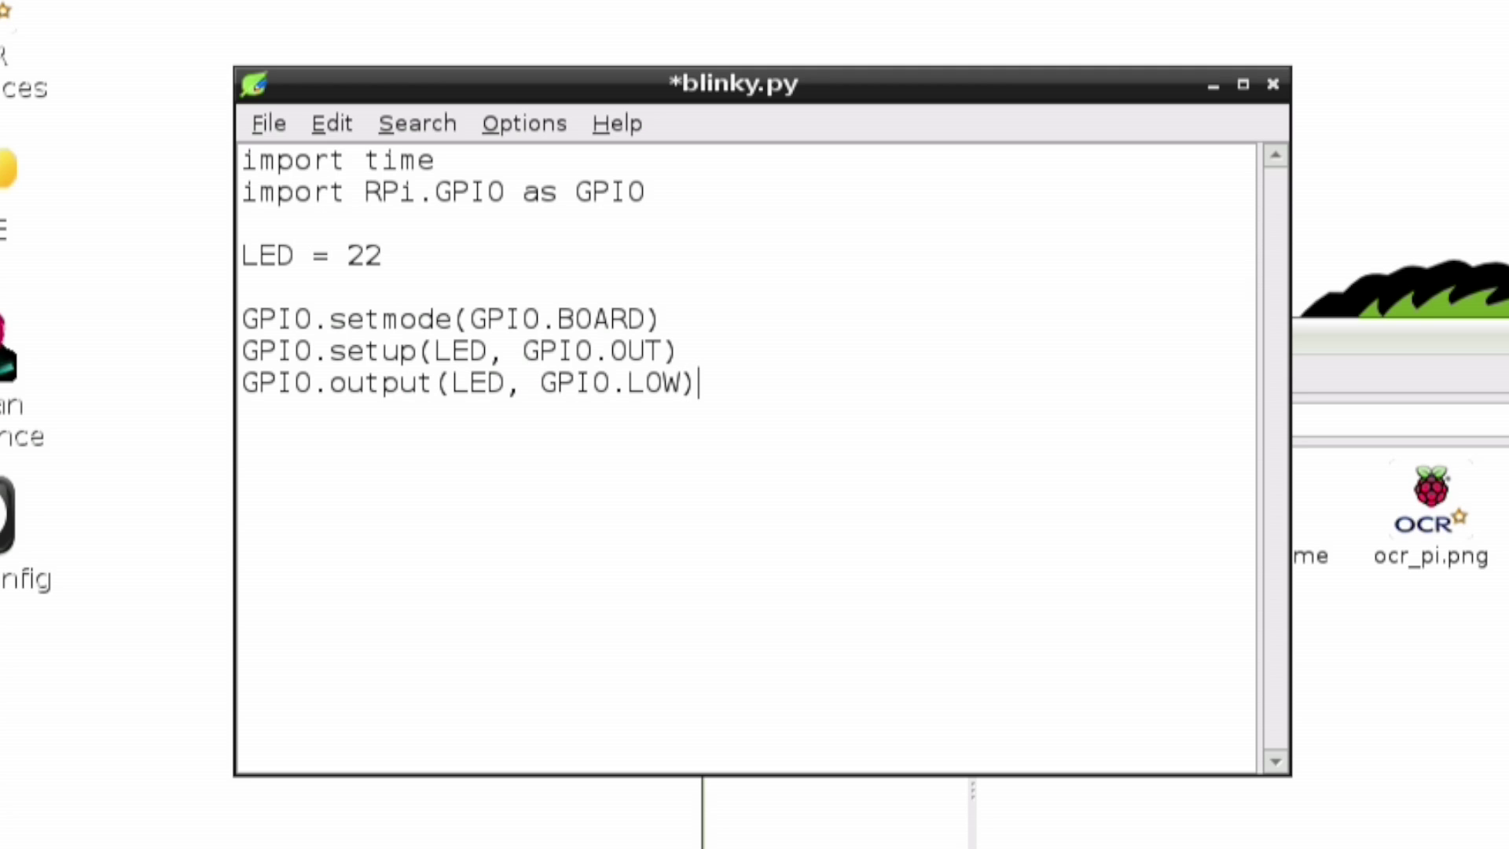
After a blank line, add a "while True:" loop whose first indented line is "GPIO.output(LED, GPIO.HIGH)".
key("Return")
key("Return")
type("while True")
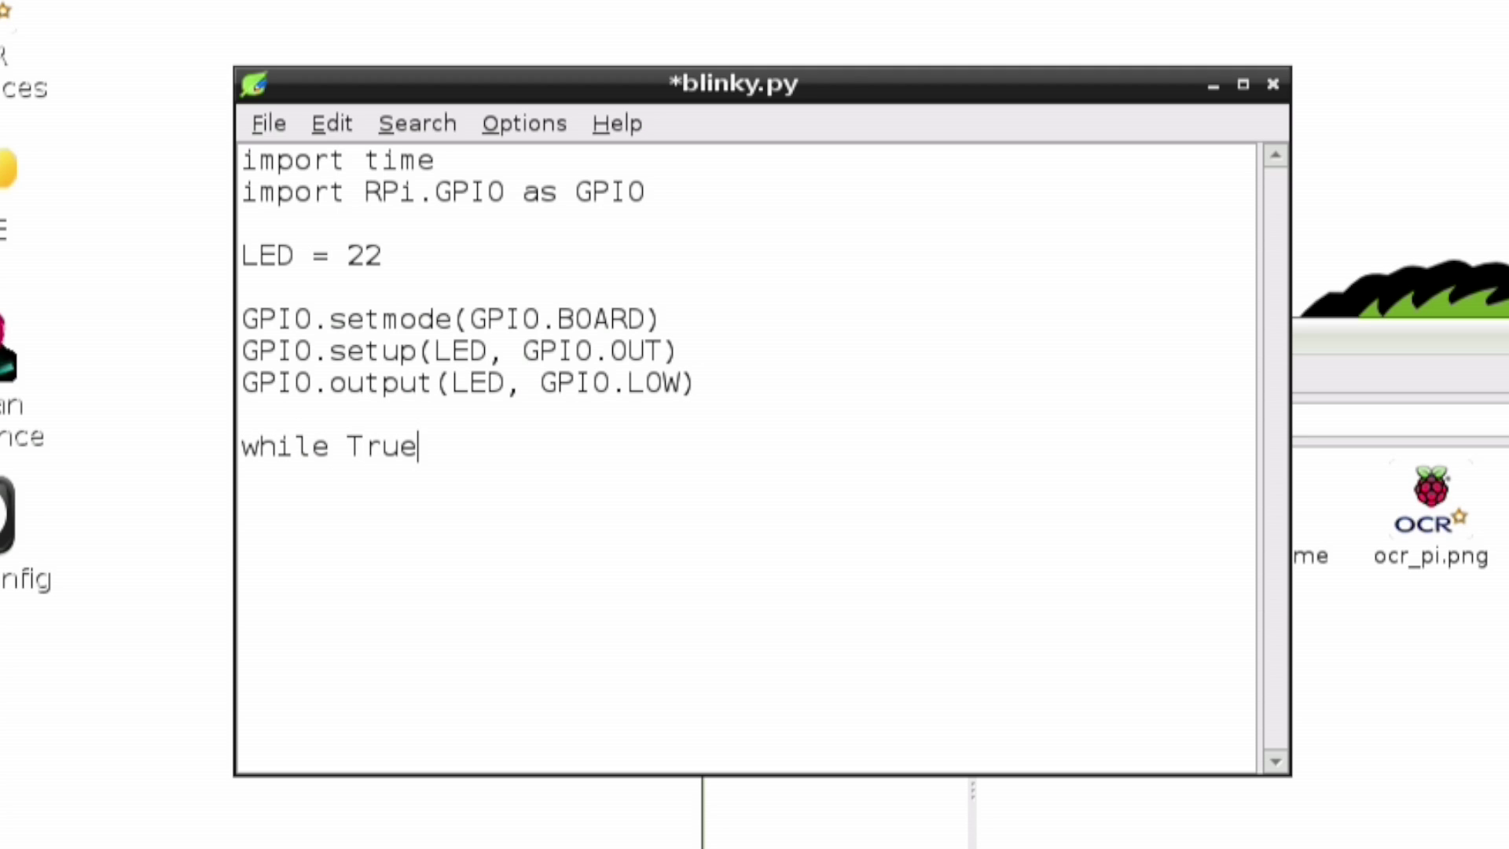
type(":")
key("Tab")
type("GPIO.output(")
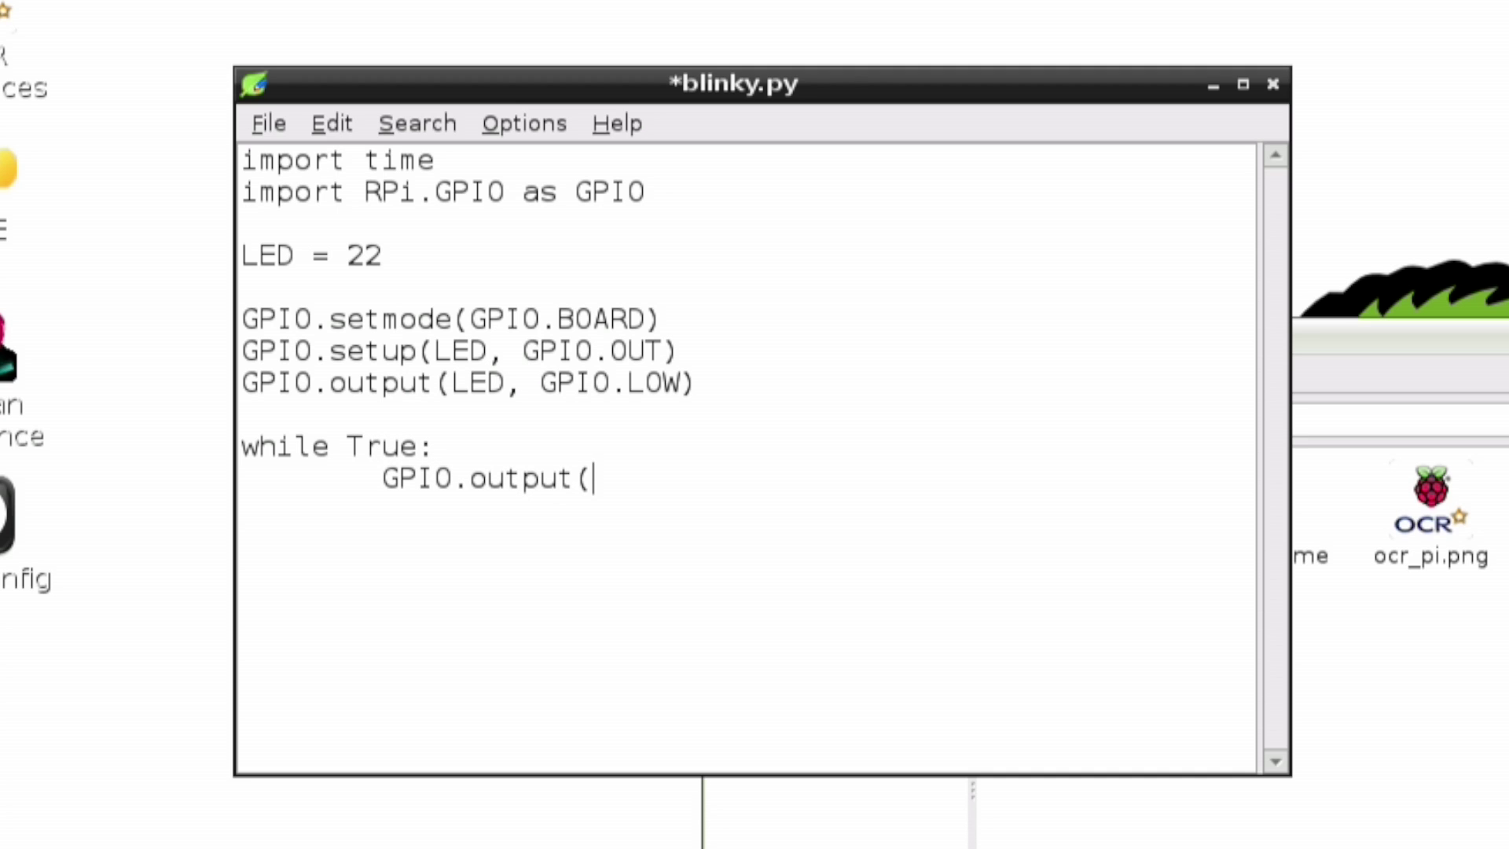
type("LED, GP")
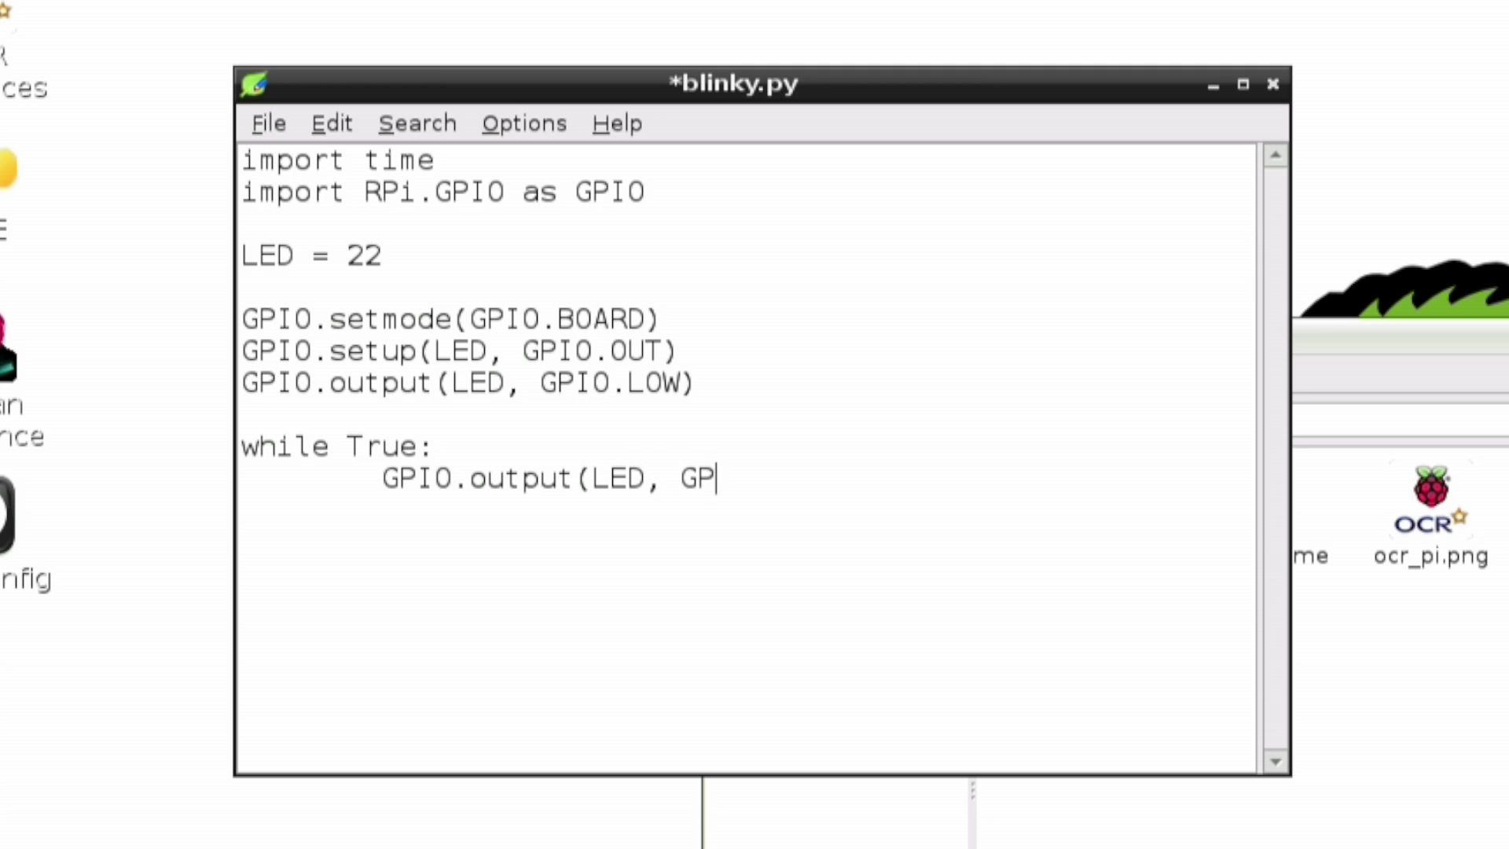
type("IO.HIGH)")
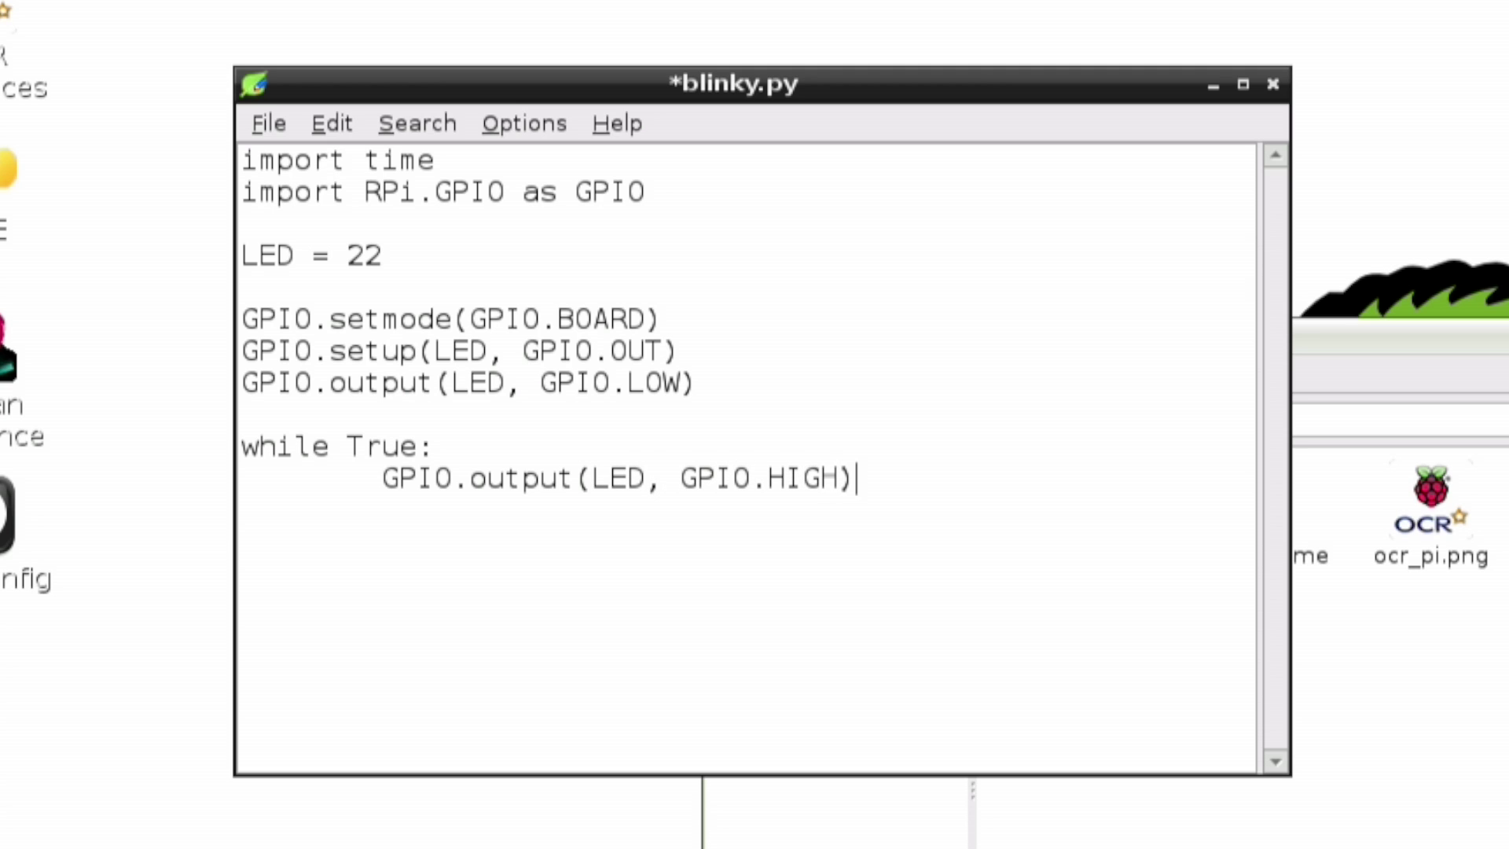
Continue the loop body with the indented lines "time.sleep(0.5)", "GPIO.output(LED, GPIO.LOW)" and "time.sleep(0.5)".
key("Return")
type("time.sleep(")
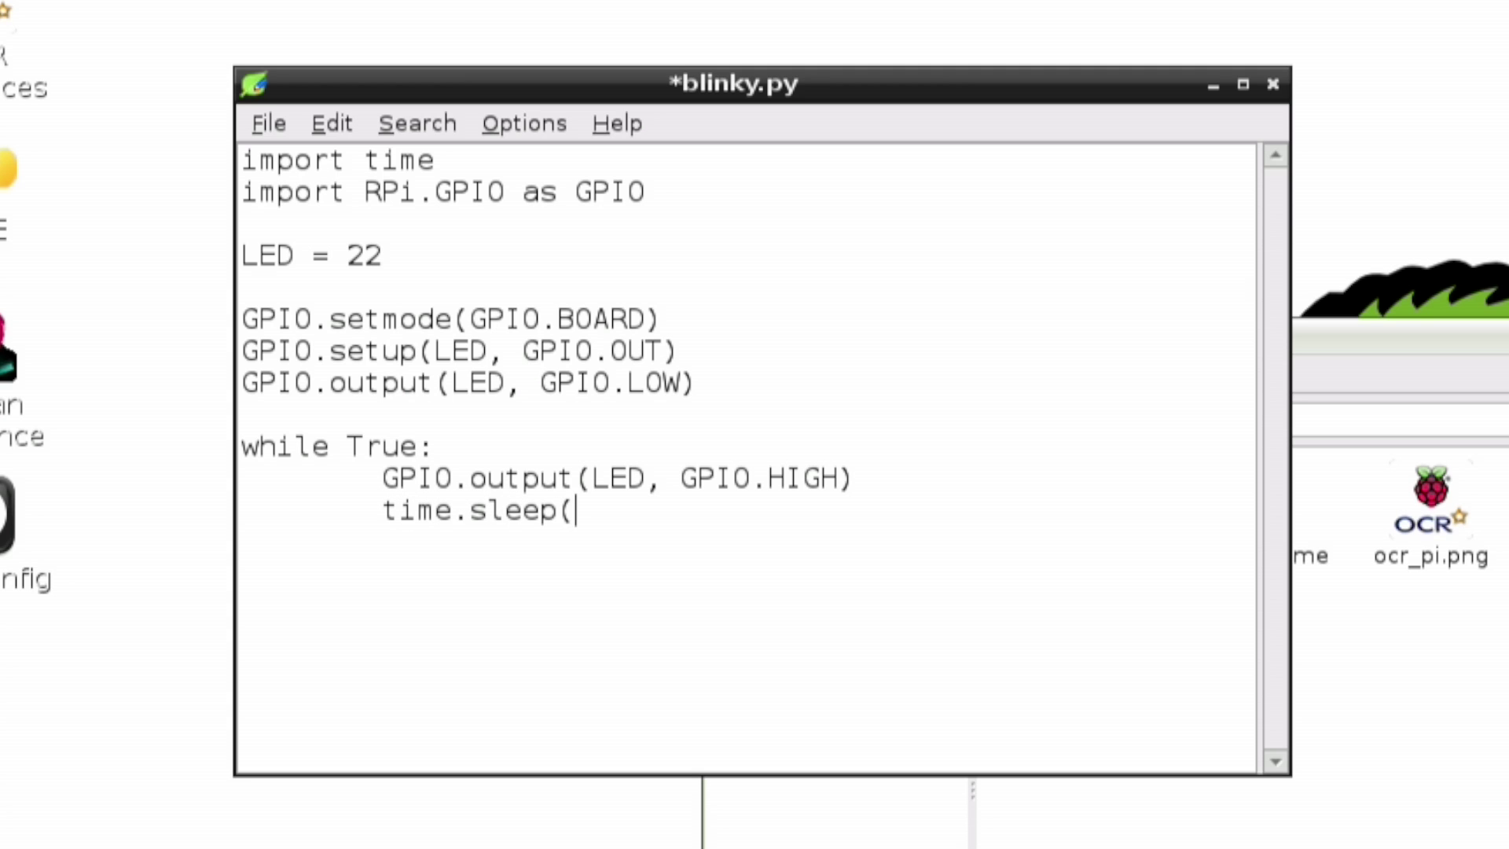
type("0.5)")
key("Return")
type("GPIO.ou")
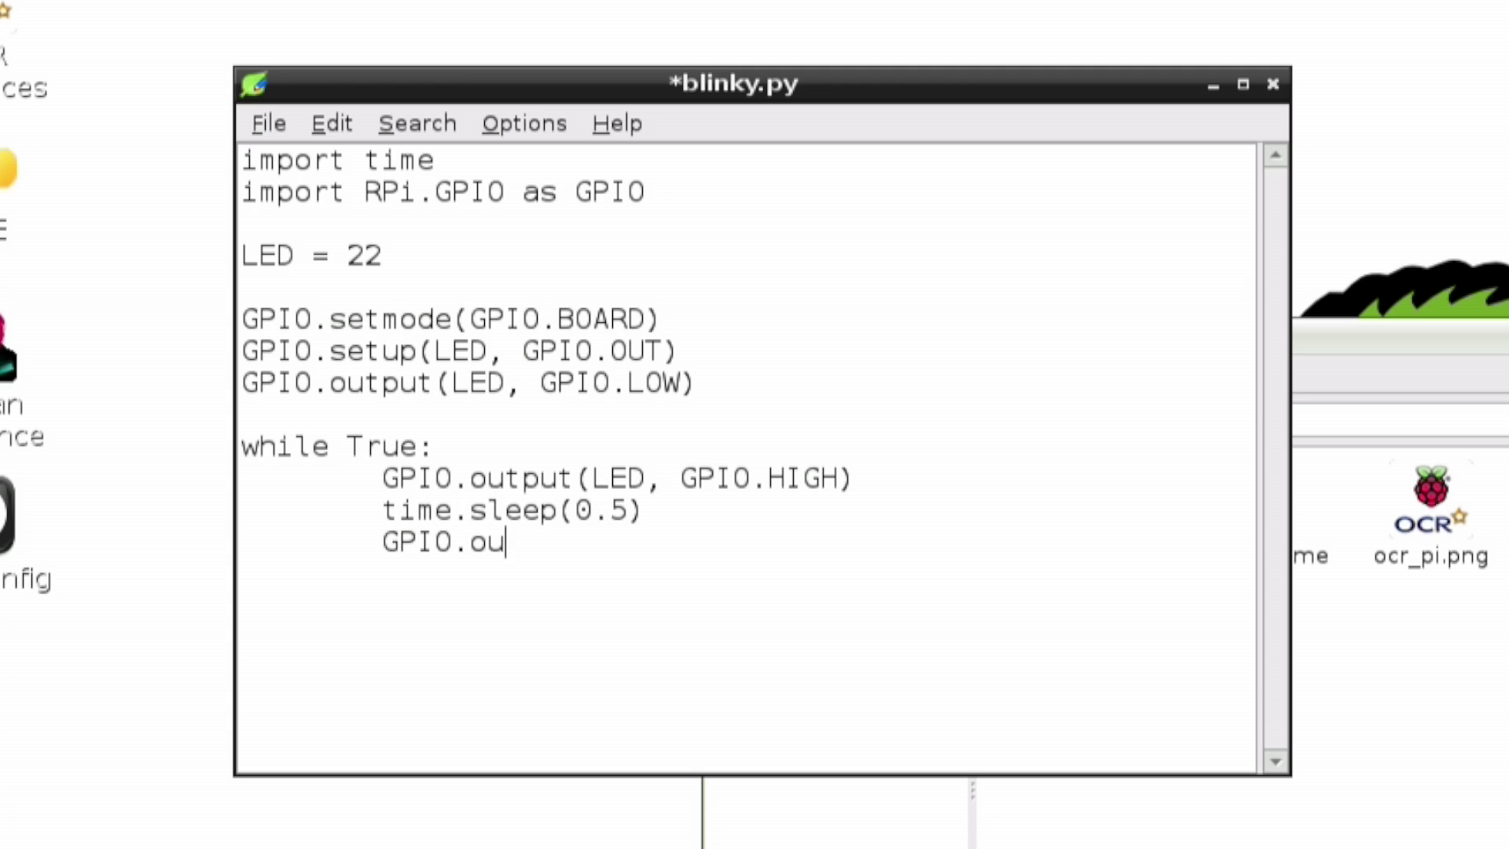
type("tput(LED, GP")
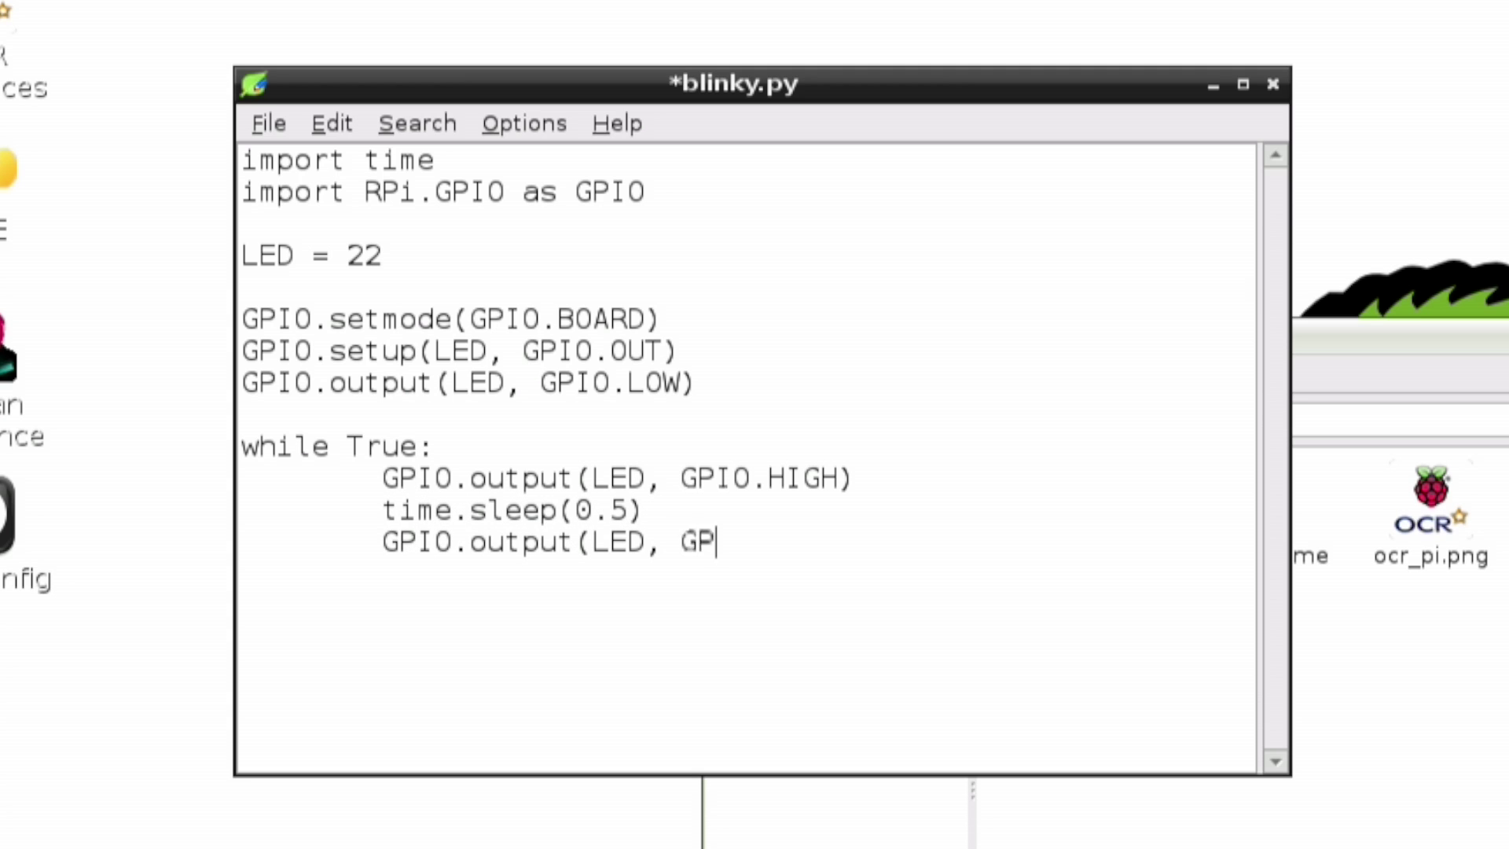
type("IO.LOW)")
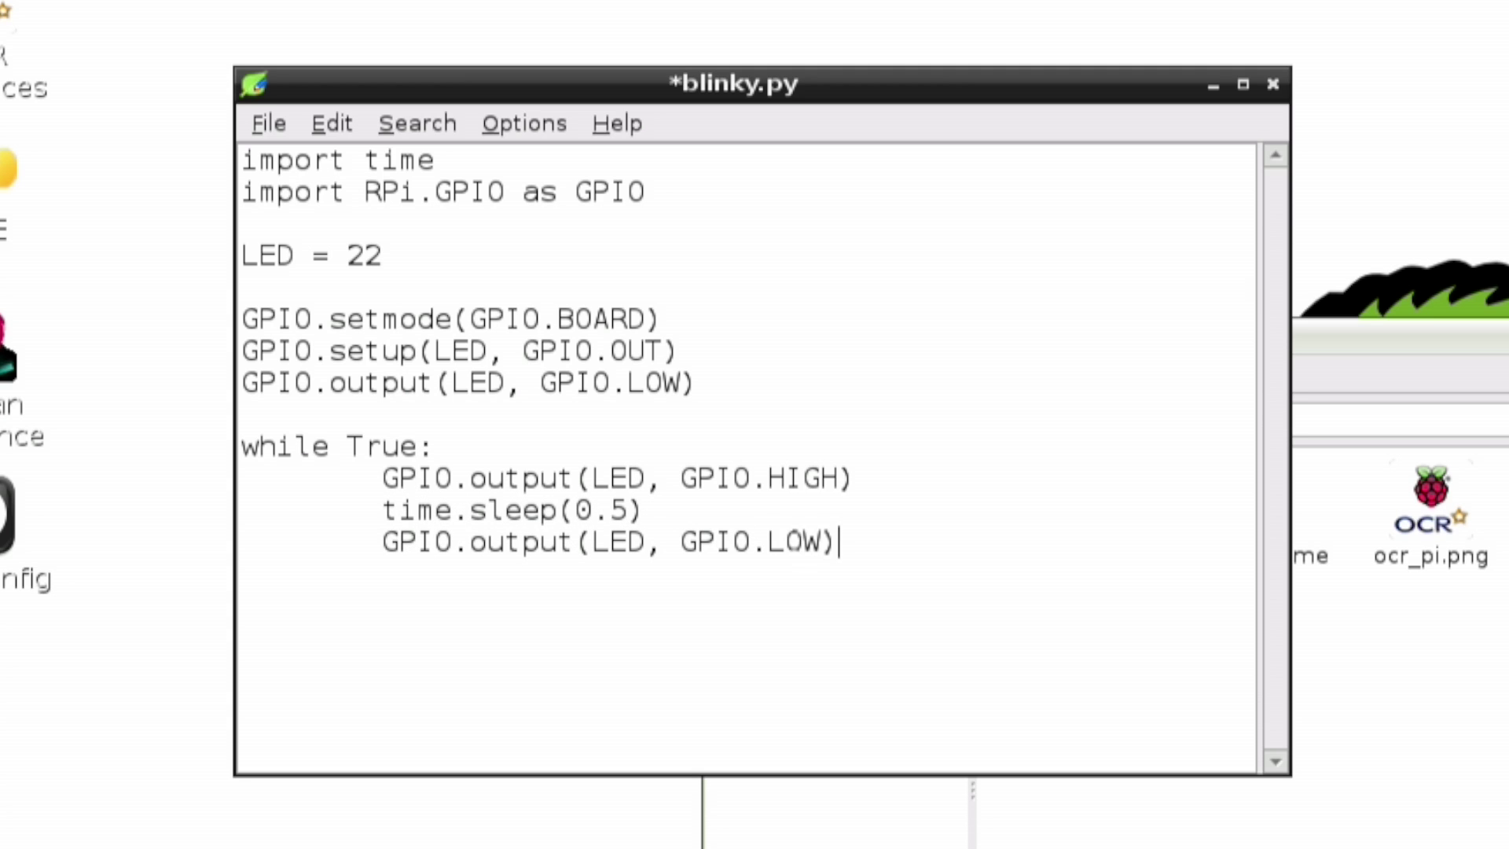
key("Return")
type("time.sleep(0.5)")
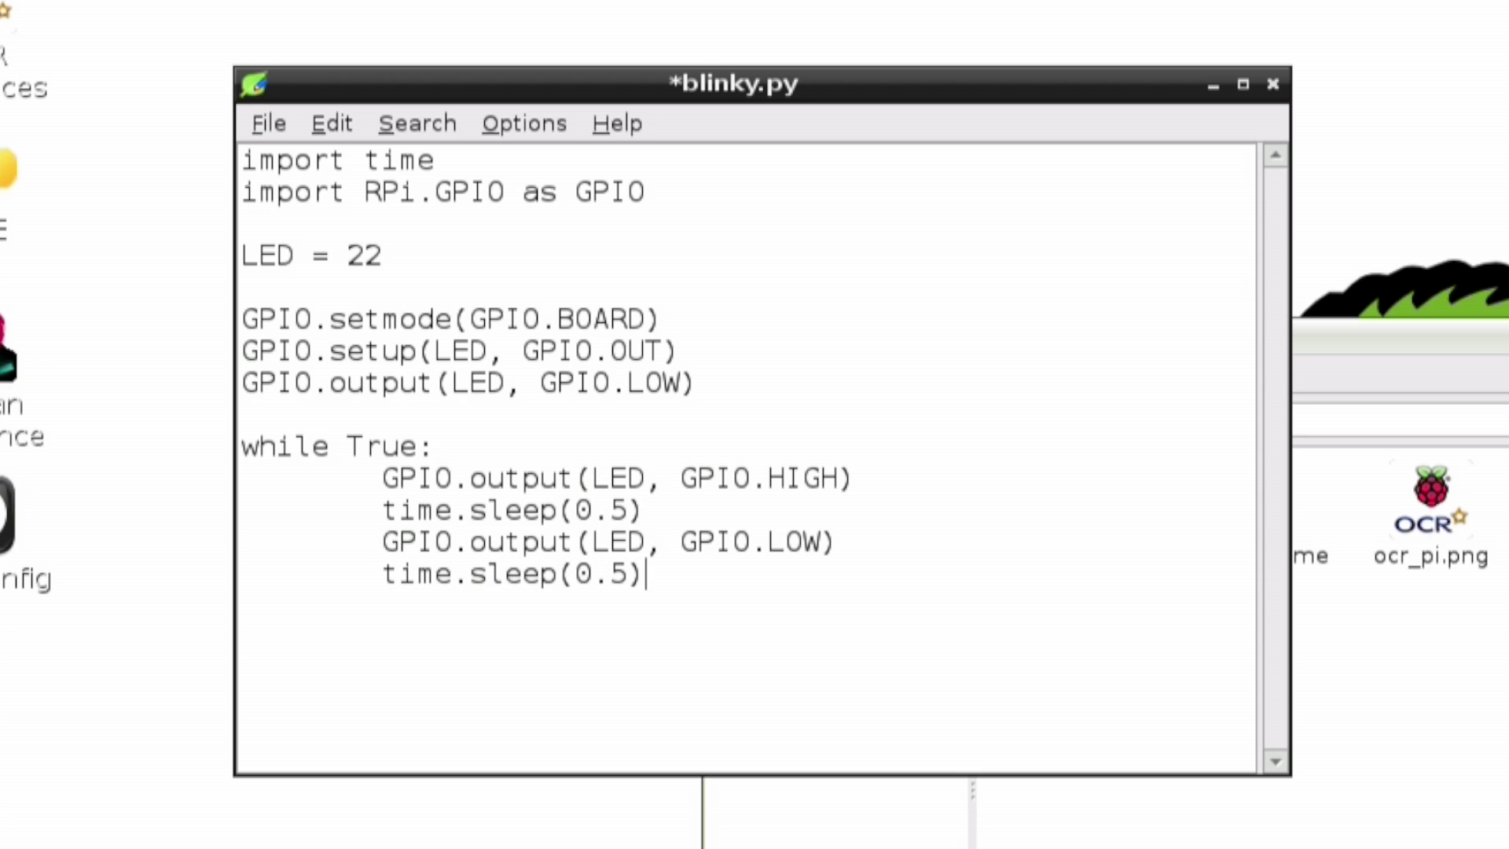
Save blinky.py and close the text editor.
left_click(248, 121)
left_click(319, 232)
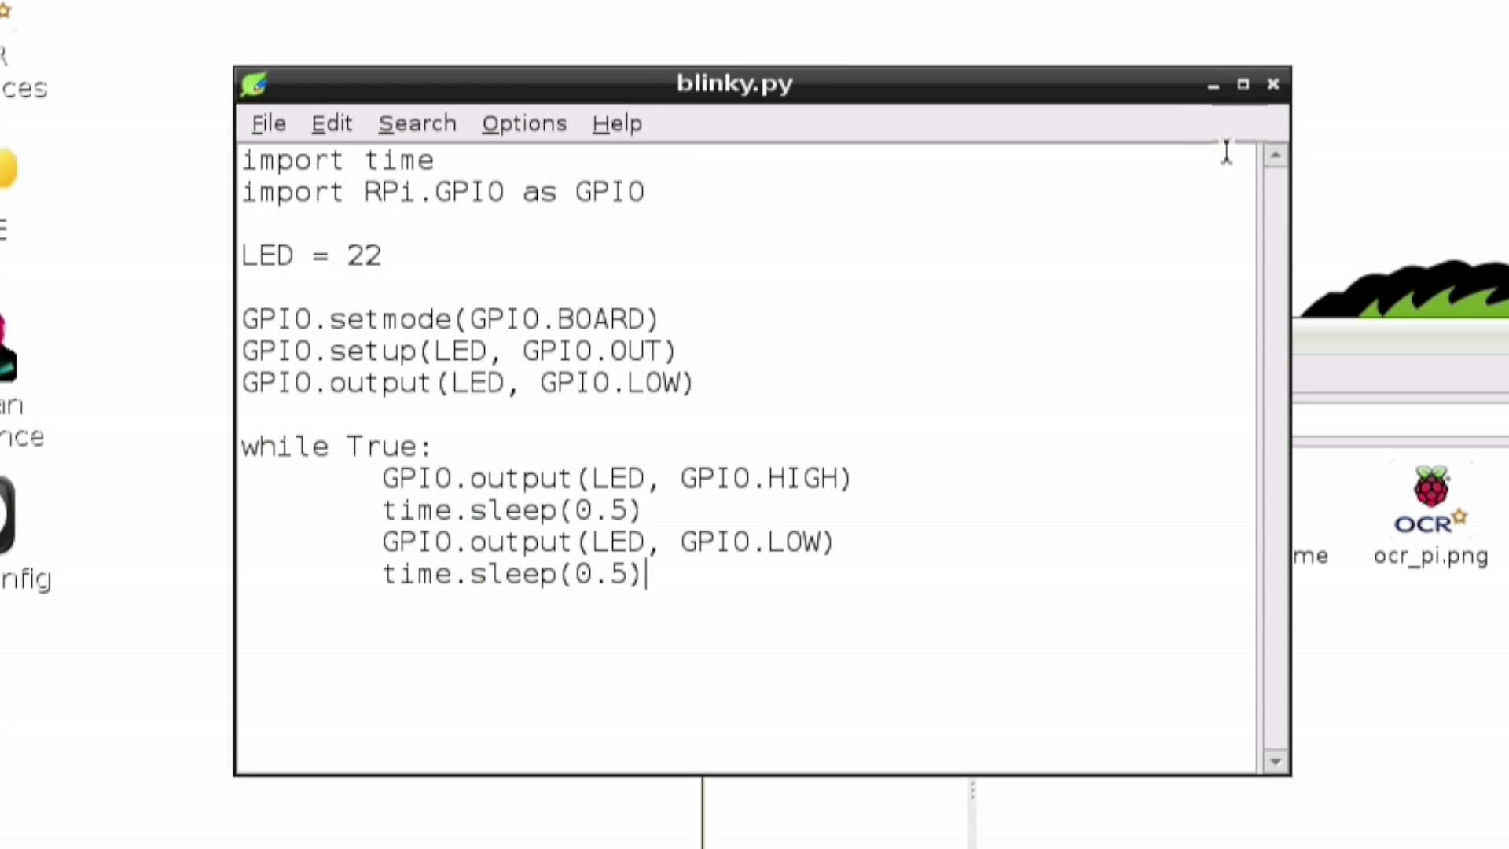
left_click(1274, 84)
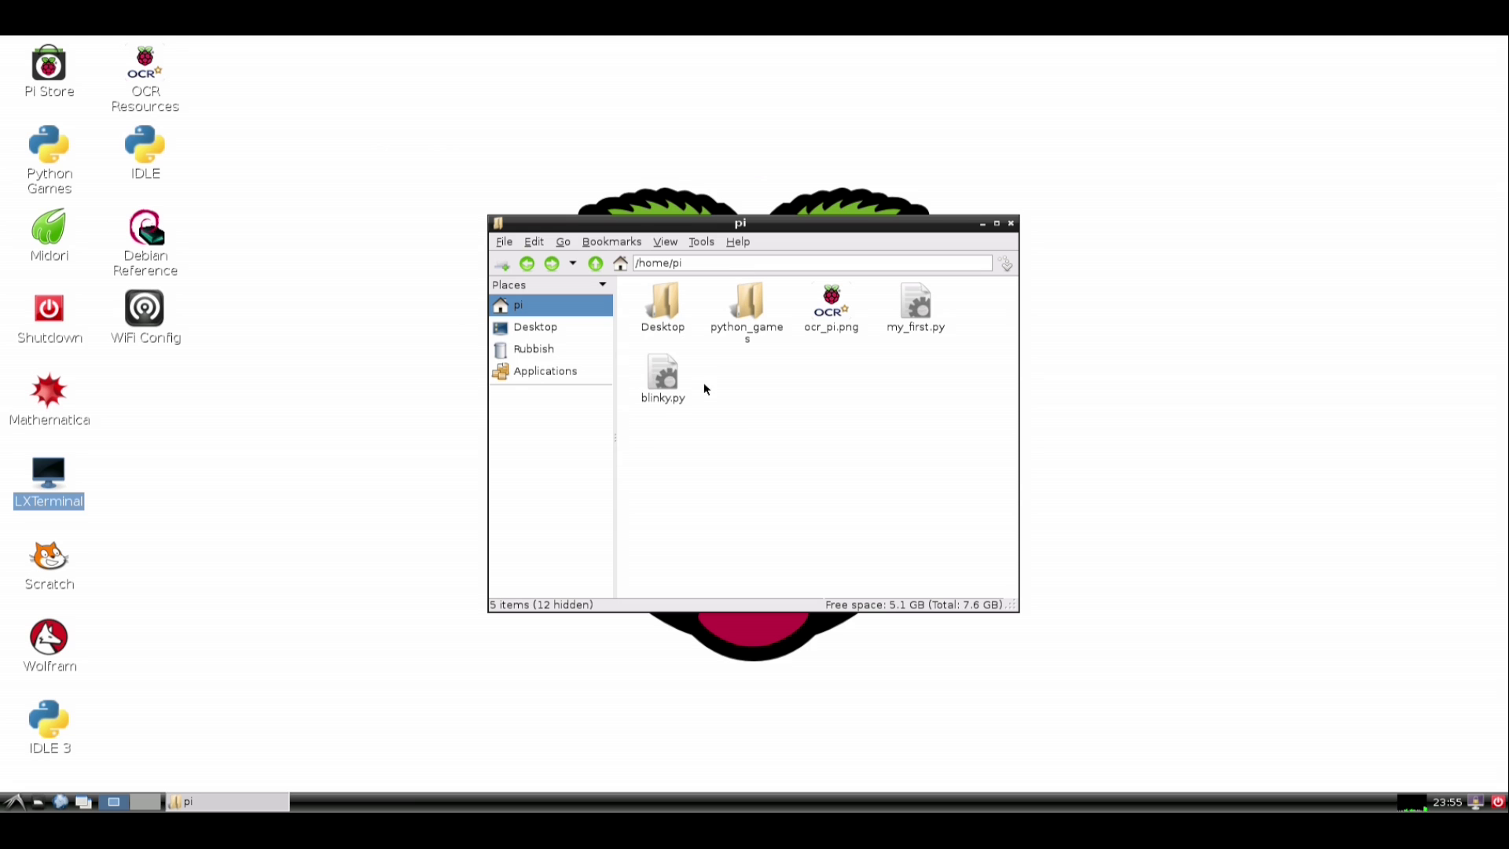
Open LXTerminal from the desktop and list the home directory's files with ls.
double_click(49, 476)
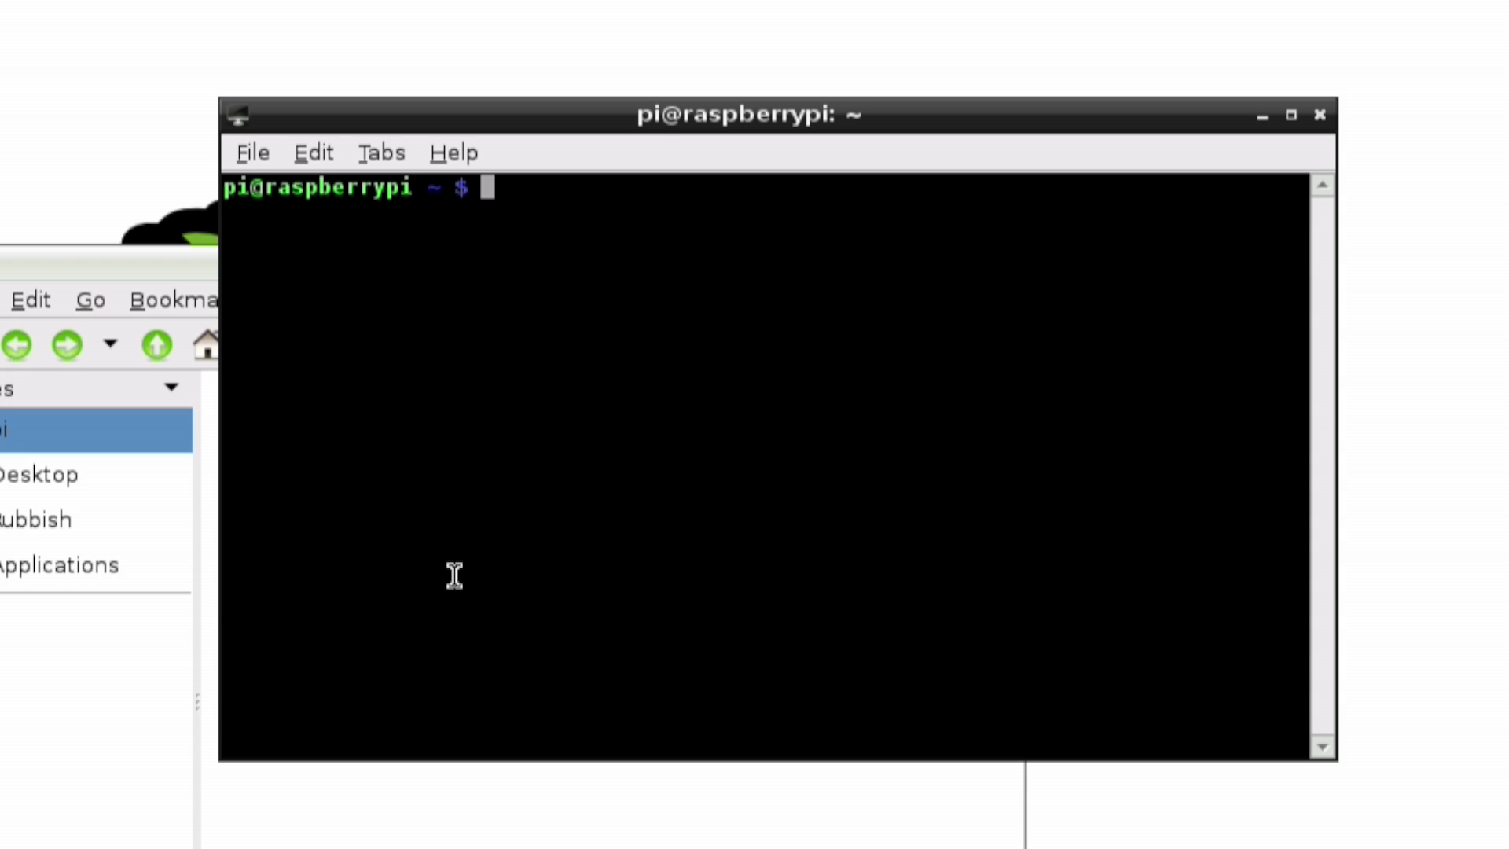
type("ls")
key("Return")
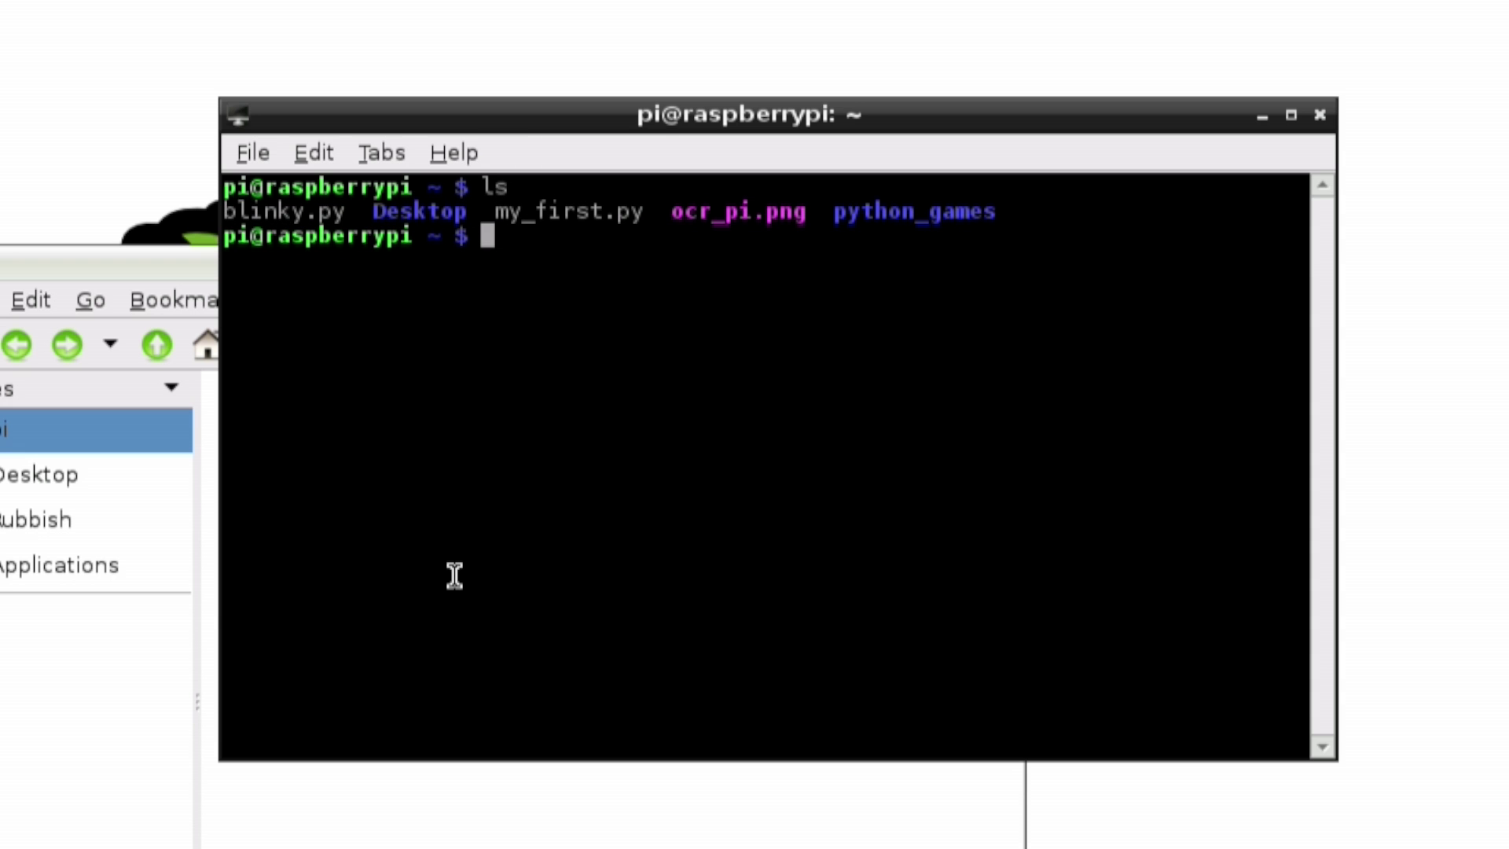
Run the script with "sudo python blinky.py", then interrupt it to return to the prompt.
type("sudo")
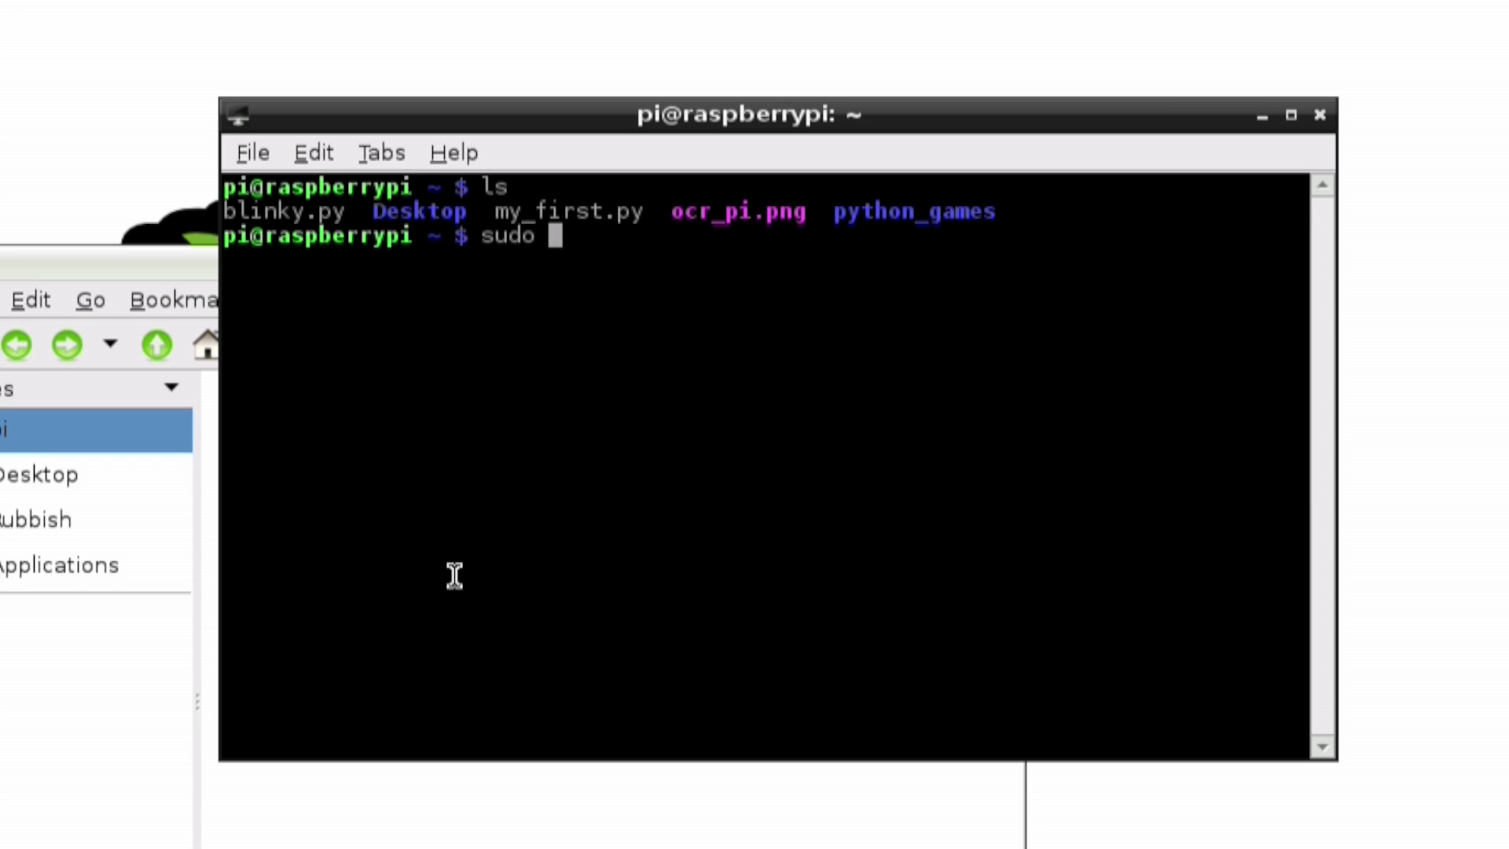
type("pyth")
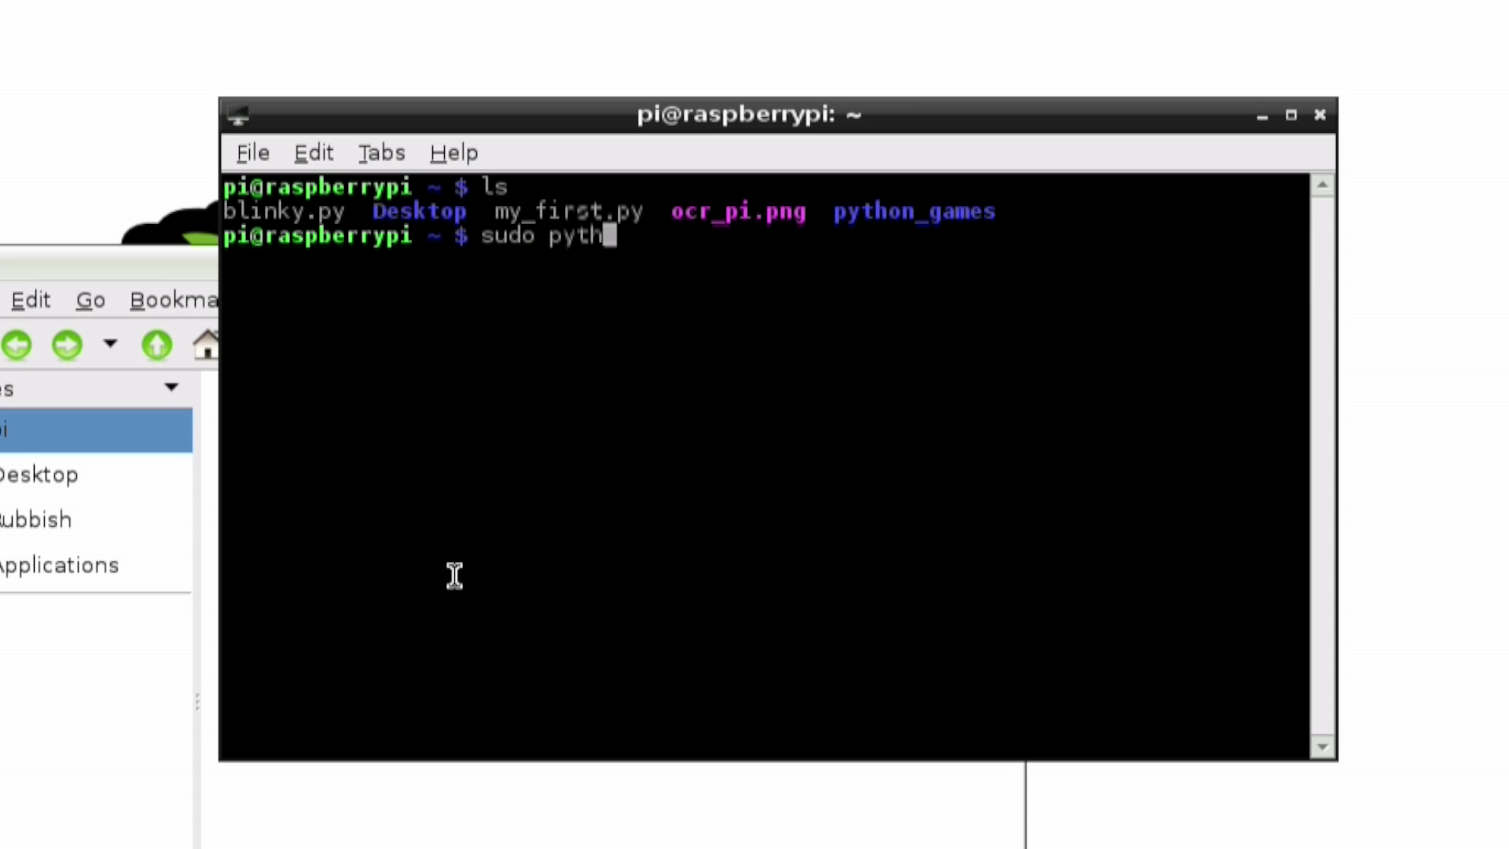
type("on blinky.")
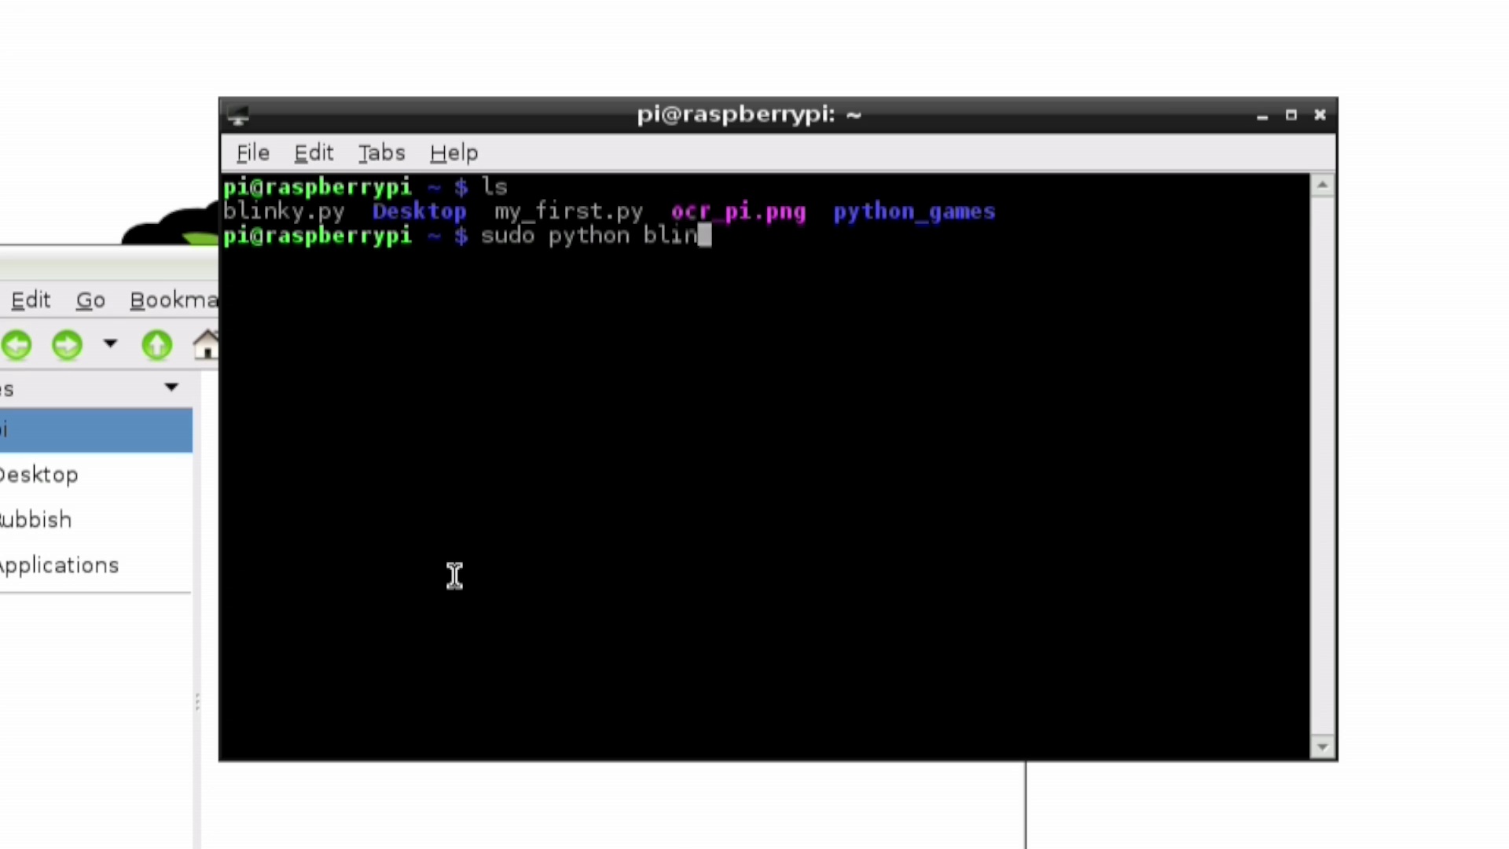
type("py")
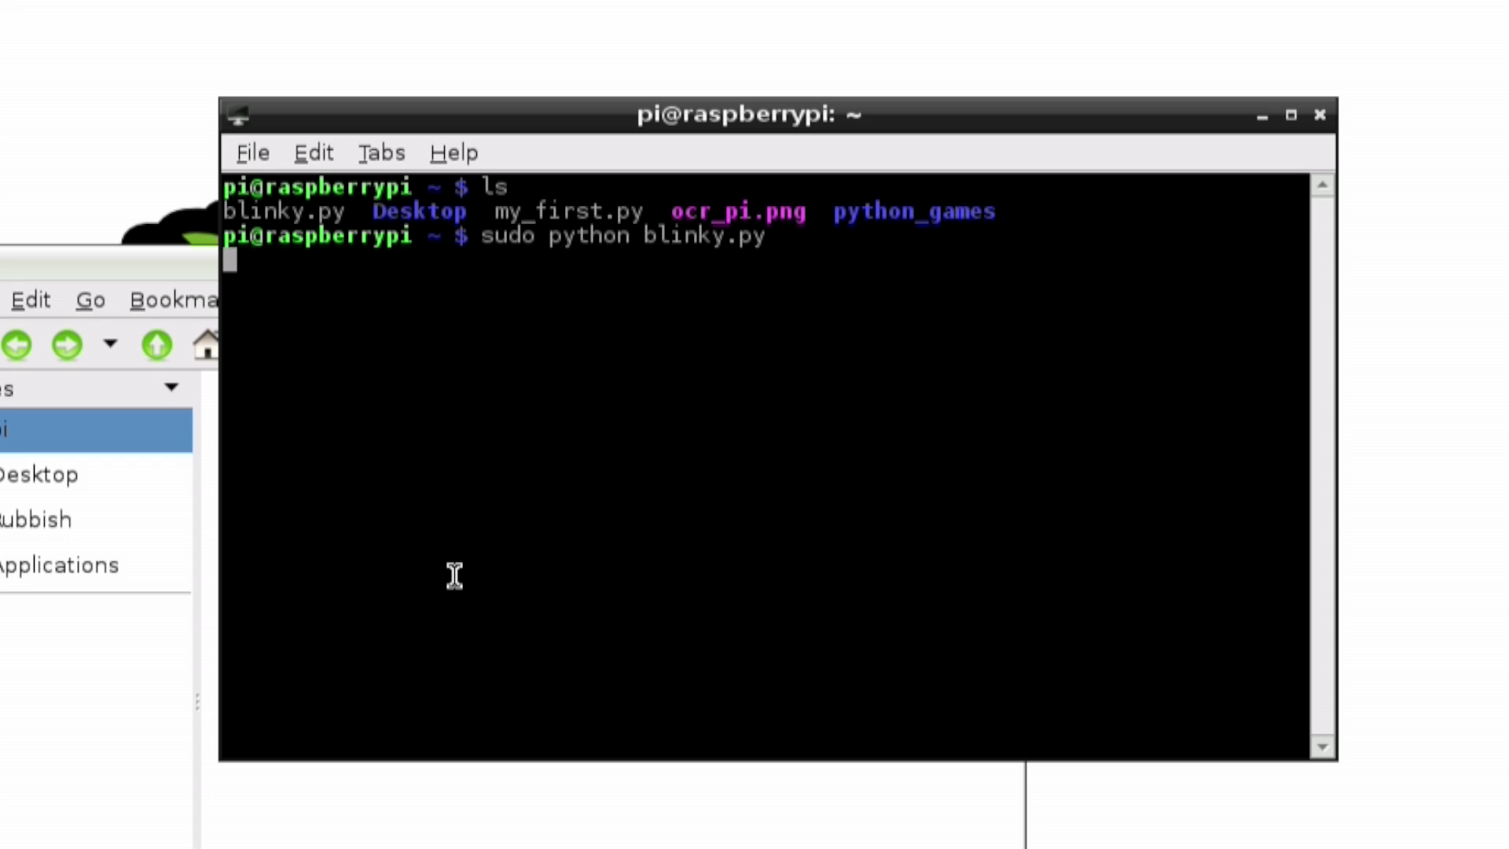
key("ctrl+c")
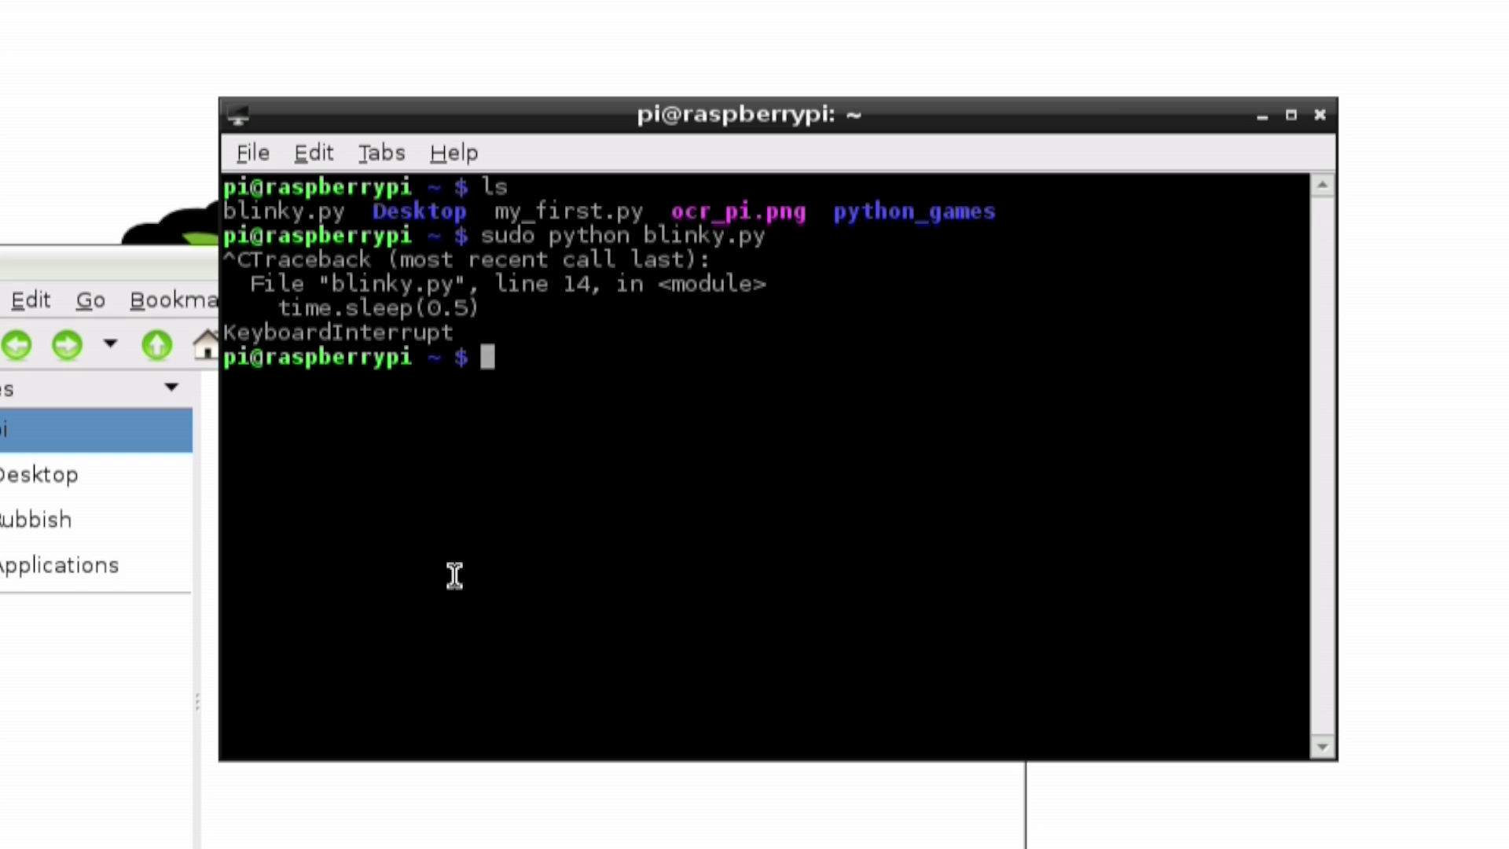